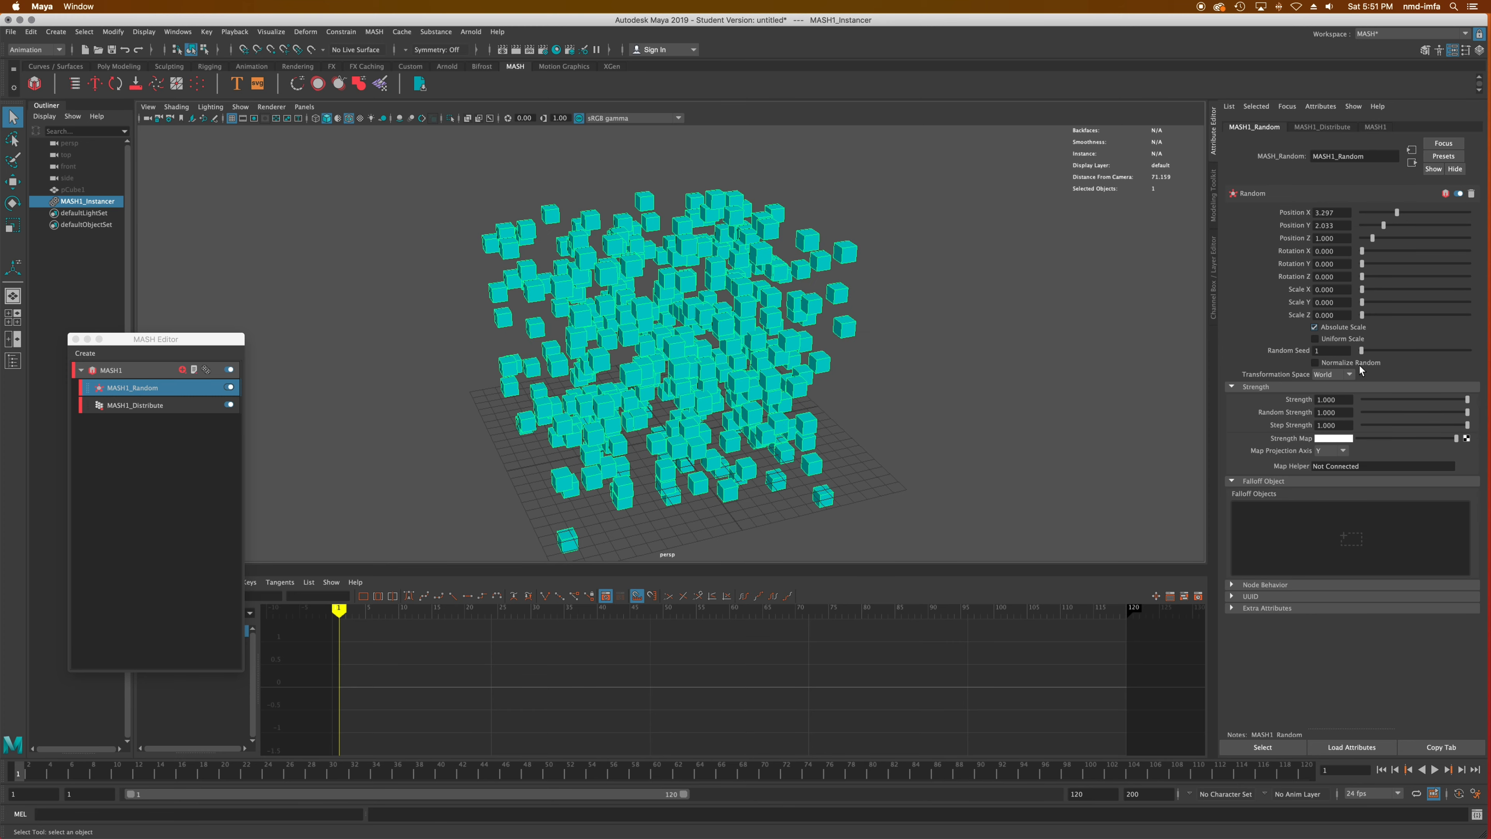
Set the Random node's Random Seed to 62.
{"action": "left_click_drag", "start_coordinate": [1371, 351], "coordinate": [1428, 361]}
{"action": "mouse_move", "coordinate": [862, 321]}
{"action": "left_mouse_down", "text": "alt"}
{"action": "mouse_move", "coordinate": [842, 270]}
{"action": "mouse_move", "coordinate": [848, 311]}
{"action": "left_mouse_up", "text": "alt"}
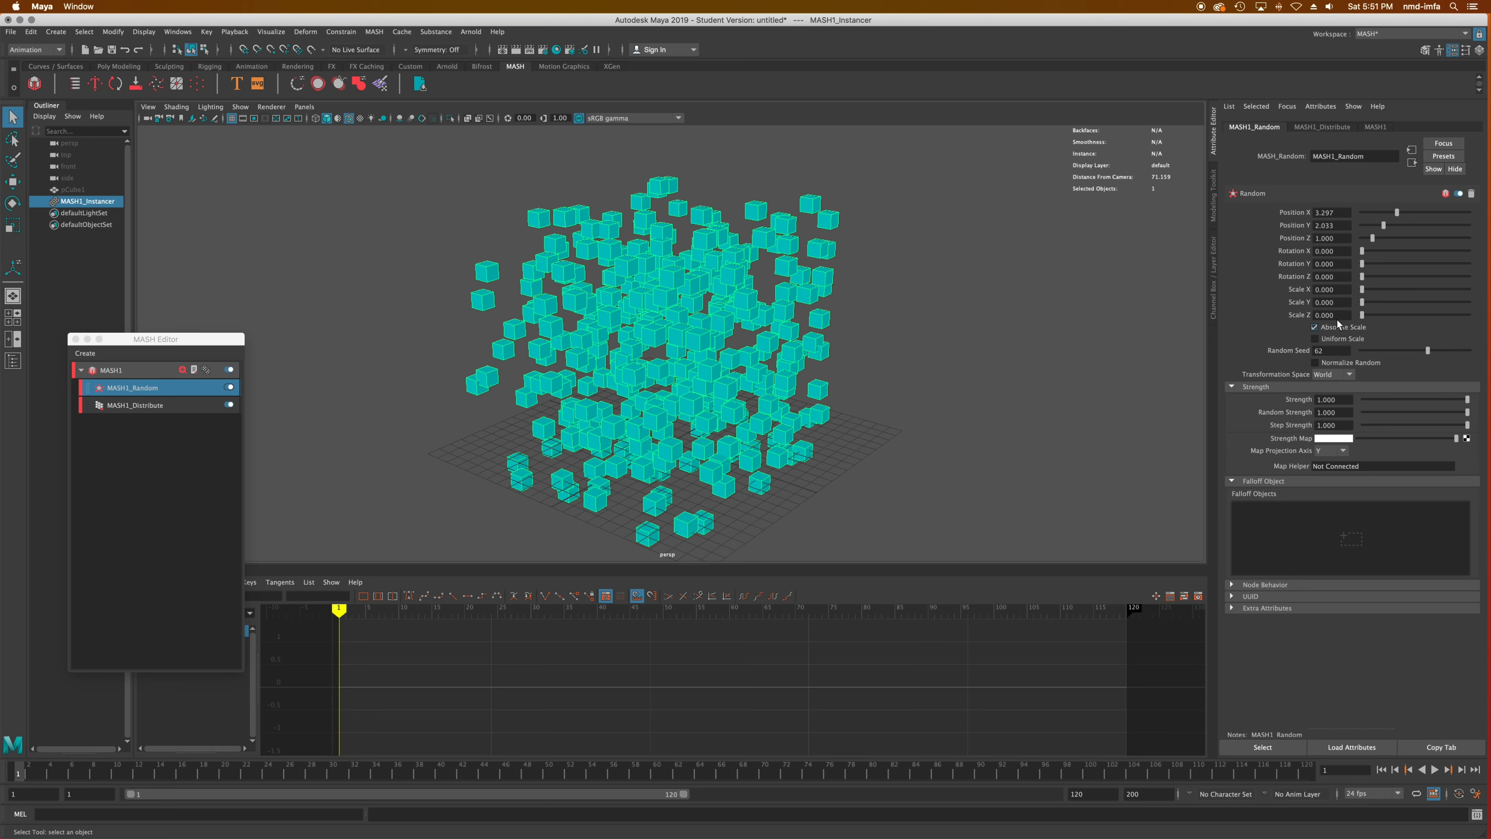
Try randomizing the cubes with Scale X at 3.736 and Rotation Y at 86.044, and inspect the result.
{"action": "left_click_drag", "start_coordinate": [1387, 288], "coordinate": [1402, 287]}
{"action": "left_click_drag", "start_coordinate": [722, 335], "coordinate": [772, 348], "text": "alt"}
{"action": "left_click_drag", "start_coordinate": [1362, 264], "coordinate": [1412, 264]}
{"action": "left_click_drag", "start_coordinate": [775, 358], "coordinate": [721, 284], "text": "alt"}
{"action": "mouse_move", "coordinate": [1361, 302]}
{"action": "left_mouse_down"}
{"action": "mouse_move", "coordinate": [1434, 300]}
{"action": "mouse_move", "coordinate": [1345, 305]}
{"action": "left_mouse_up"}
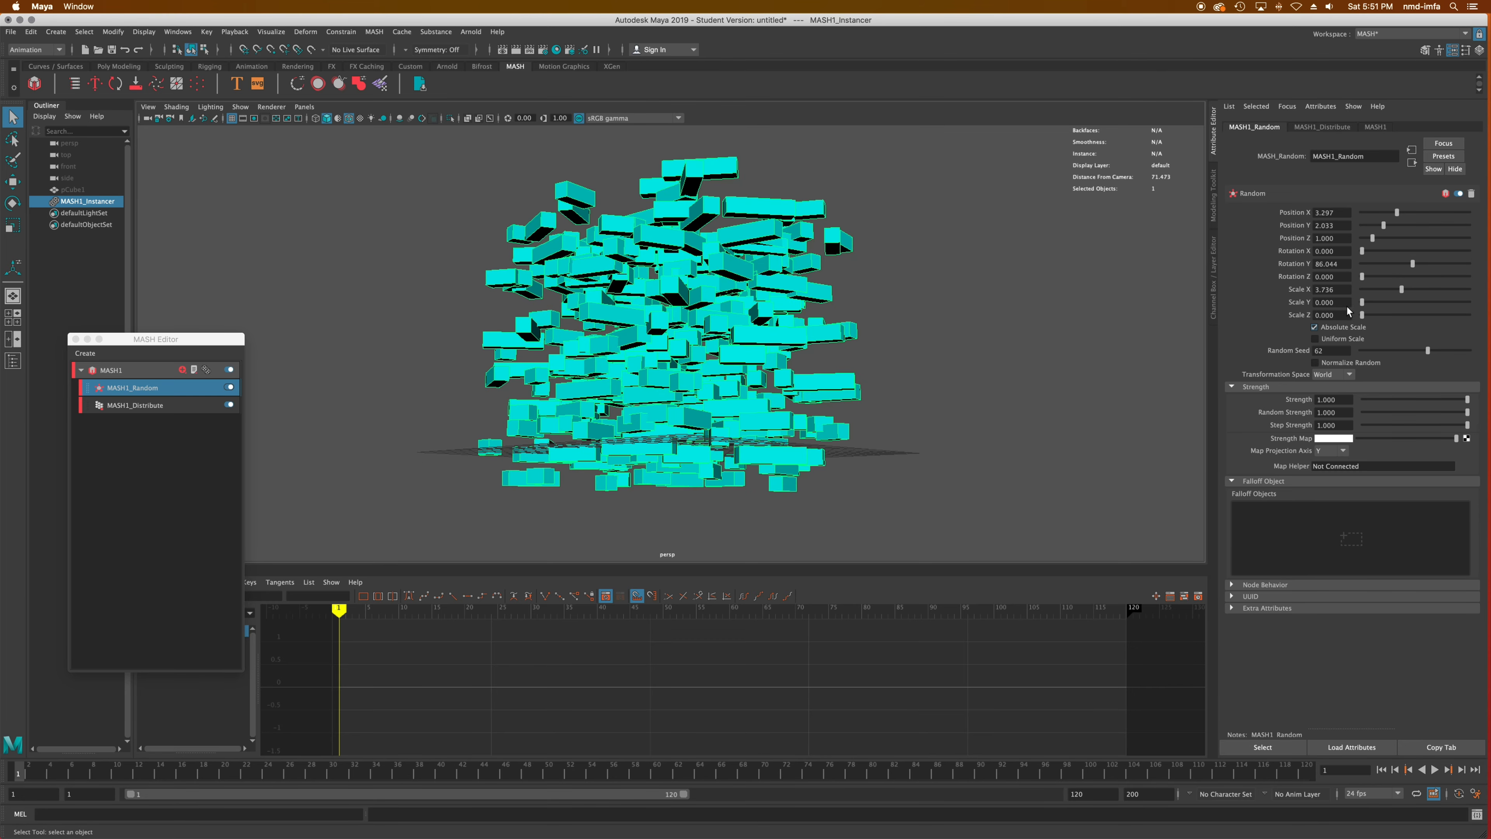
{"action": "left_click_drag", "start_coordinate": [882, 226], "coordinate": [1160, 278], "text": "alt"}
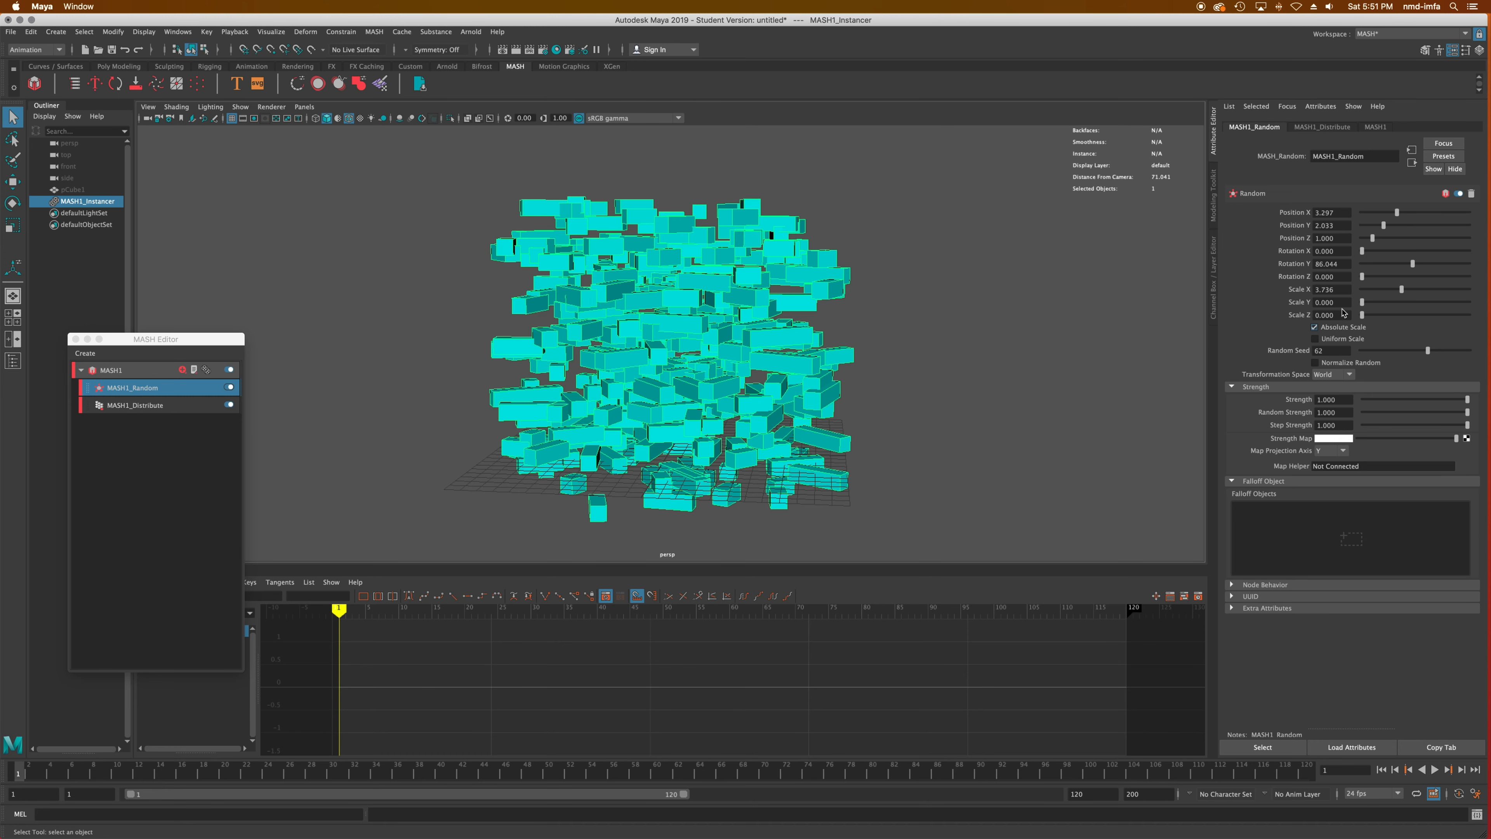
Try the Radial distribution type on the Distribute node and view the arrangement from the side.
{"action": "left_click", "coordinate": [1311, 127]}
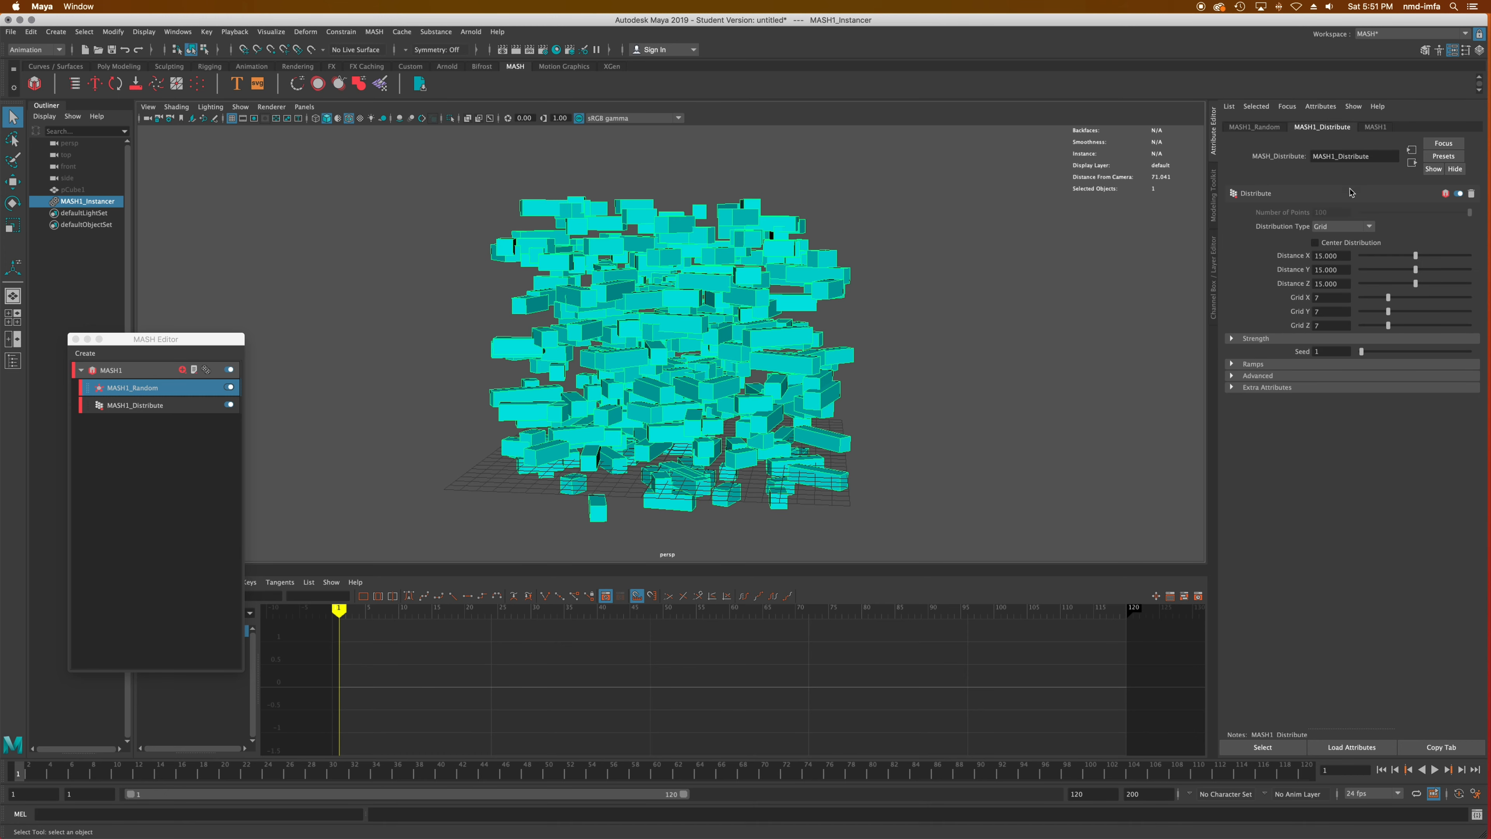
{"action": "left_click", "coordinate": [1311, 228]}
{"action": "left_click", "coordinate": [1328, 242]}
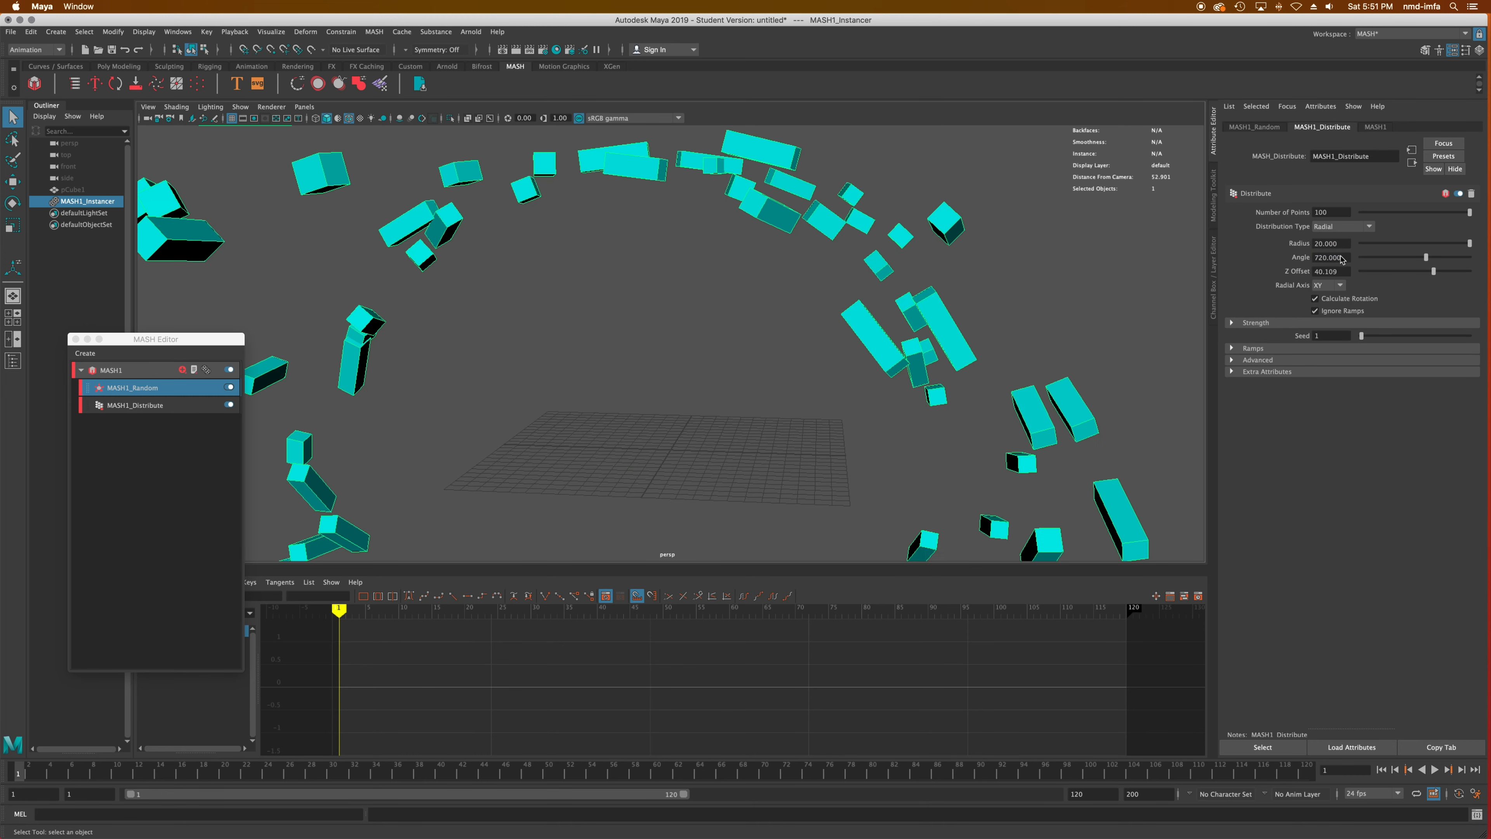
{"action": "scroll", "coordinate": [599, 297], "scroll_direction": "down", "scroll_amount": 10}
{"action": "scroll", "coordinate": [599, 297], "scroll_direction": "up", "scroll_amount": 8}
{"action": "left_click_drag", "start_coordinate": [616, 300], "coordinate": [743, 281], "text": "alt"}
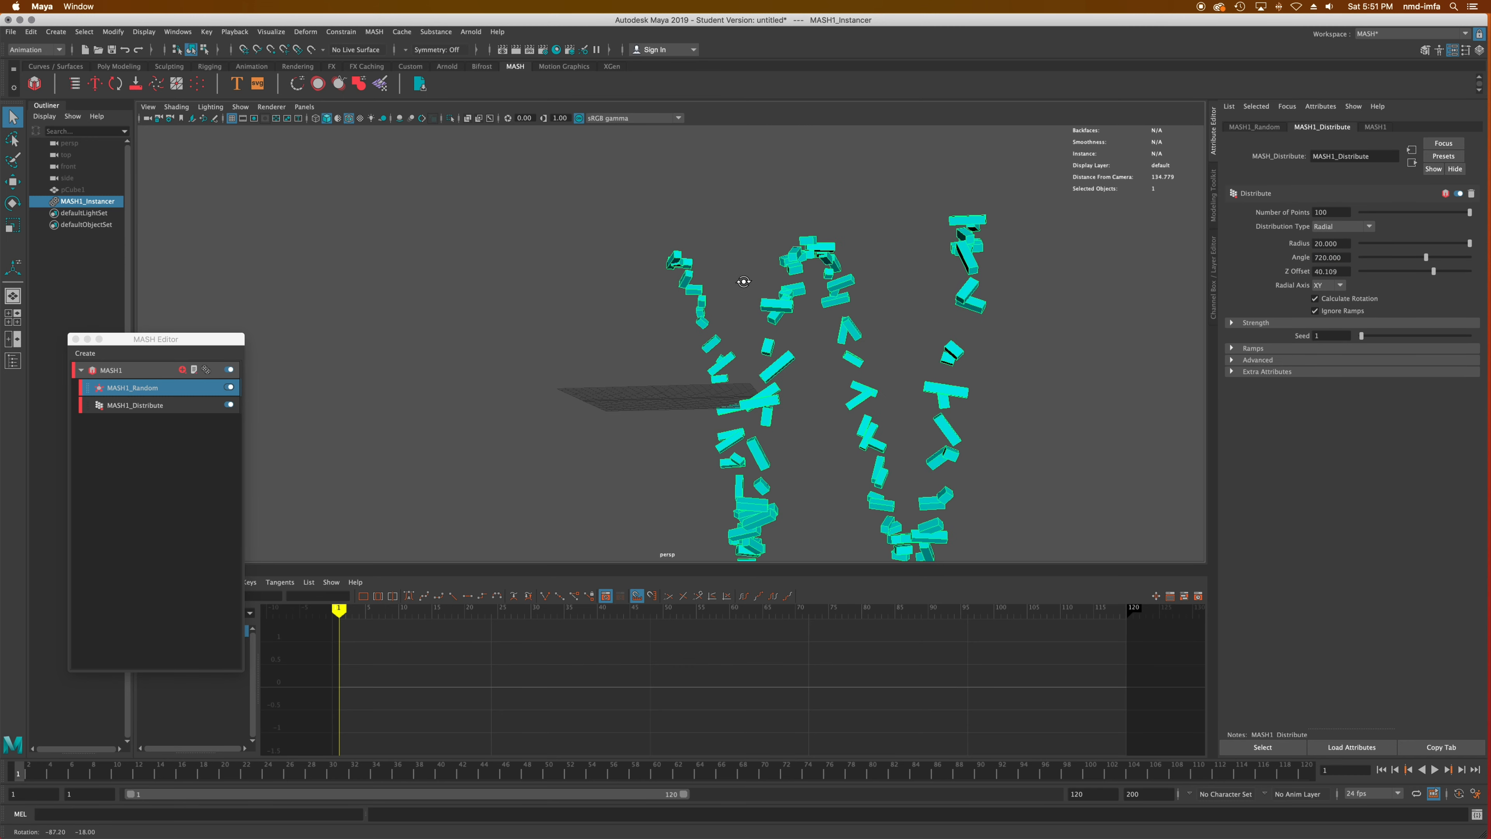
Try the Linear distribution type on the Distribute node and return it to Grid.
{"action": "left_click", "coordinate": [1341, 226]}
{"action": "left_click", "coordinate": [1342, 234]}
{"action": "left_click", "coordinate": [1342, 226]}
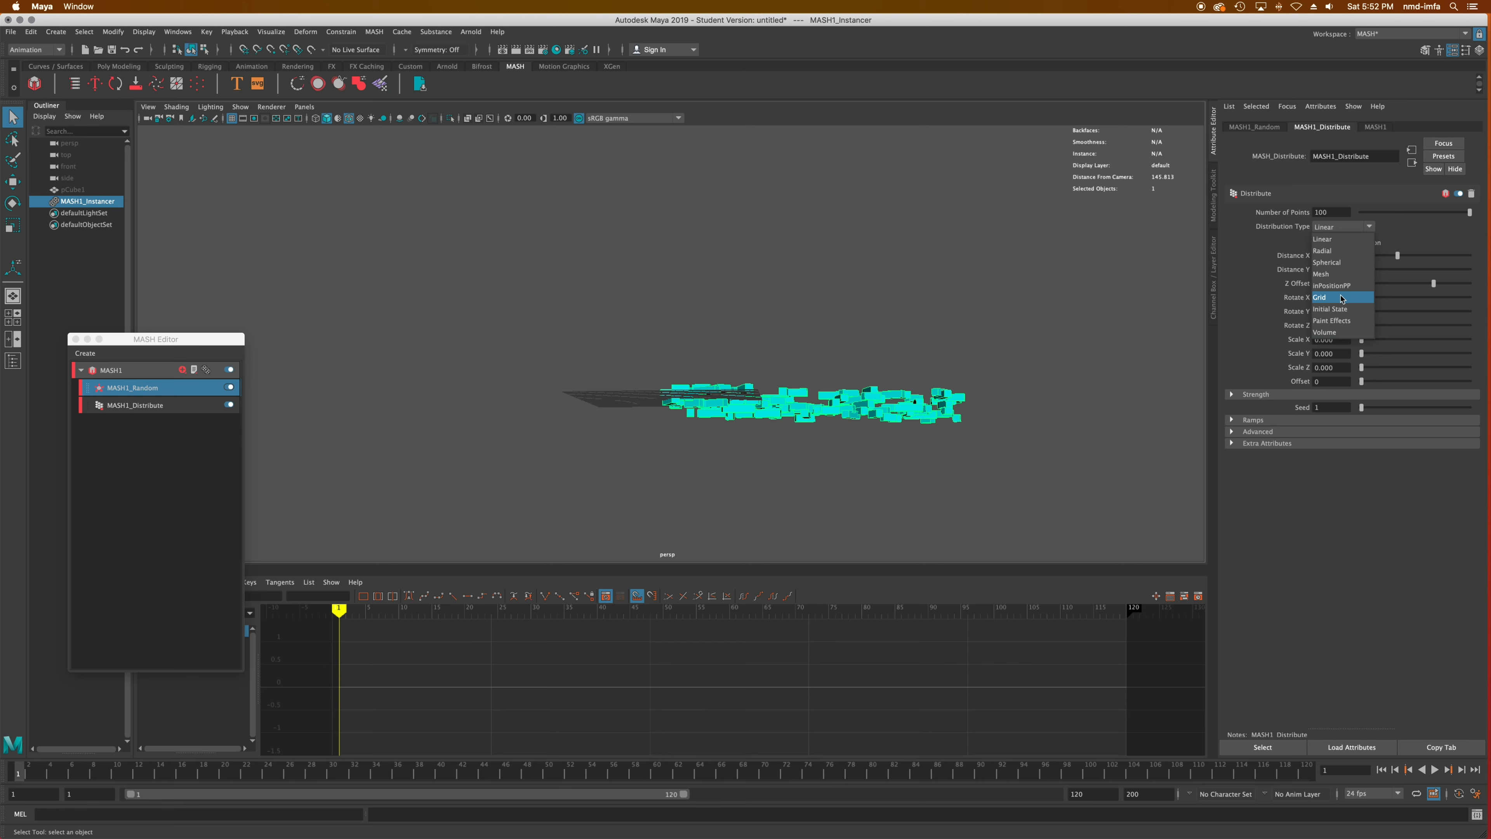
{"action": "left_click", "coordinate": [1341, 297]}
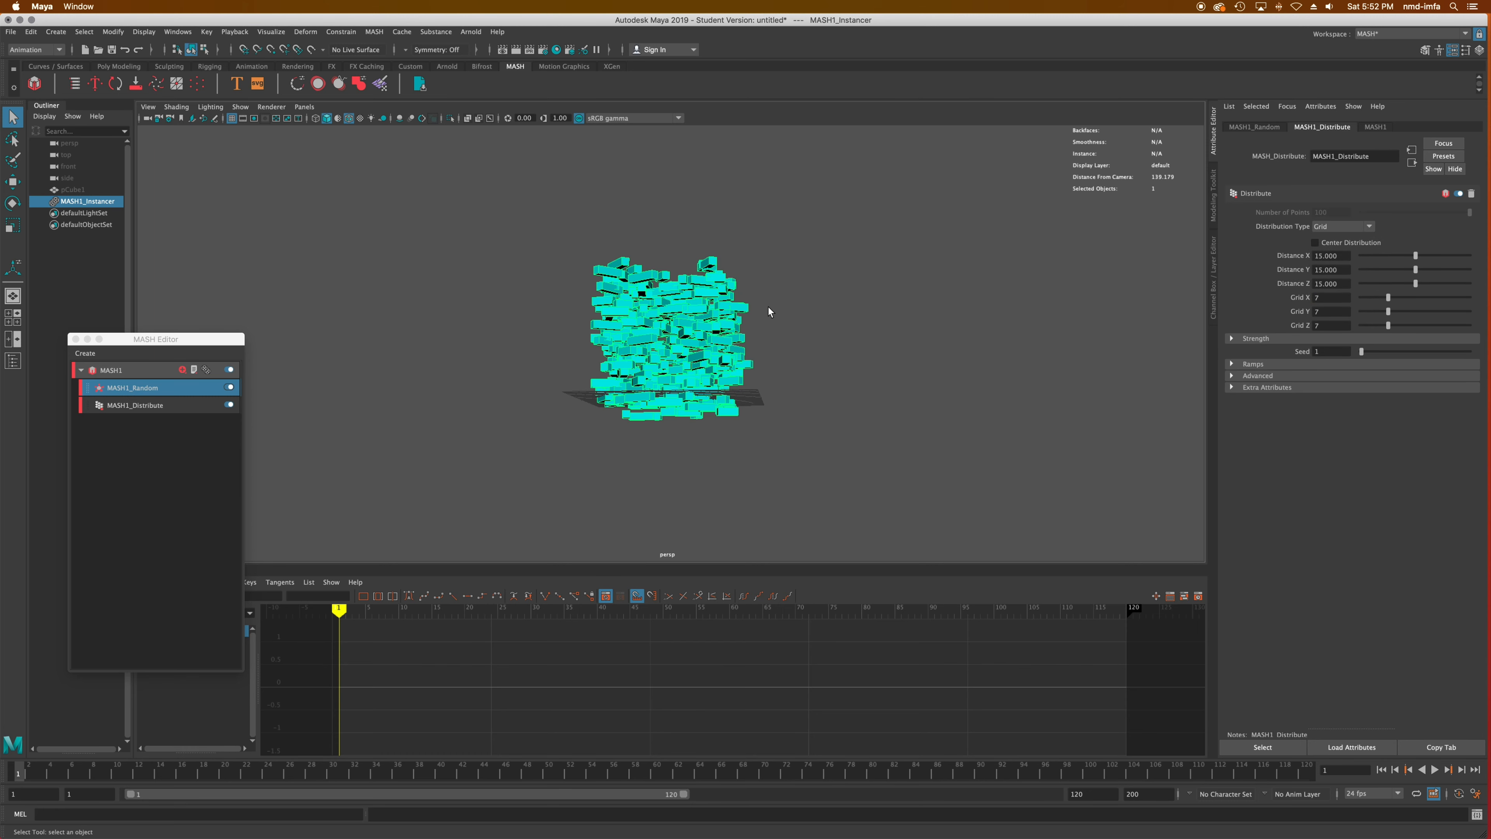
{"action": "left_click_drag", "start_coordinate": [771, 311], "coordinate": [669, 334], "text": "alt"}
{"action": "scroll", "coordinate": [670, 334], "scroll_direction": "up", "scroll_amount": 5}
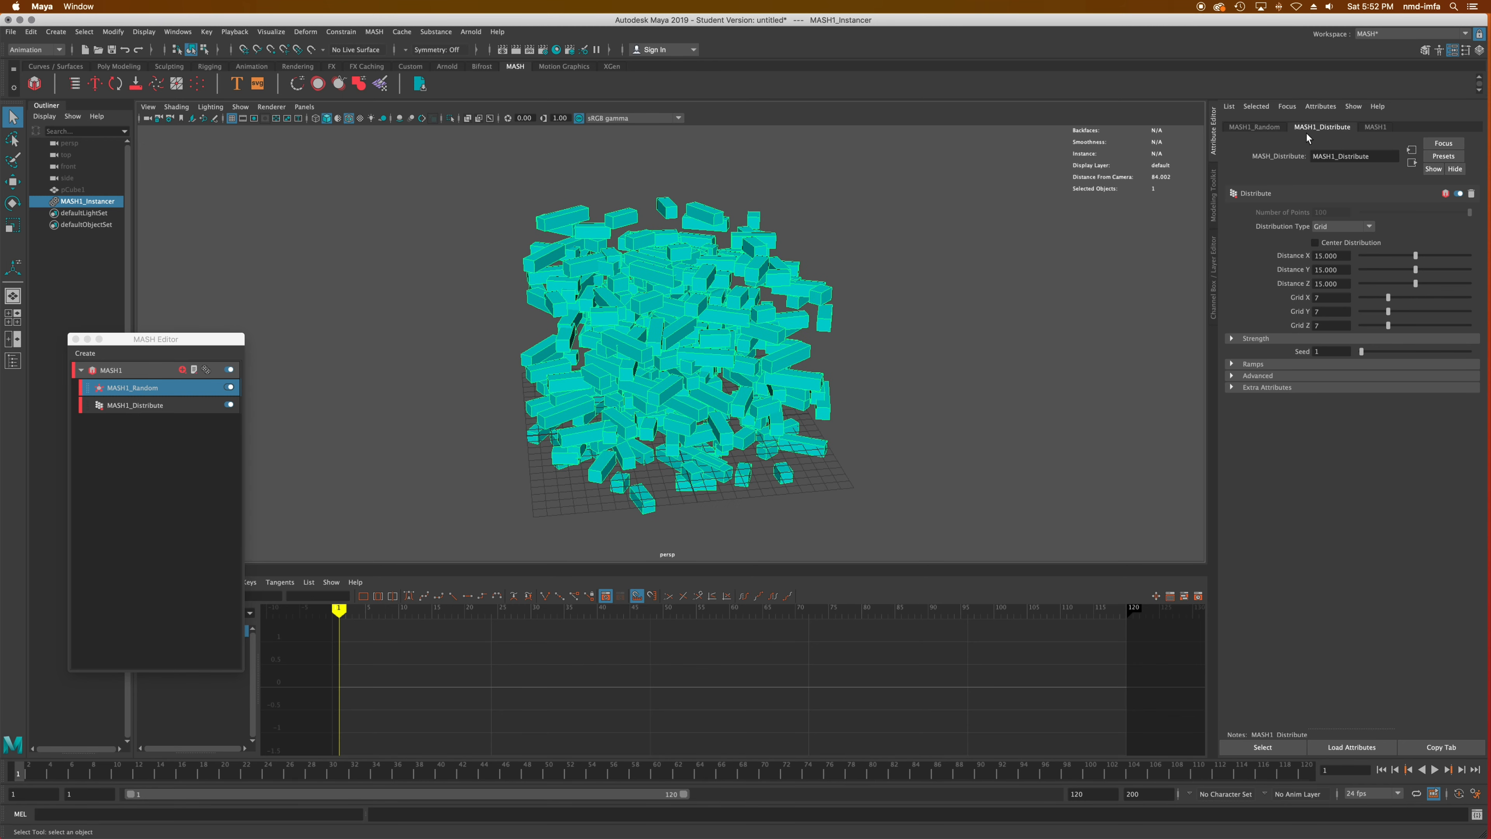
Set the Random node's Scale X to 0 and its Rotation Y to 56.374.
{"action": "left_click", "coordinate": [1242, 127]}
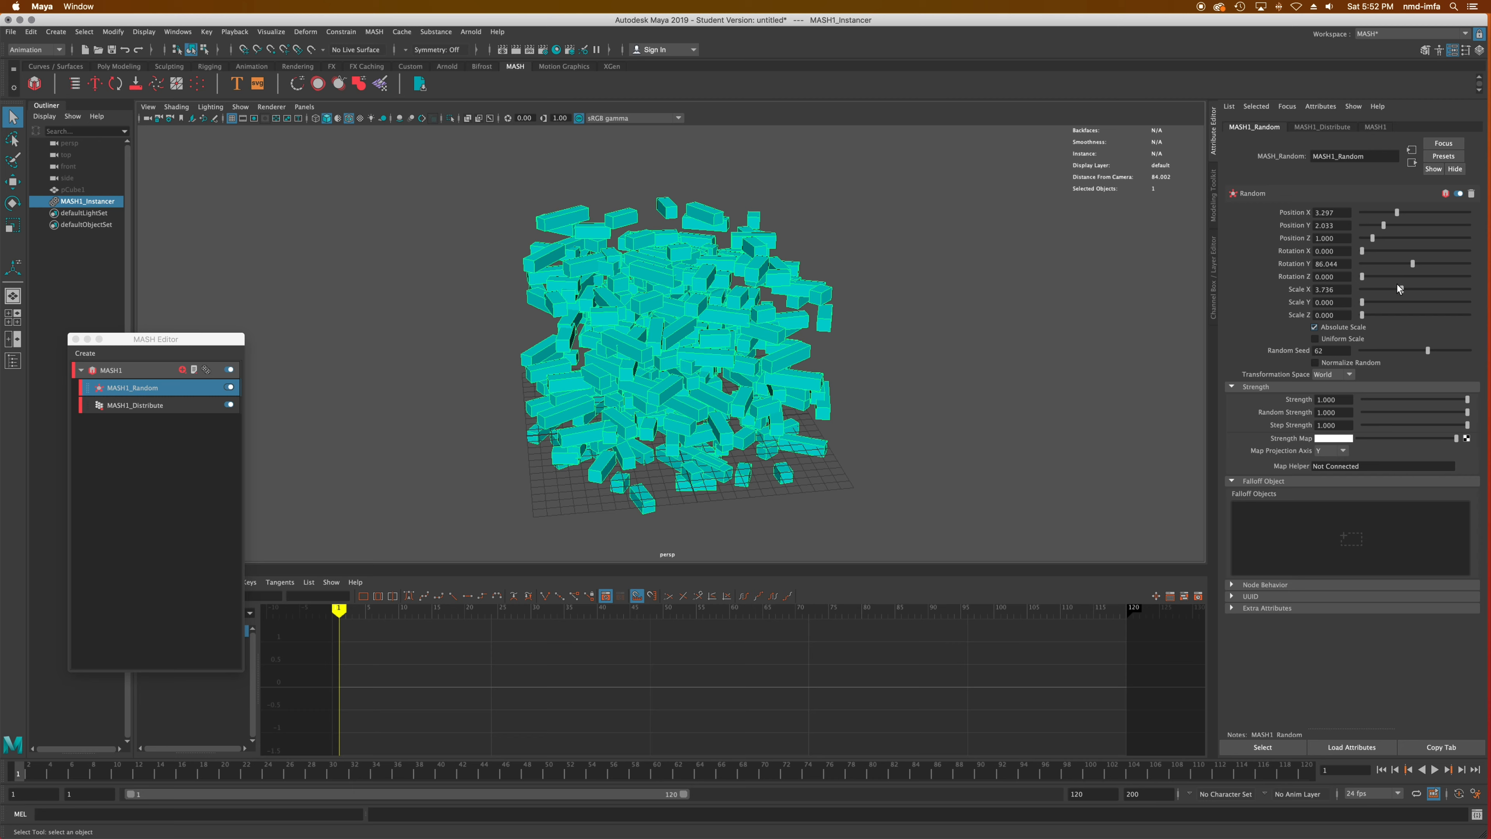
{"action": "mouse_move", "coordinate": [1397, 284]}
{"action": "left_mouse_down"}
{"action": "mouse_move", "coordinate": [1359, 289]}
{"action": "mouse_move", "coordinate": [1394, 265]}
{"action": "left_mouse_up"}
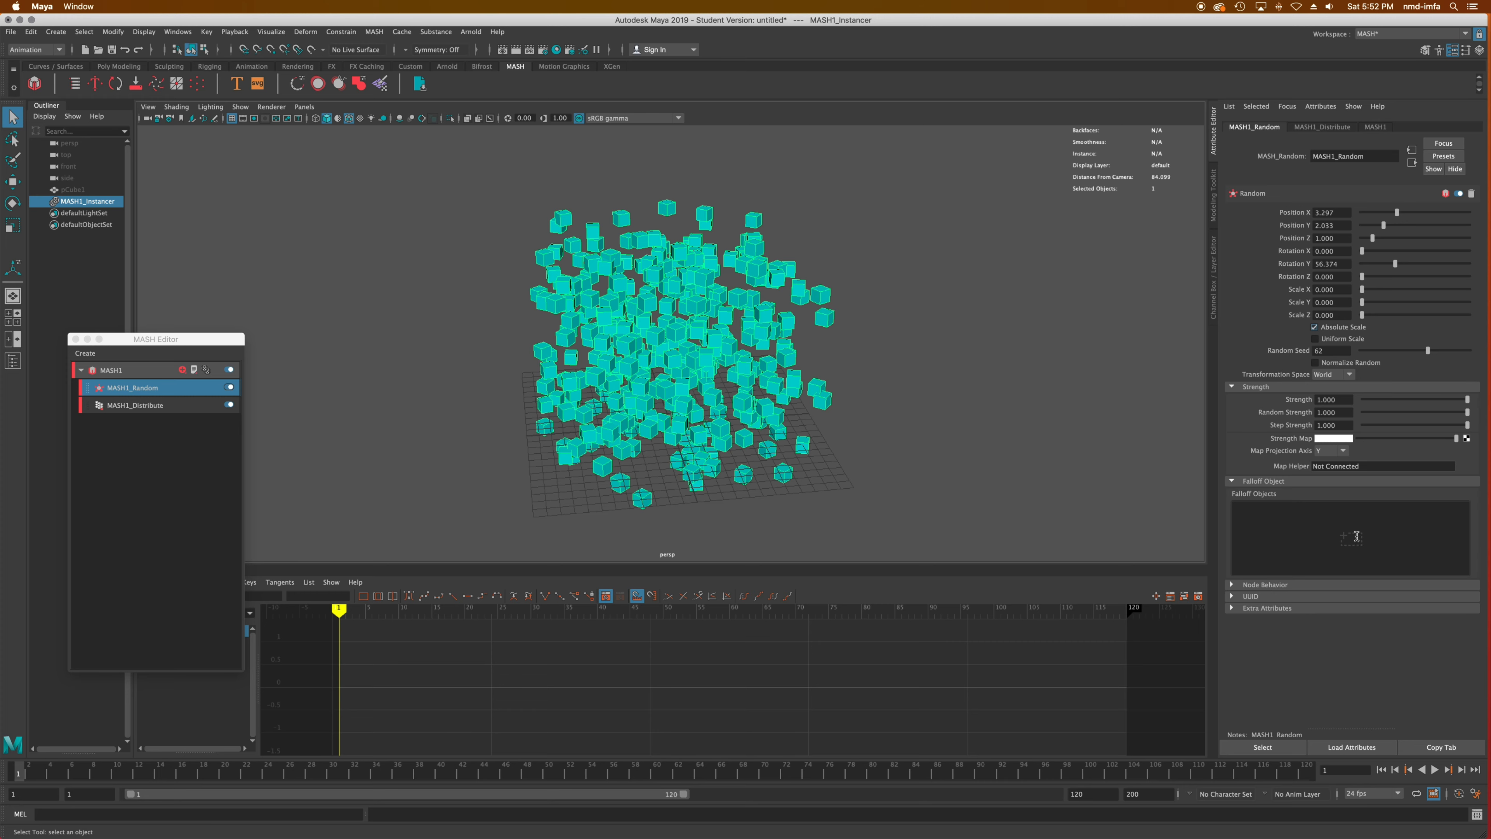
Create a falloff object for the Random node and show its shape attributes.
{"action": "right_click", "coordinate": [1356, 536]}
{"action": "left_click", "coordinate": [1379, 539]}
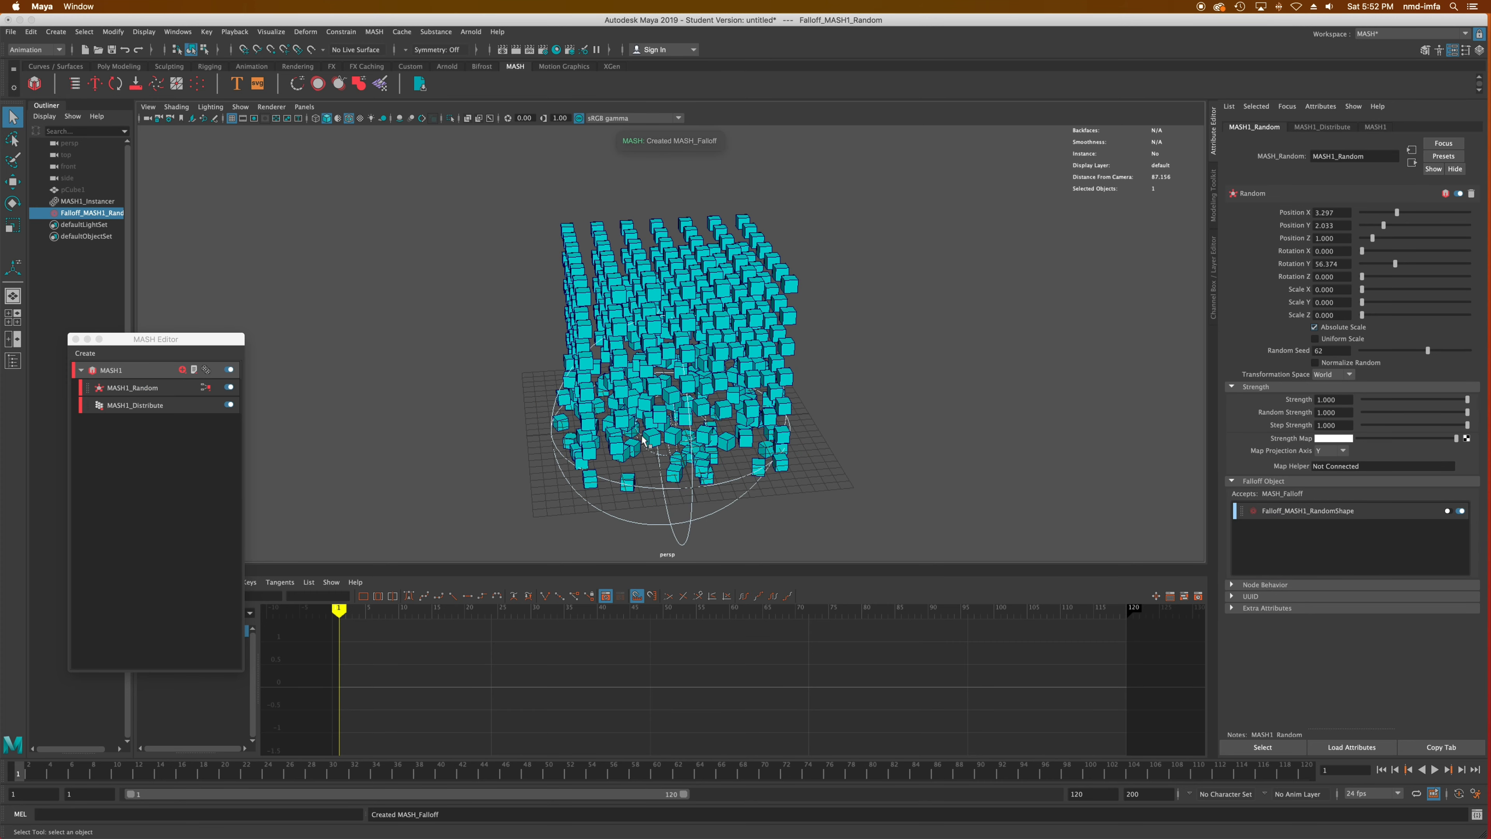
{"action": "left_click", "coordinate": [676, 429]}
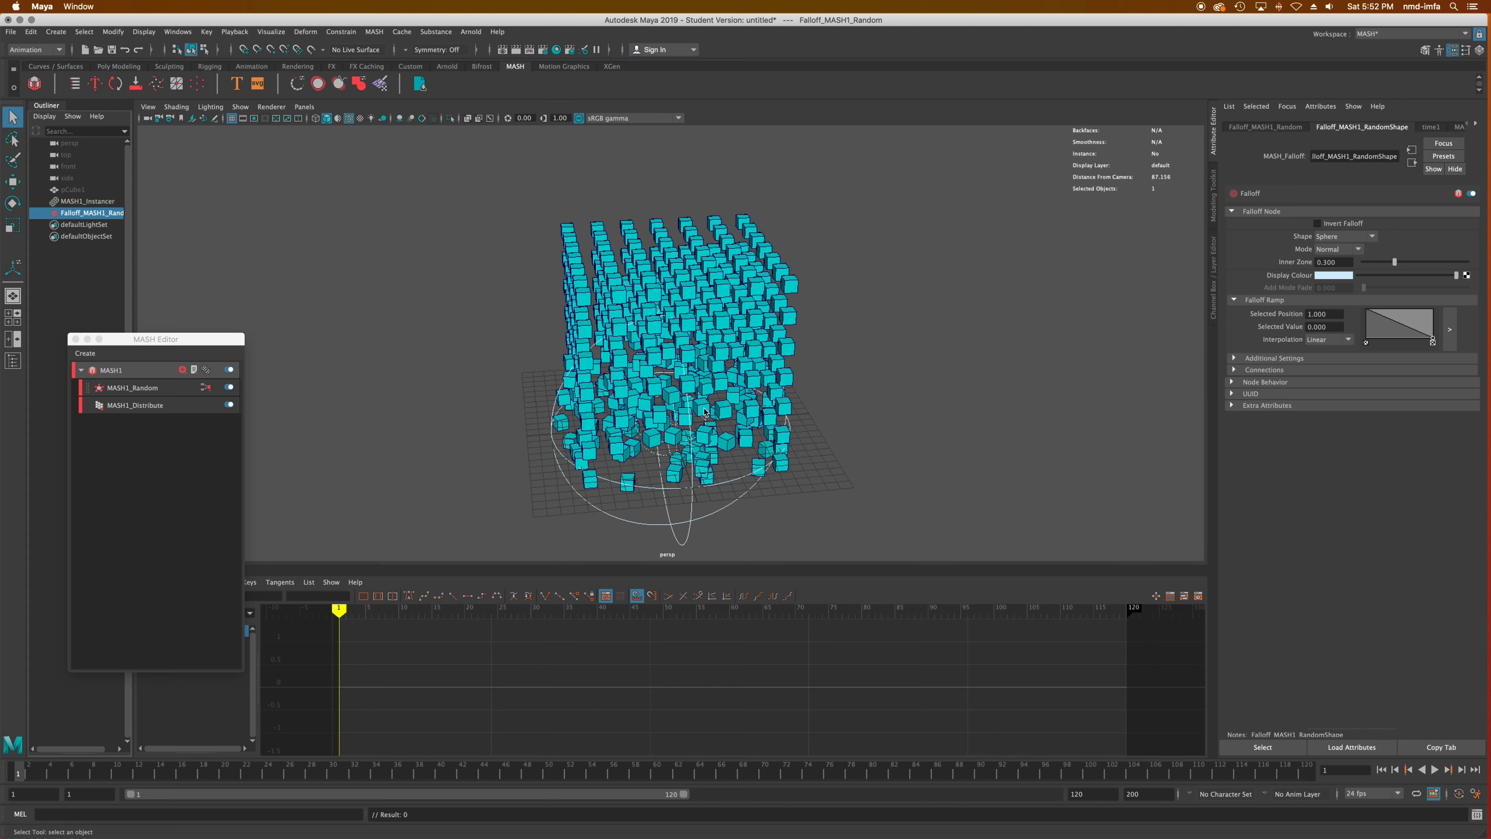
Move the spherical falloff along X out beside the cube grid and set its Inner Zone to 0.250.
{"action": "key", "text": "w"}
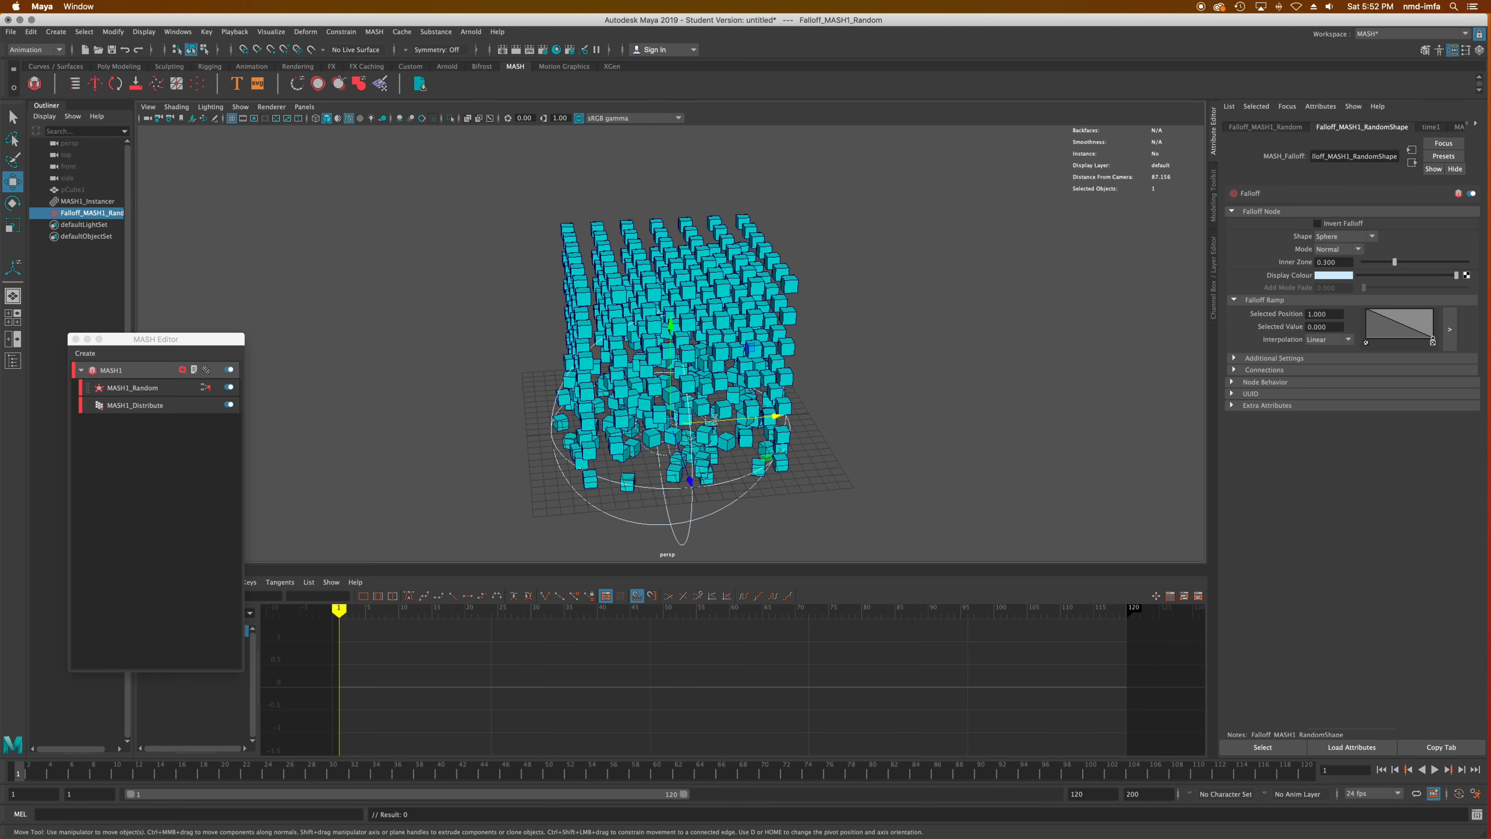
{"action": "left_click_drag", "start_coordinate": [715, 419], "coordinate": [960, 398]}
{"action": "left_click_drag", "start_coordinate": [960, 399], "coordinate": [1010, 387], "text": "alt"}
{"action": "mouse_move", "coordinate": [1394, 263]}
{"action": "left_mouse_down"}
{"action": "mouse_move", "coordinate": [1381, 264]}
{"action": "mouse_move", "coordinate": [1411, 263]}
{"action": "mouse_move", "coordinate": [1391, 269]}
{"action": "left_mouse_up"}
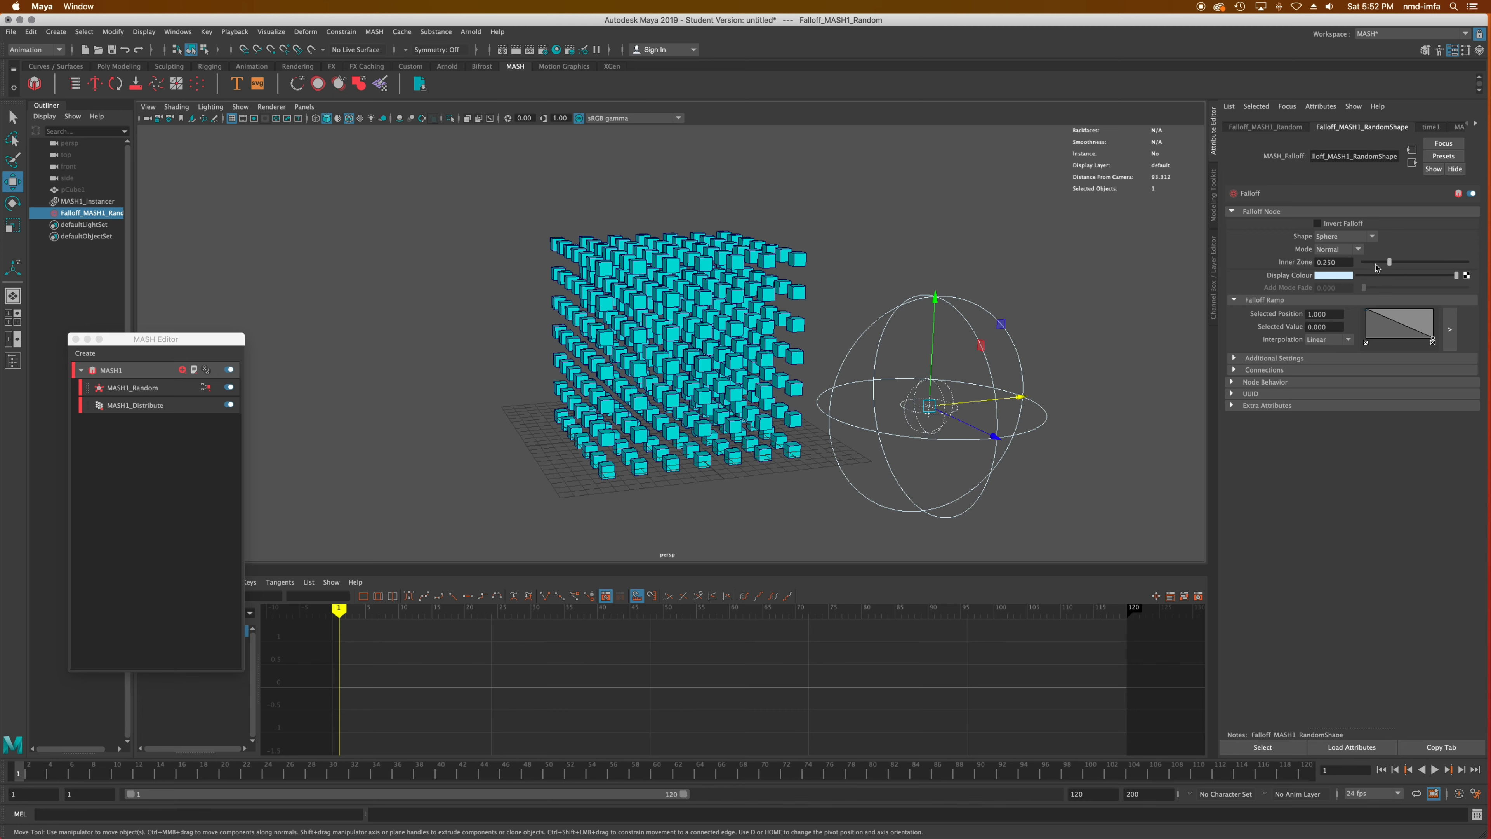
Rescale the spherical falloff uniformly and move it through the grid and back out to about X 22.1.
{"action": "key", "text": "r"}
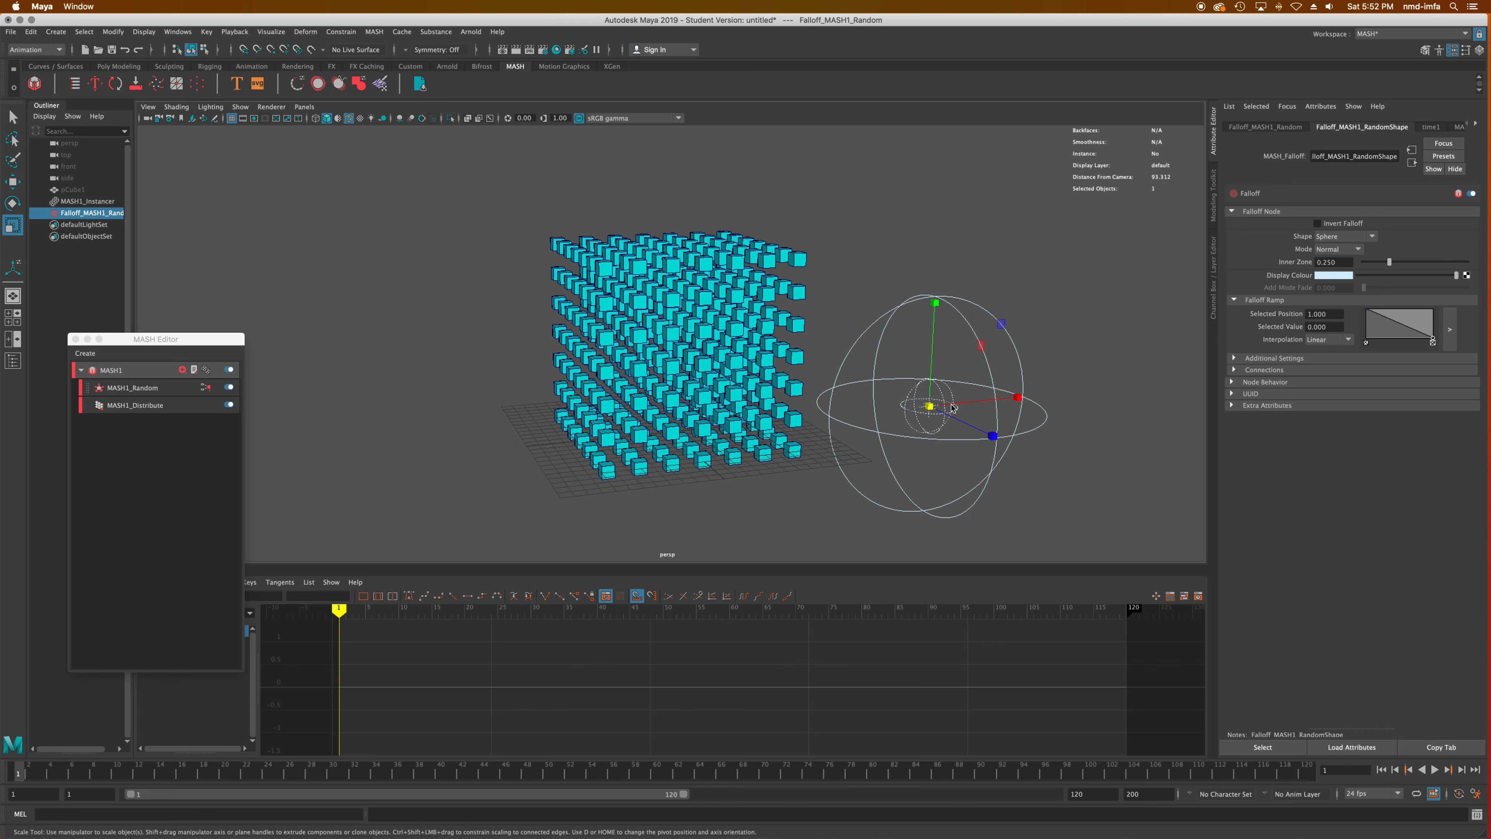
{"action": "left_click_drag", "start_coordinate": [927, 409], "coordinate": [757, 382]}
{"action": "key", "text": "e"}
{"action": "key", "text": "w"}
{"action": "left_click_drag", "start_coordinate": [757, 381], "coordinate": [433, 450], "text": "alt"}
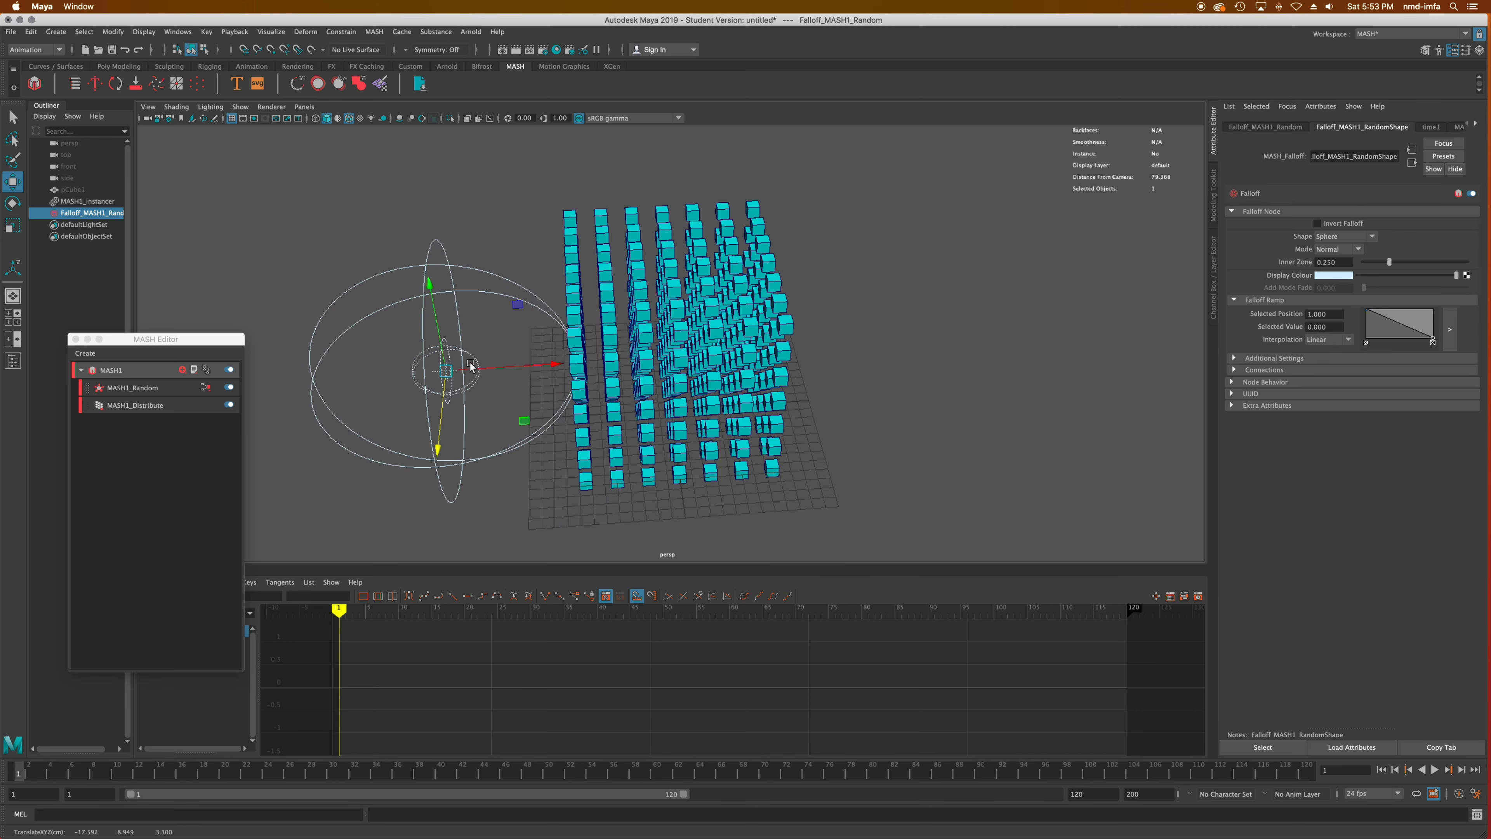
{"action": "left_click_drag", "start_coordinate": [540, 366], "coordinate": [1001, 333]}
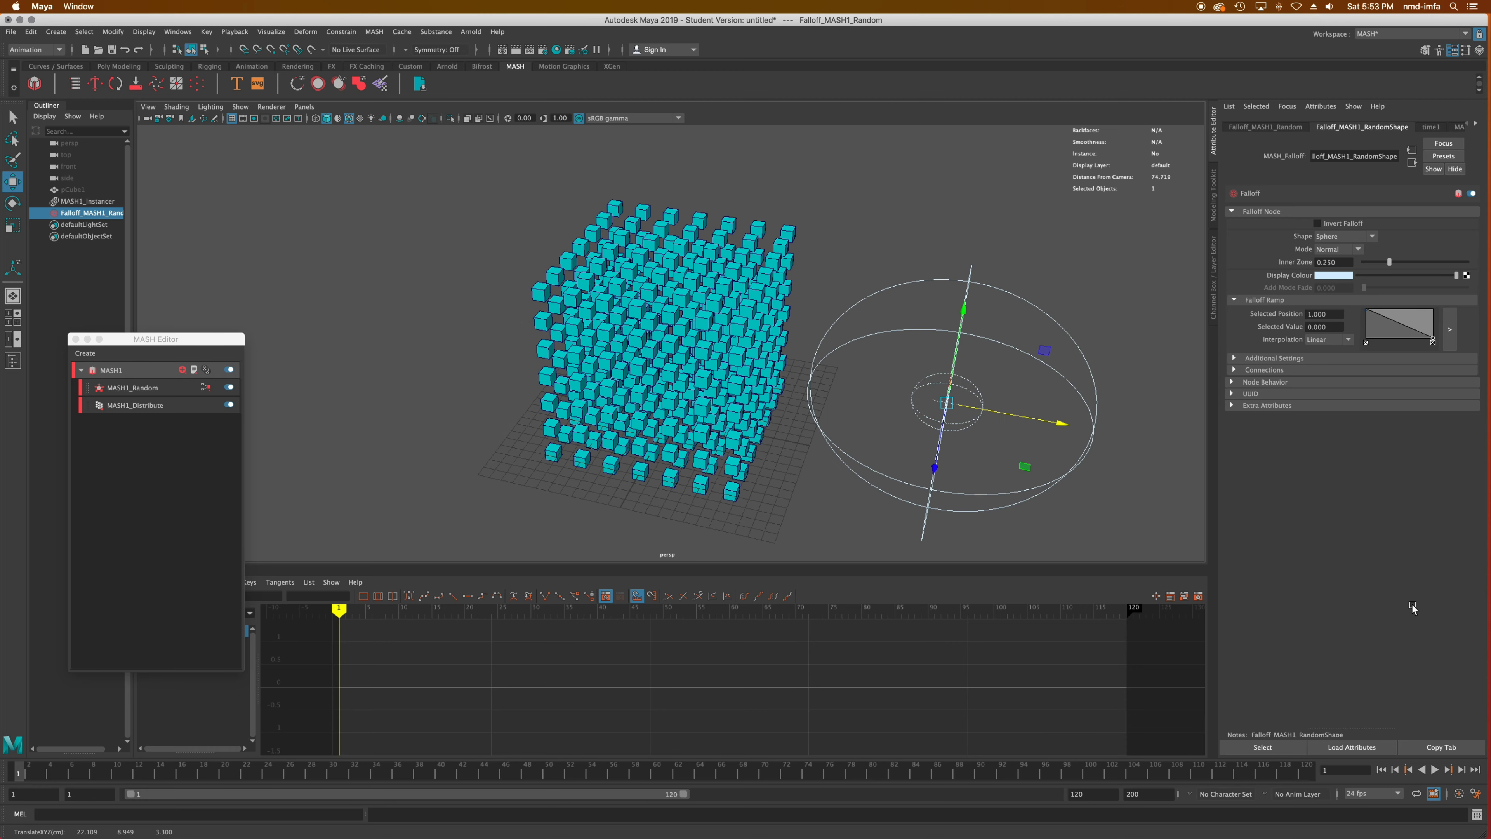
{"action": "left_click_drag", "start_coordinate": [854, 412], "coordinate": [894, 377], "text": "alt"}
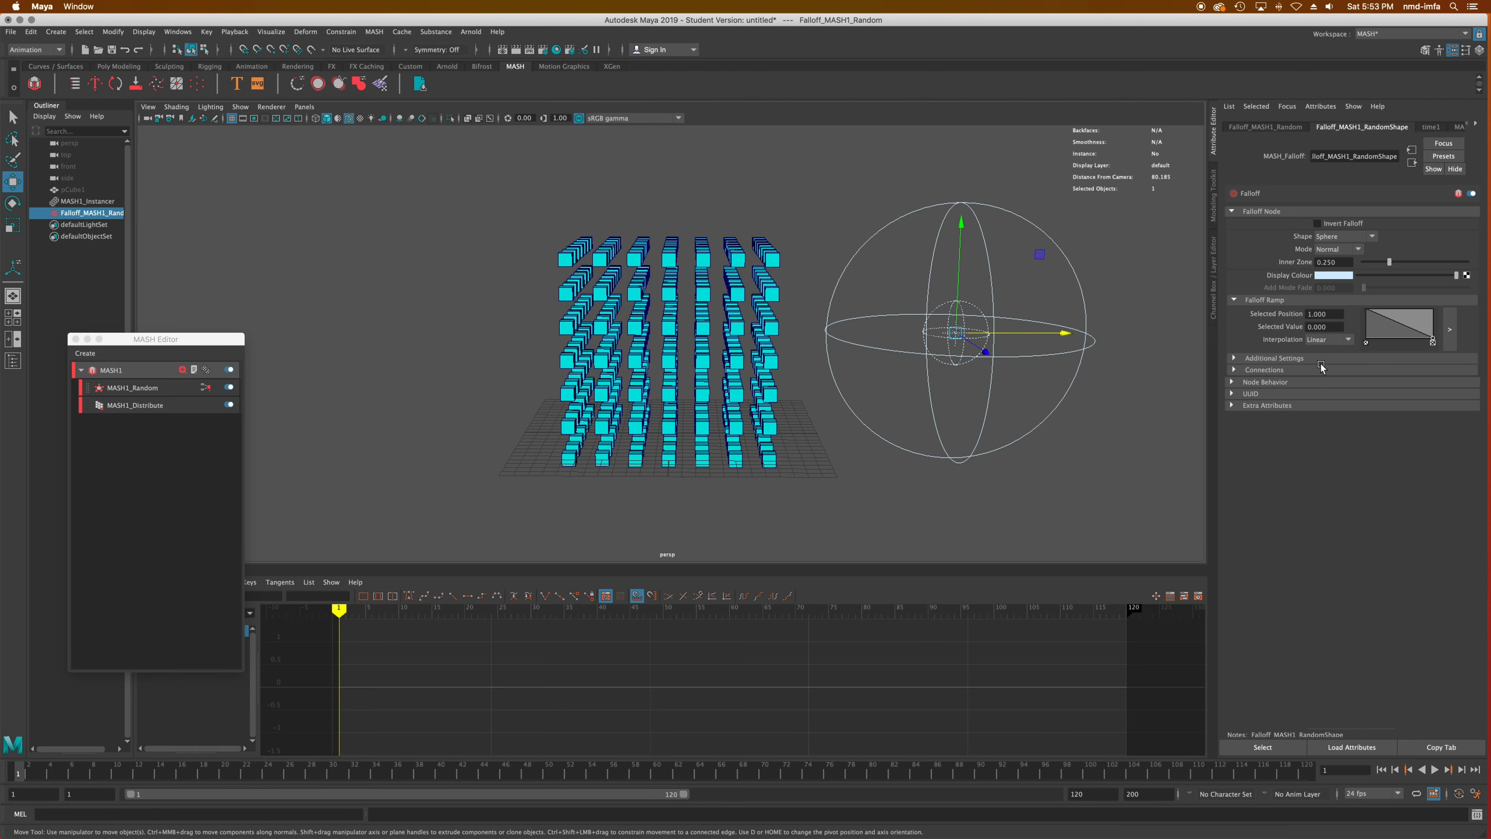
Change the falloff shape to Cube and scale it down uniformly to about 5.83.
{"action": "left_click", "coordinate": [1347, 237]}
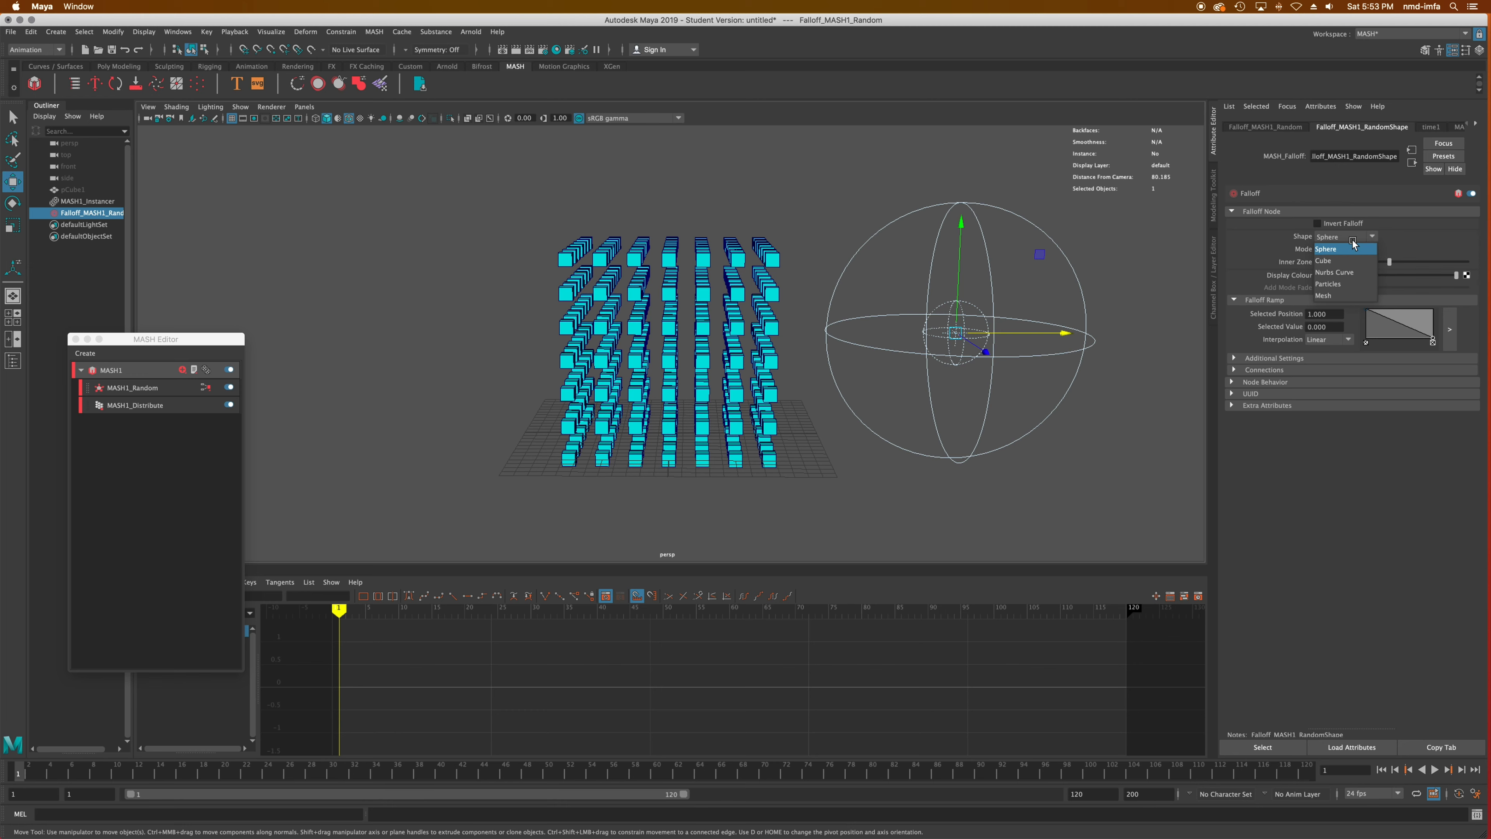
{"action": "left_click", "coordinate": [1344, 260]}
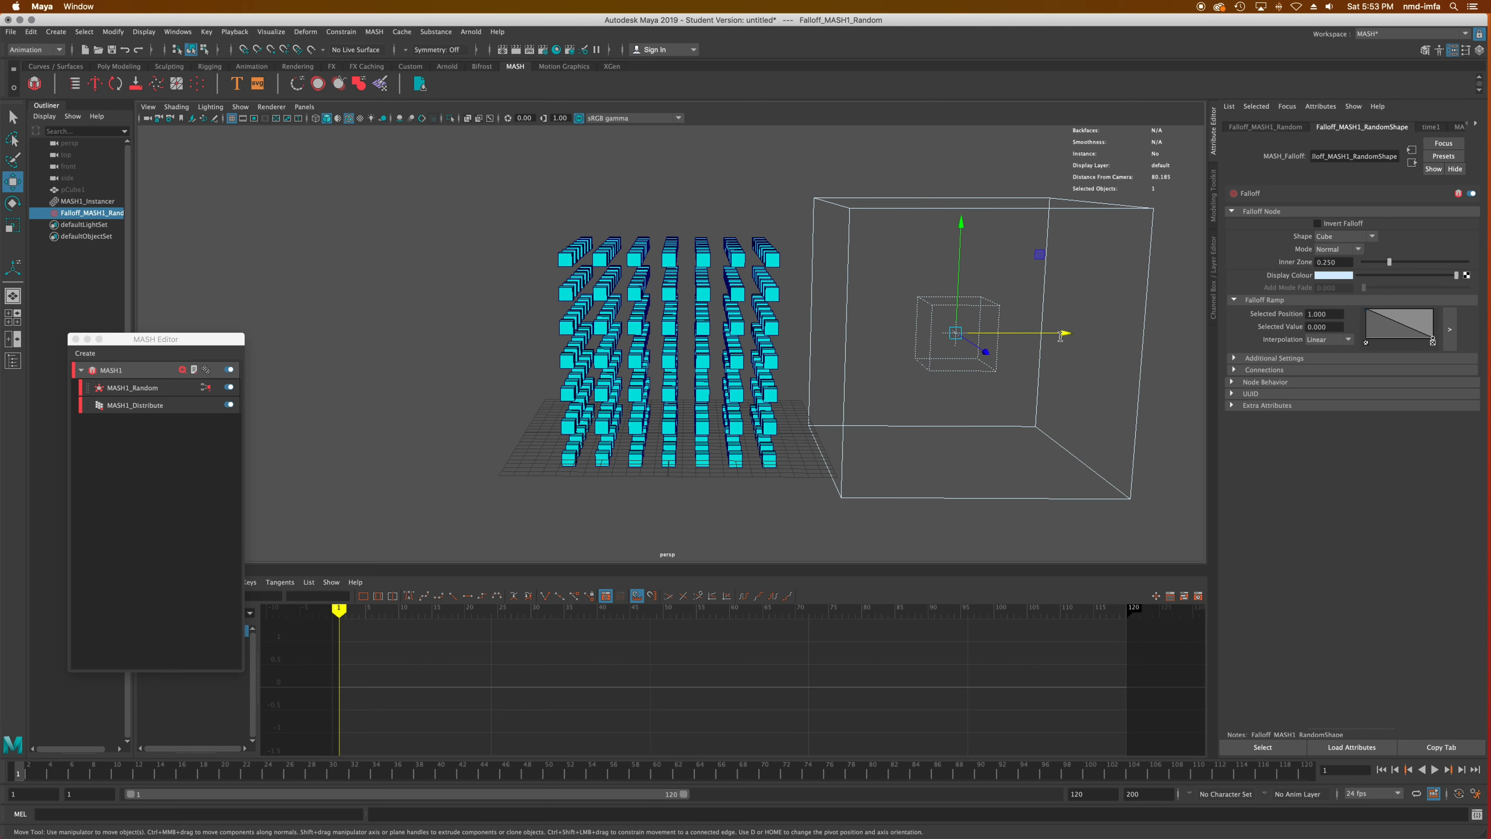
{"action": "key", "text": "r"}
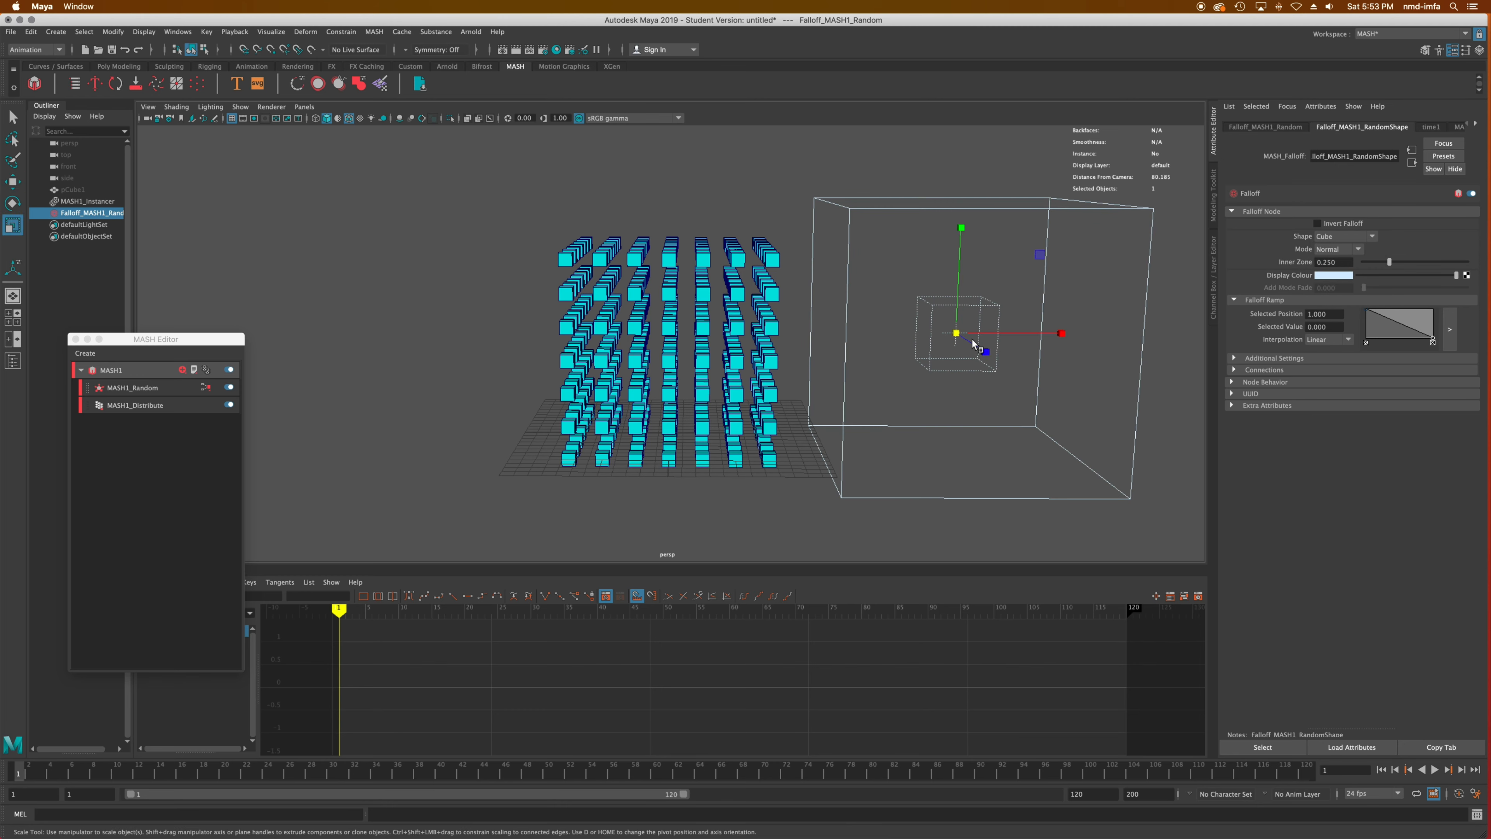
{"action": "left_click_drag", "start_coordinate": [956, 333], "coordinate": [987, 340]}
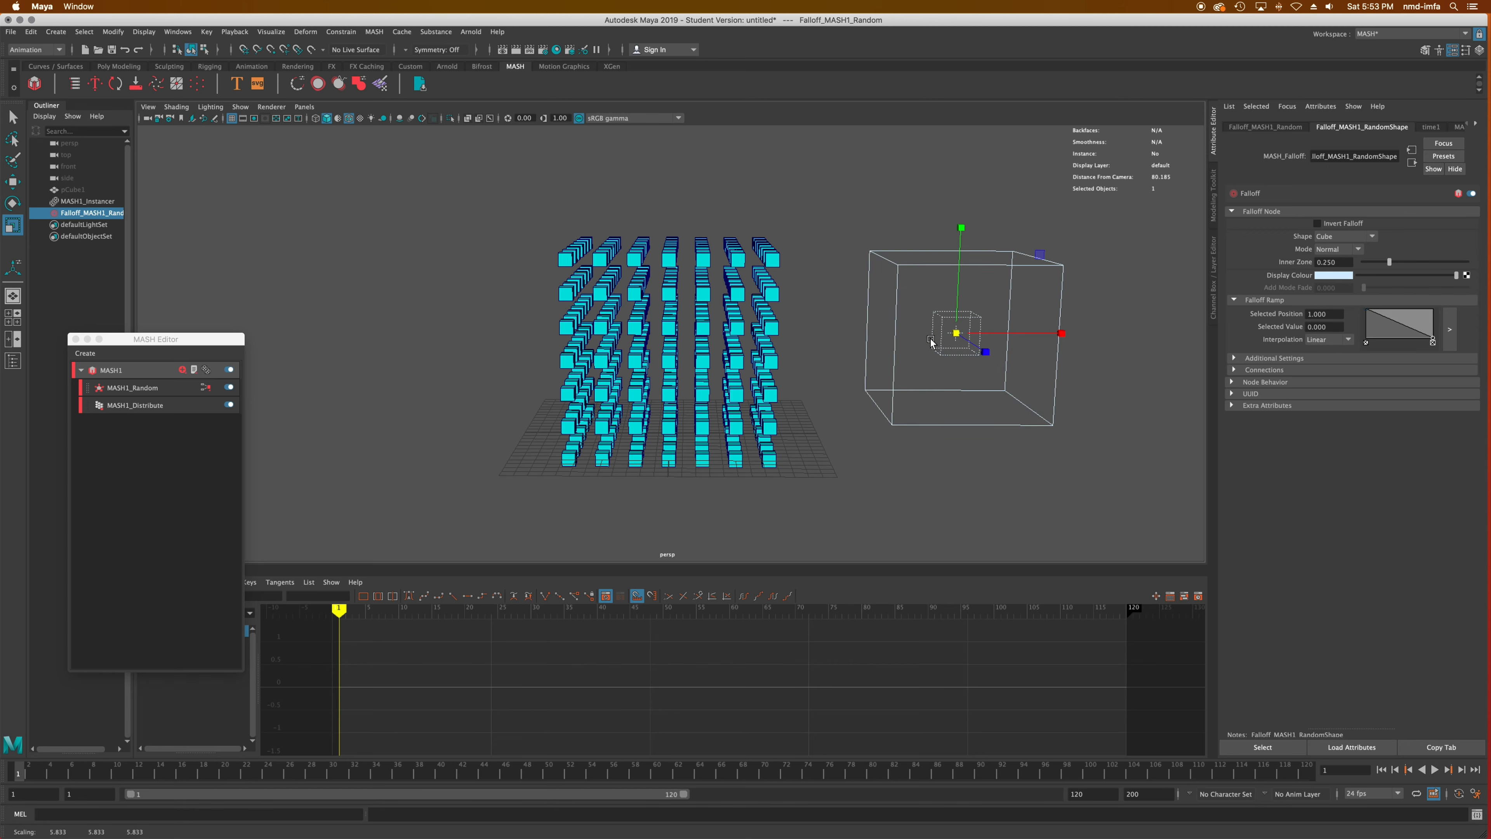
{"action": "mouse_move", "coordinate": [984, 354]}
{"action": "left_mouse_down"}
{"action": "mouse_move", "coordinate": [997, 354]}
{"action": "mouse_move", "coordinate": [974, 355]}
{"action": "left_mouse_up"}
Set the cube falloff's Inner Zone to 0.222 and move it closer to the grid.
{"action": "left_click_drag", "start_coordinate": [1385, 259], "coordinate": [1386, 262]}
{"action": "key", "text": "w"}
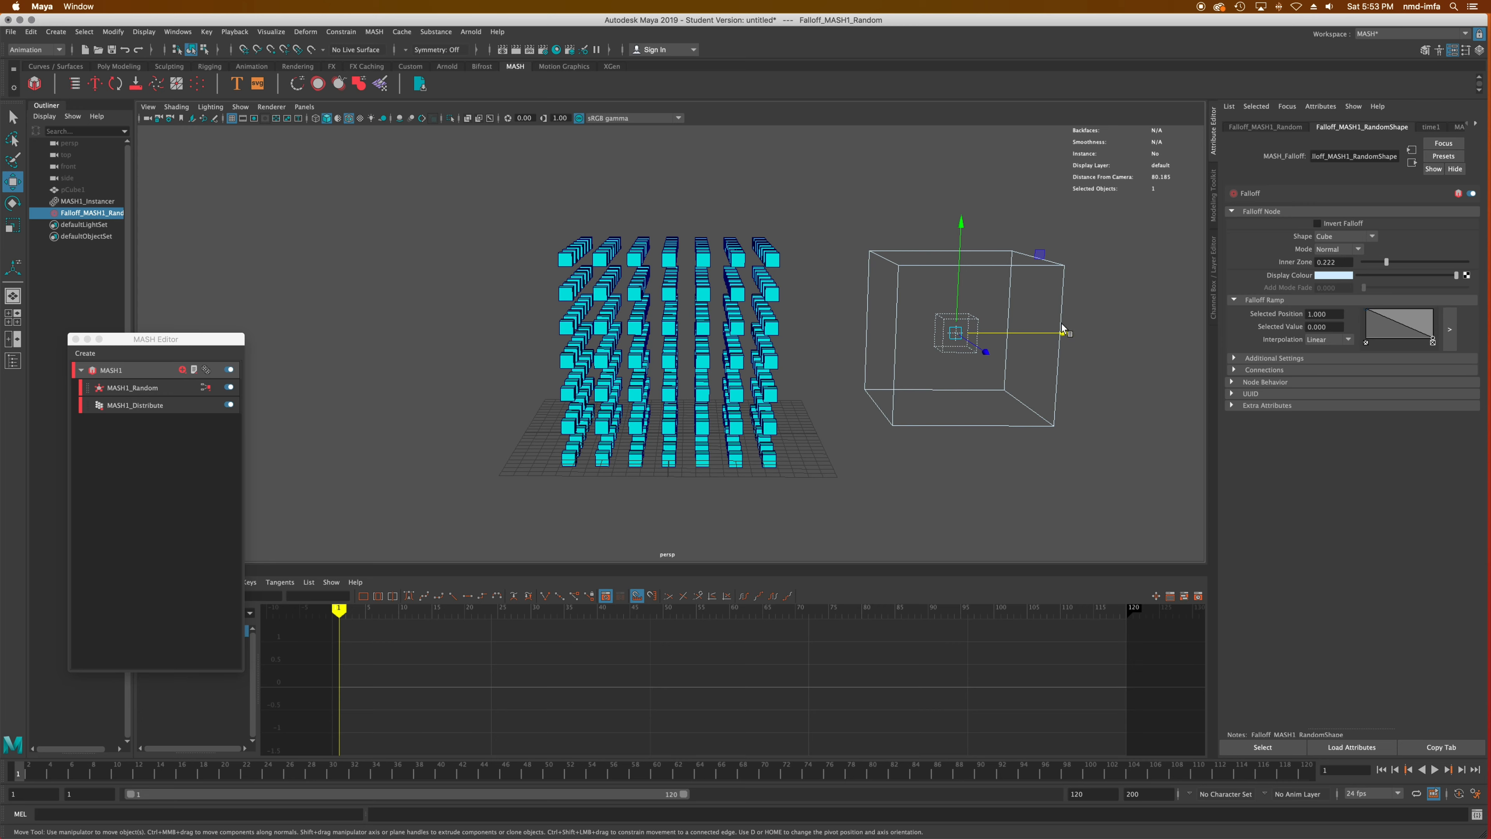
{"action": "left_click_drag", "start_coordinate": [1036, 334], "coordinate": [1003, 399]}
{"action": "left_click_drag", "start_coordinate": [858, 371], "coordinate": [840, 319], "text": "alt"}
{"action": "key", "text": "r"}
{"action": "key", "text": "e"}
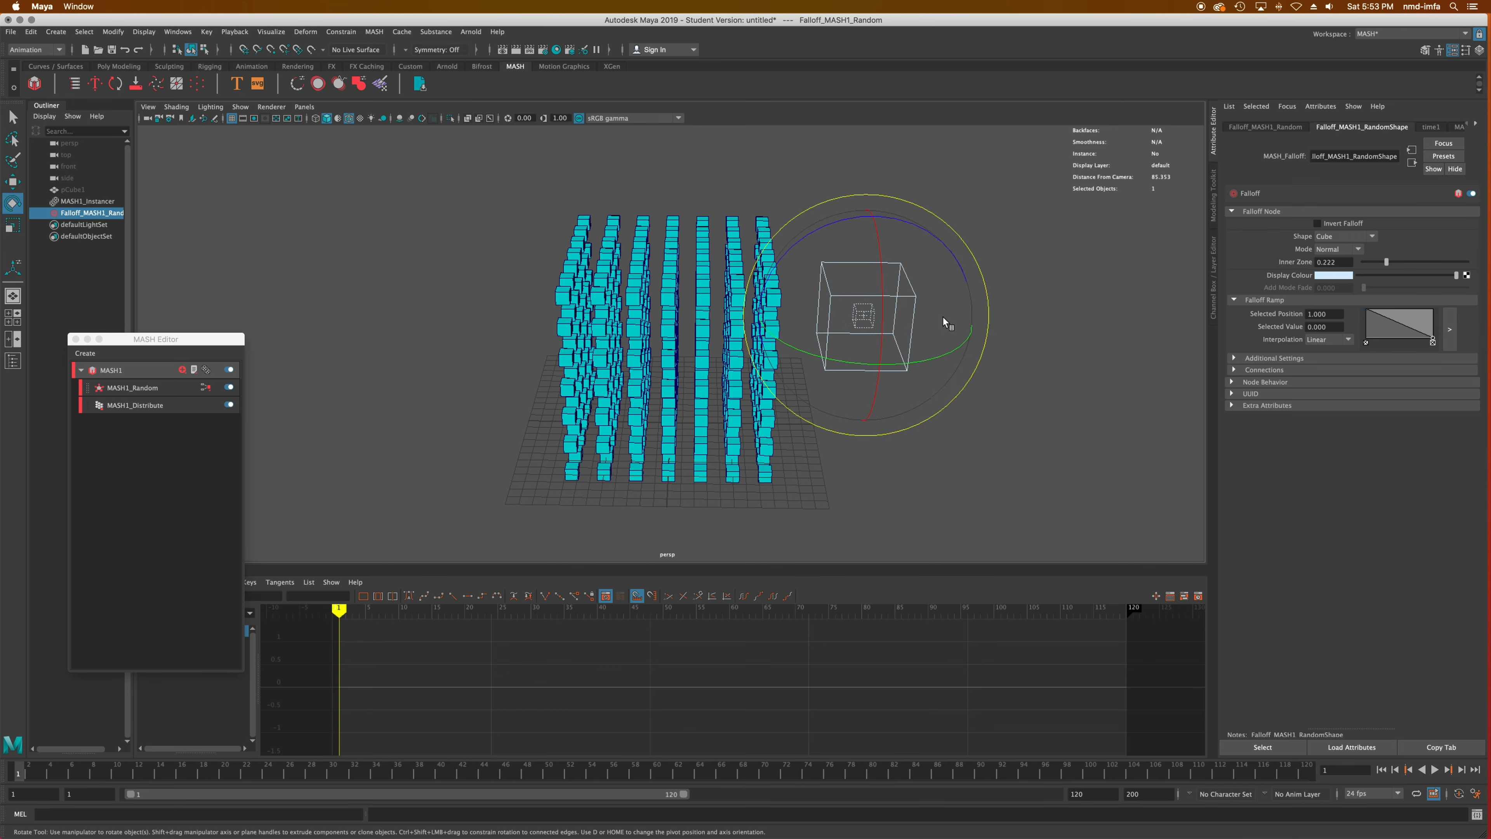
Move the cube falloff into the grid and back out beside it to about X 23.5.
{"action": "key", "text": "w"}
{"action": "left_click_drag", "start_coordinate": [961, 316], "coordinate": [791, 316]}
{"action": "left_click_drag", "start_coordinate": [690, 348], "coordinate": [1091, 363]}
{"action": "key", "text": "r"}
{"action": "key", "text": "q"}
{"action": "key", "text": "w"}
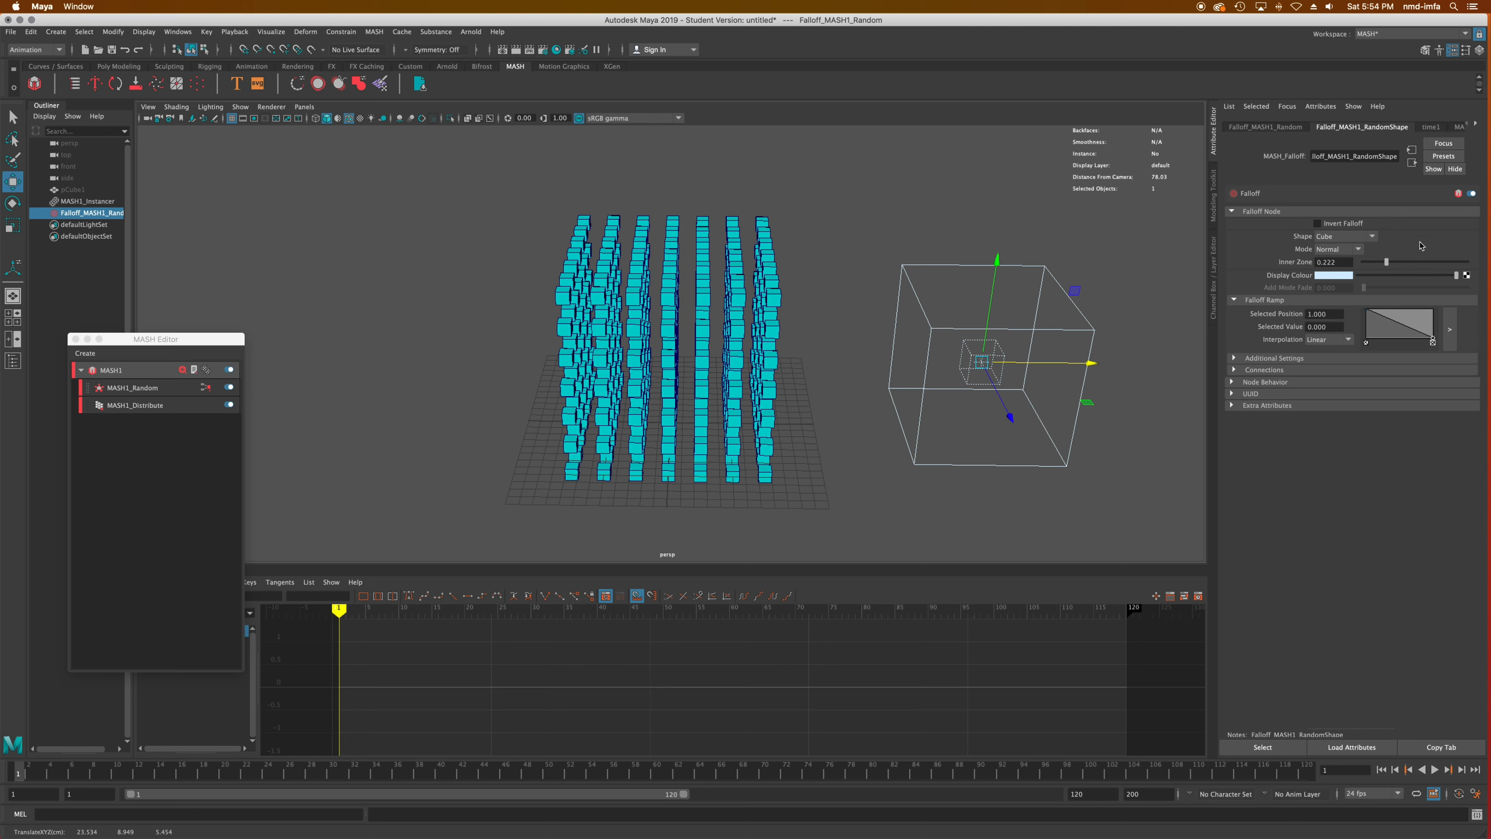
Keep the falloff mode at Normal and move the cube falloff through the grid to about X -17.9.
{"action": "left_click", "coordinate": [1356, 251]}
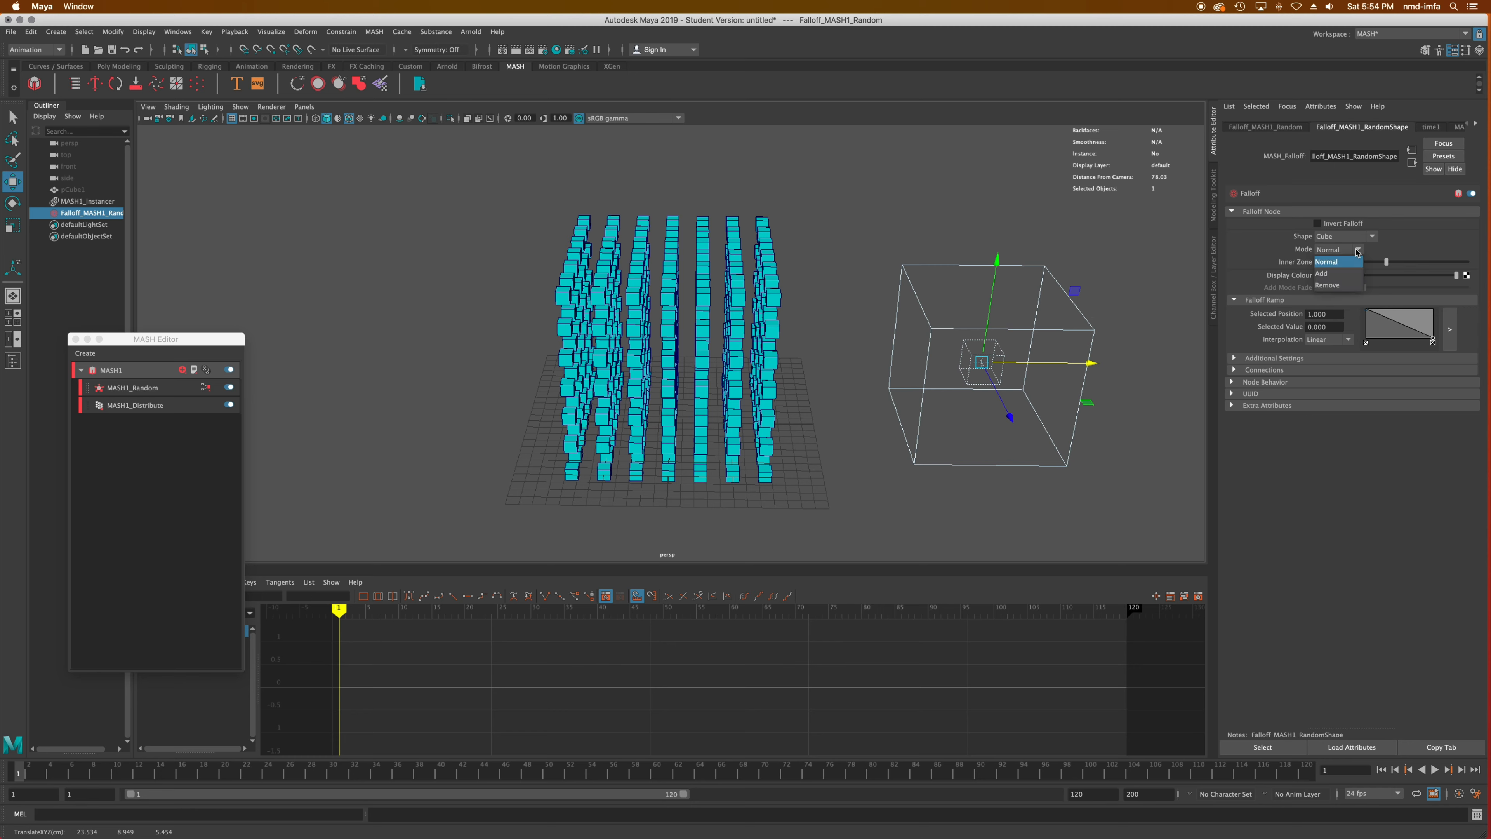
{"action": "left_click", "coordinate": [1349, 261]}
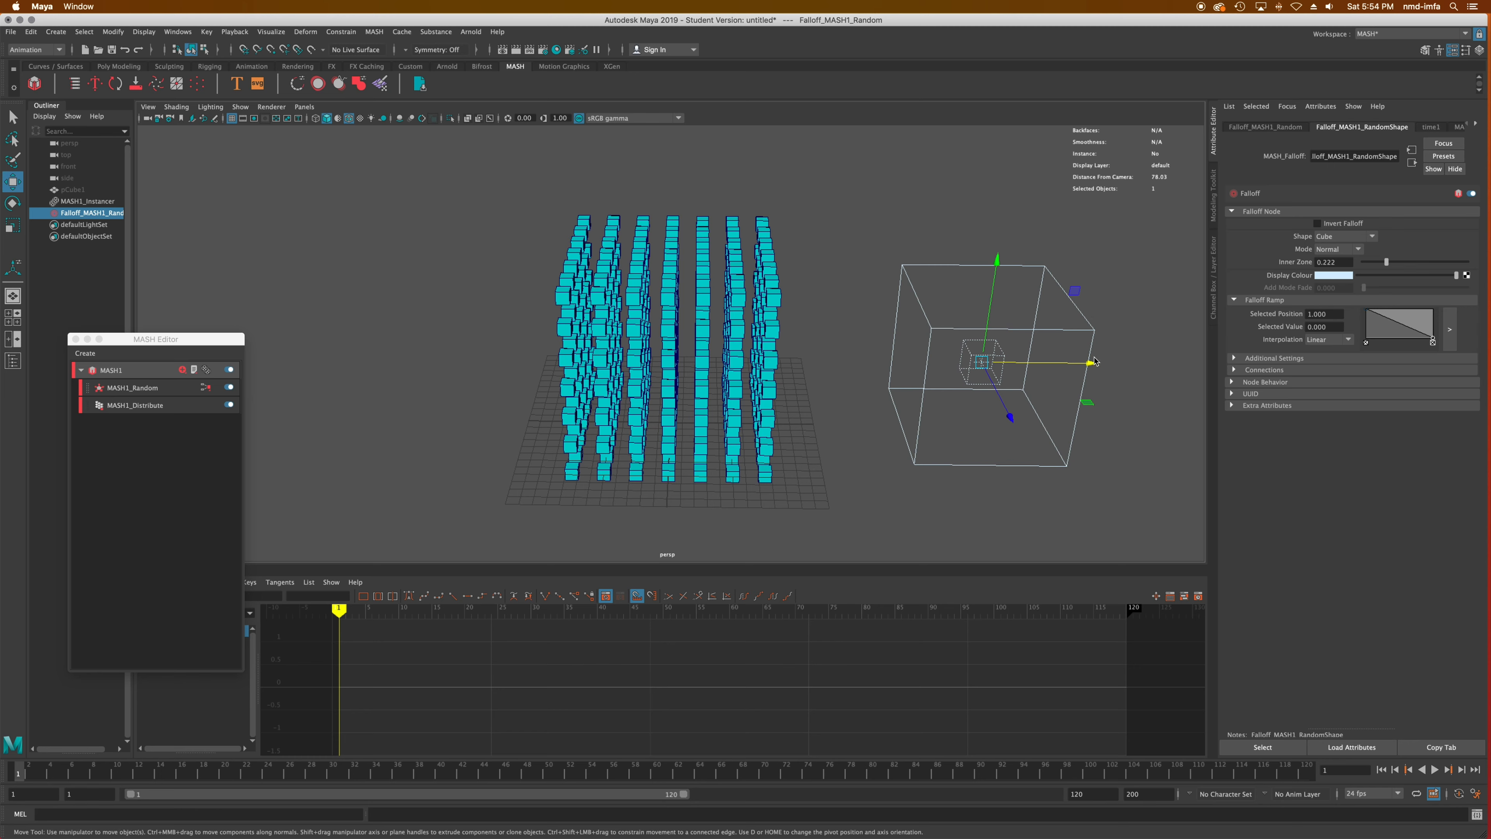
{"action": "left_click_drag", "start_coordinate": [1093, 362], "coordinate": [541, 431]}
Try the Add falloff mode by sweeping the cube falloff through the grid, and undo the move.
{"action": "left_click", "coordinate": [1343, 249]}
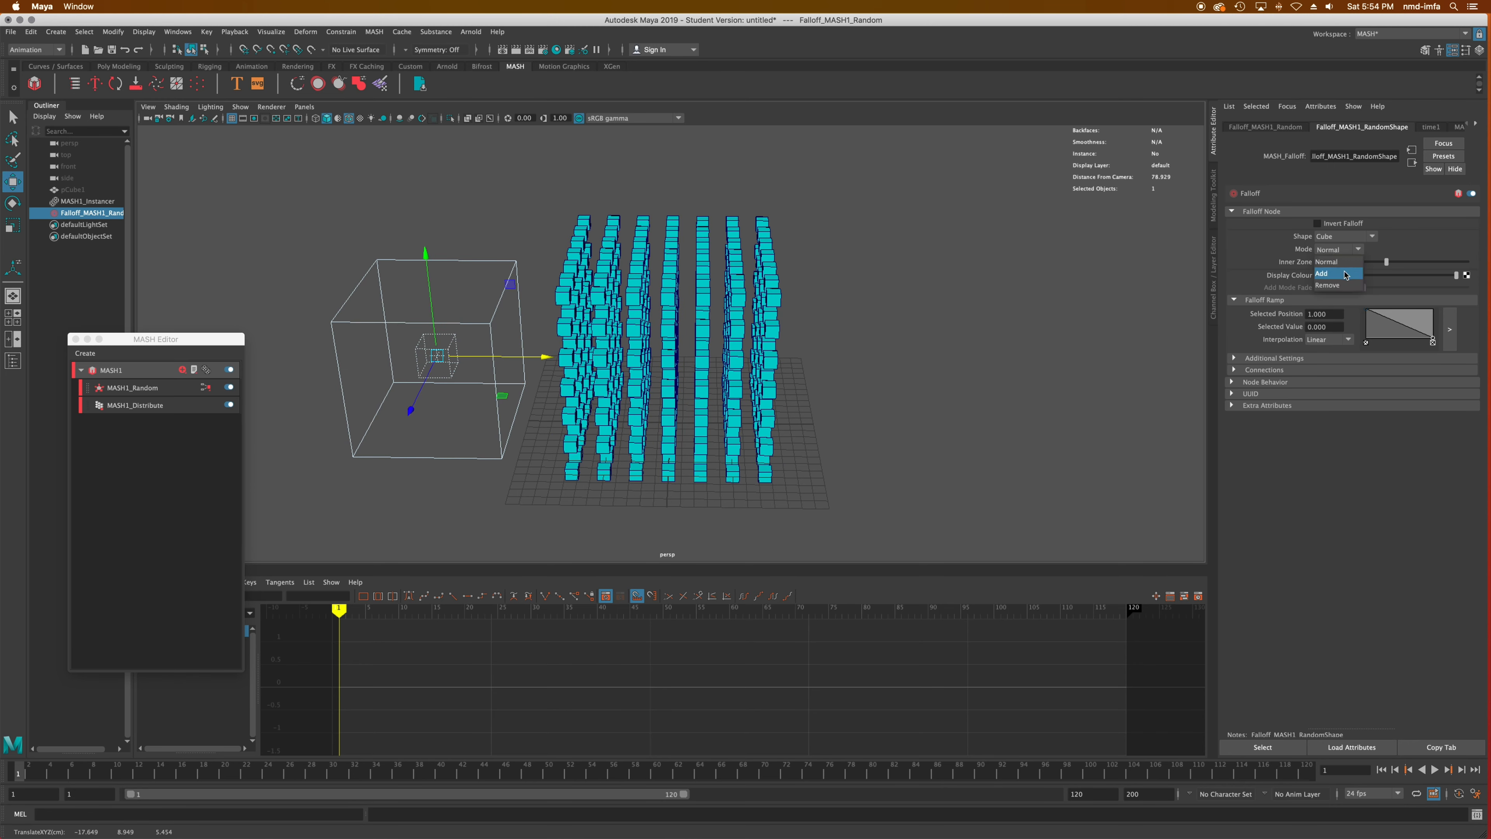
{"action": "left_click", "coordinate": [1326, 273]}
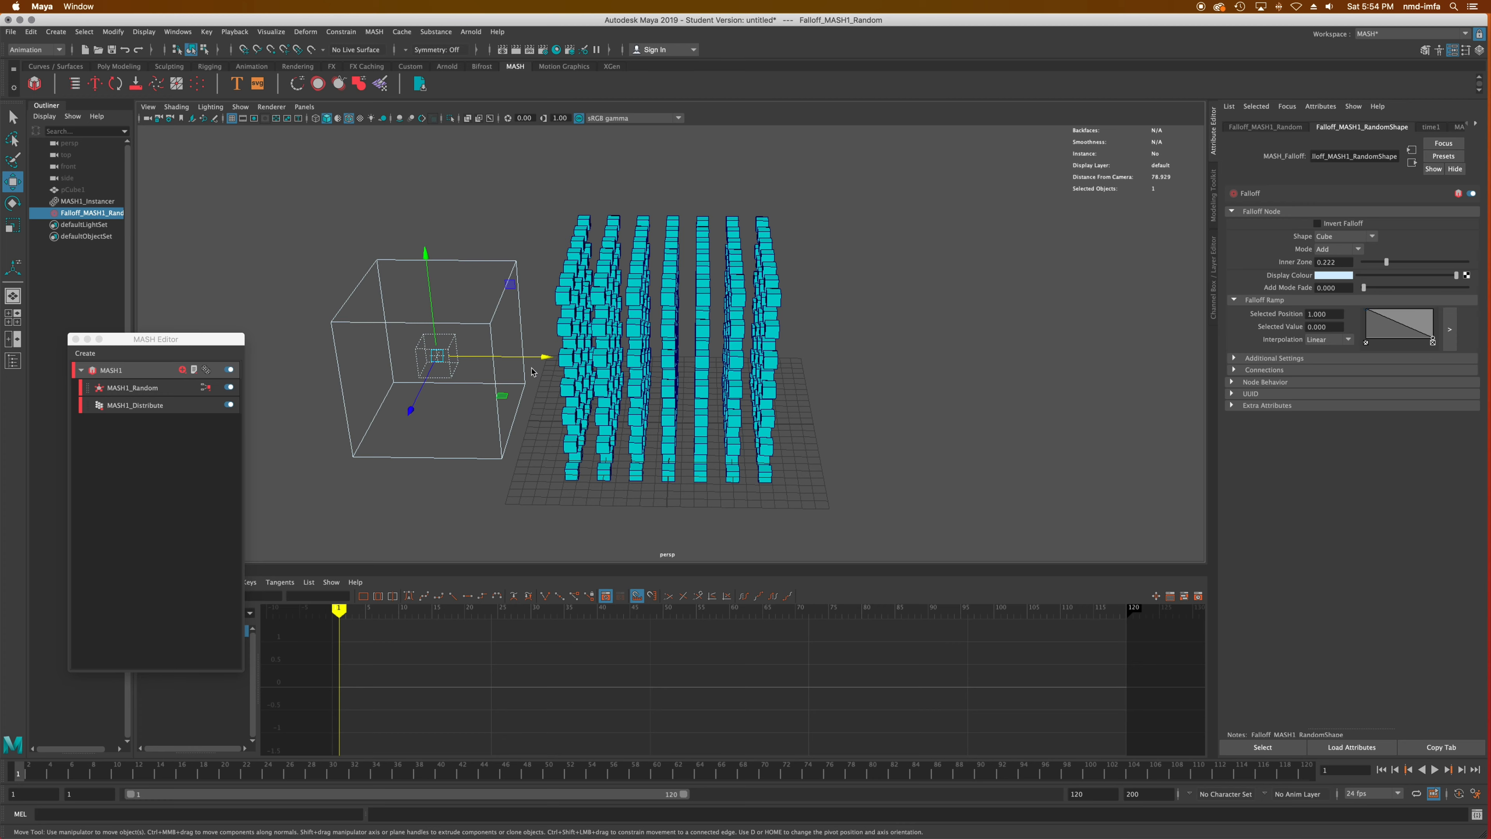
{"action": "left_click_drag", "start_coordinate": [542, 360], "coordinate": [1140, 316]}
{"action": "left_click_drag", "start_coordinate": [792, 396], "coordinate": [778, 356], "text": "alt"}
{"action": "key", "text": "super+z"}
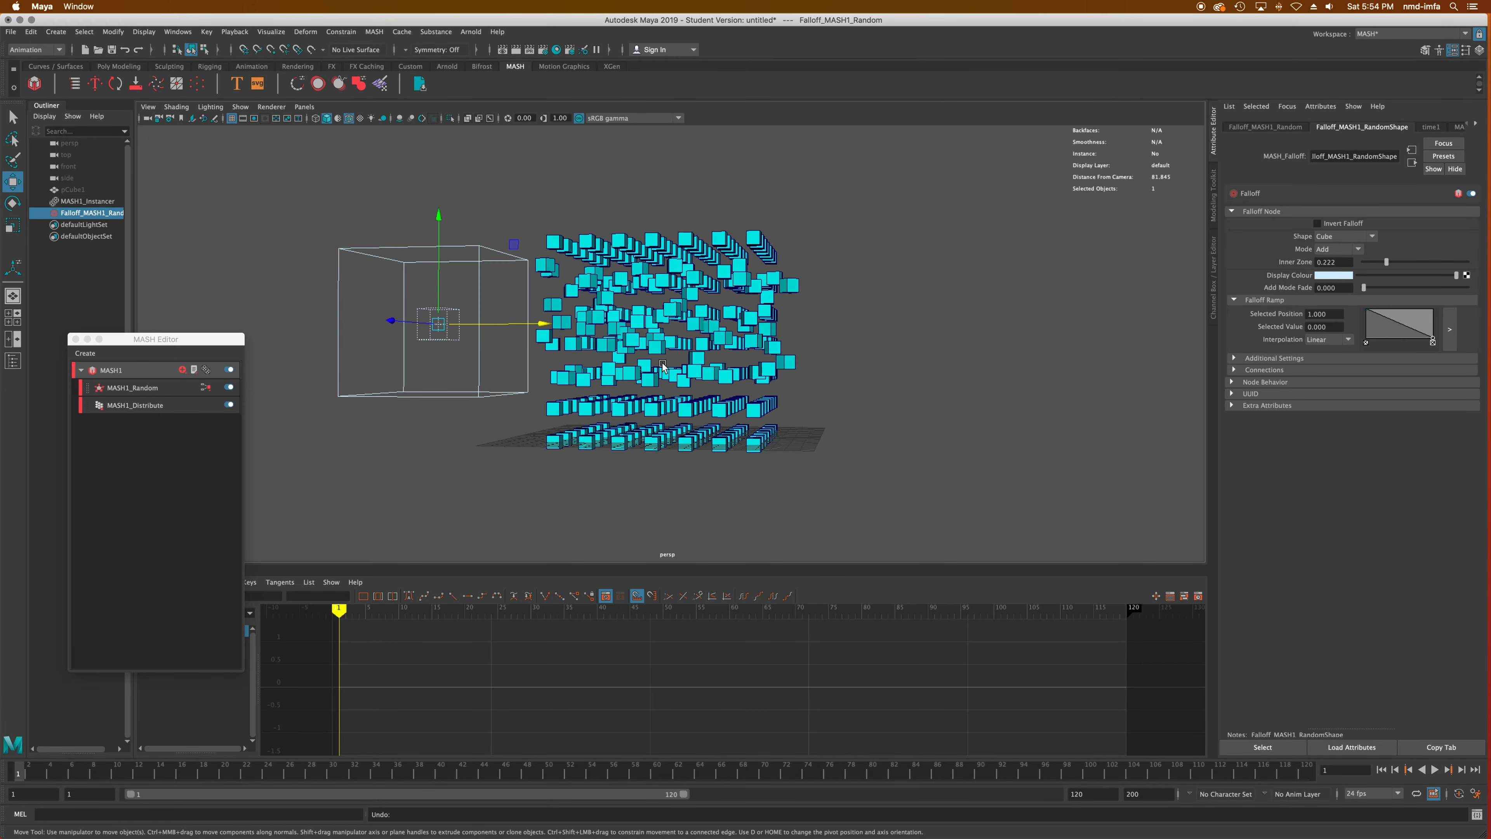
Try moving the cube falloff farther from the grid, and undo both this move and the change to Add mode.
{"action": "left_click_drag", "start_coordinate": [477, 321], "coordinate": [500, 392]}
{"action": "left_click_drag", "start_coordinate": [916, 382], "coordinate": [948, 439], "text": "alt"}
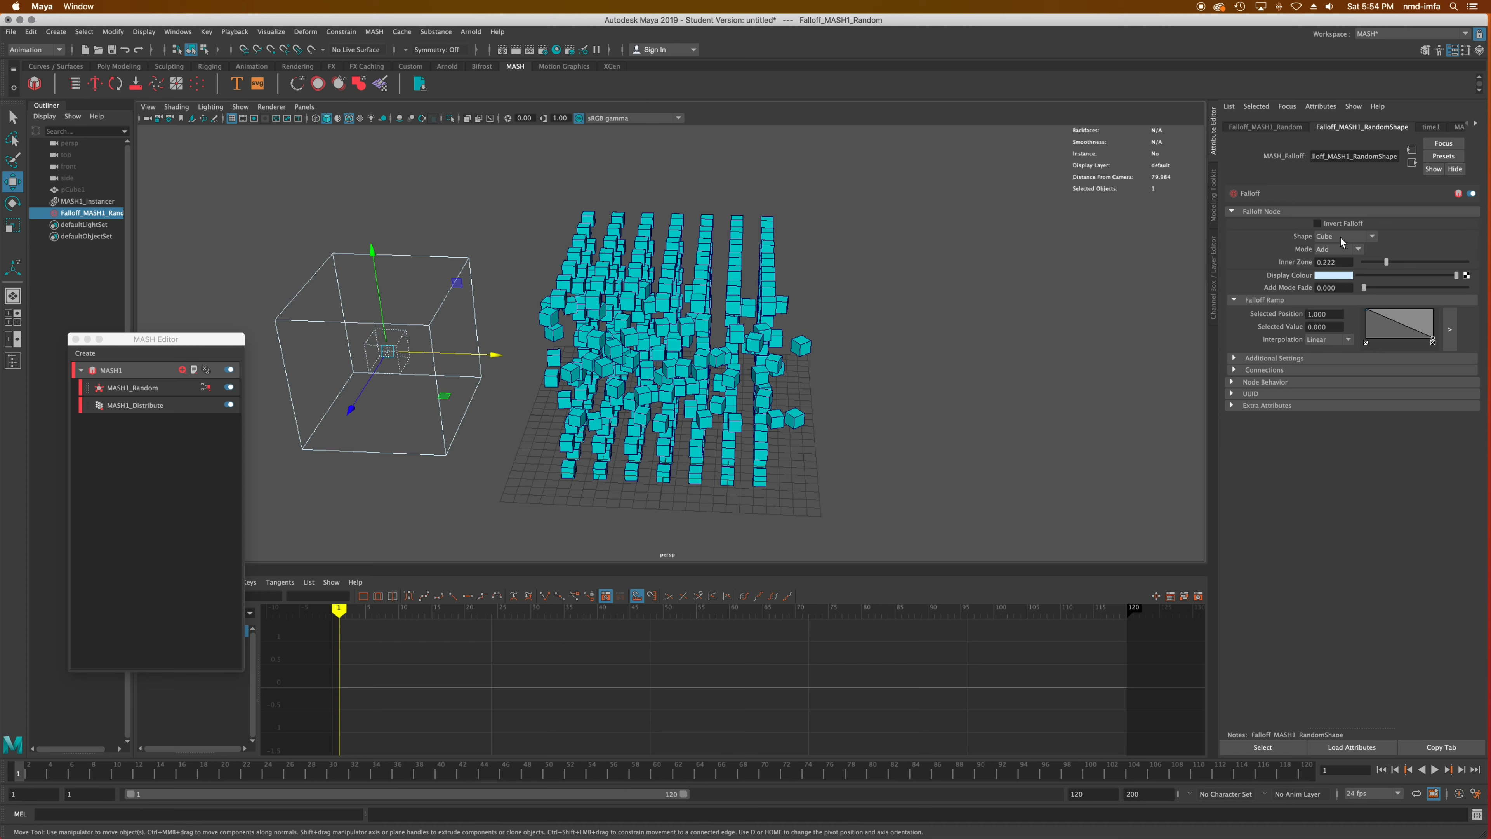
{"action": "key", "text": "super+z"}
{"action": "key", "text": "super+z"}
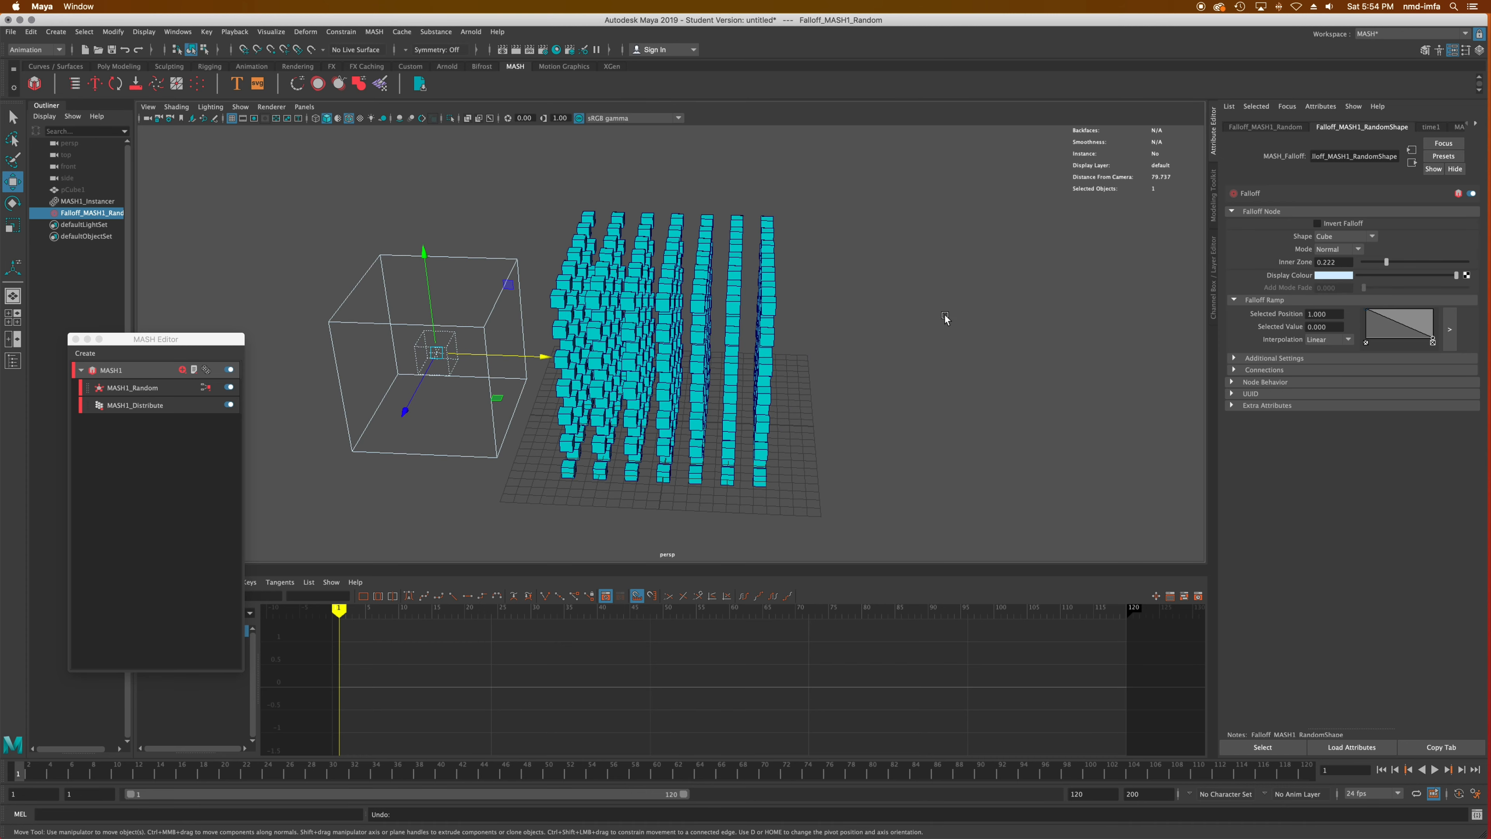
Try the Remove falloff mode and move the cube falloff along X to about -21.4.
{"action": "left_click", "coordinate": [1359, 255]}
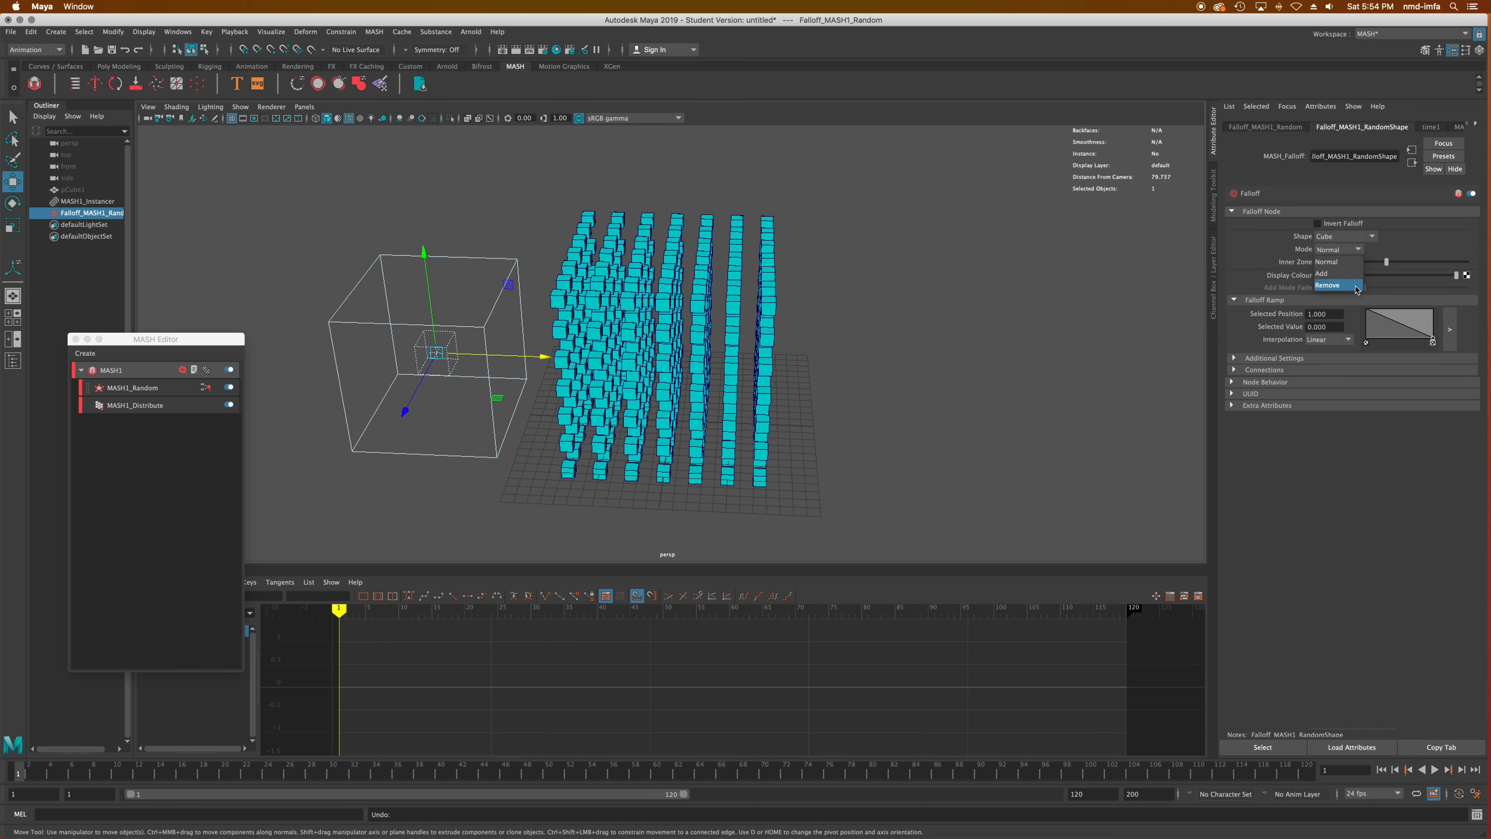
{"action": "left_click", "coordinate": [1355, 287]}
{"action": "left_click_drag", "start_coordinate": [539, 360], "coordinate": [486, 402]}
Set the cube falloff's mode to Add.
{"action": "left_click", "coordinate": [1341, 248]}
{"action": "left_click", "coordinate": [1349, 276]}
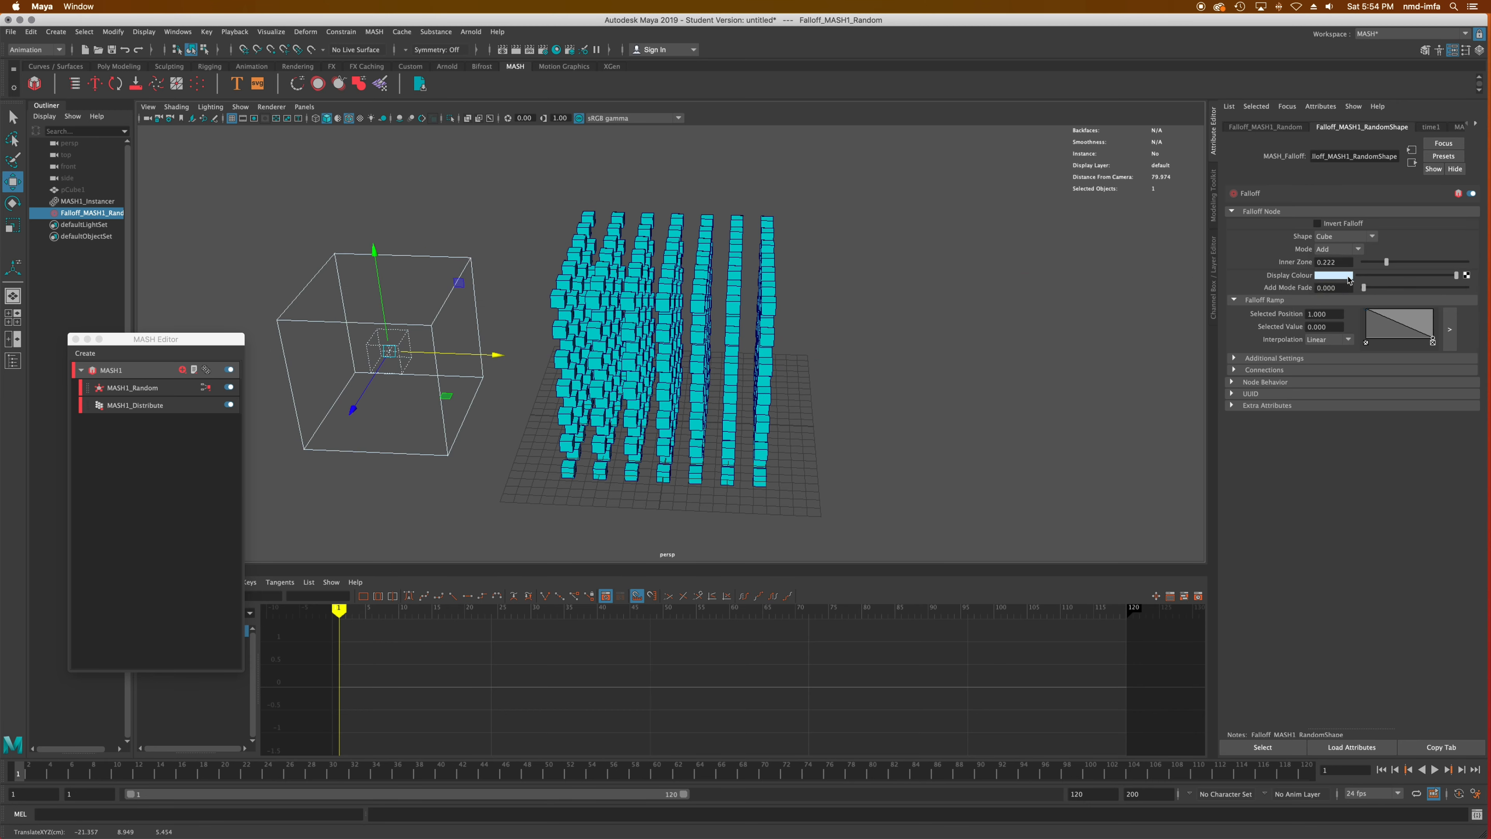
Sweep the cube falloff through the grid along X in Add mode, and switch its mode to Remove.
{"action": "left_click_drag", "start_coordinate": [485, 355], "coordinate": [867, 290]}
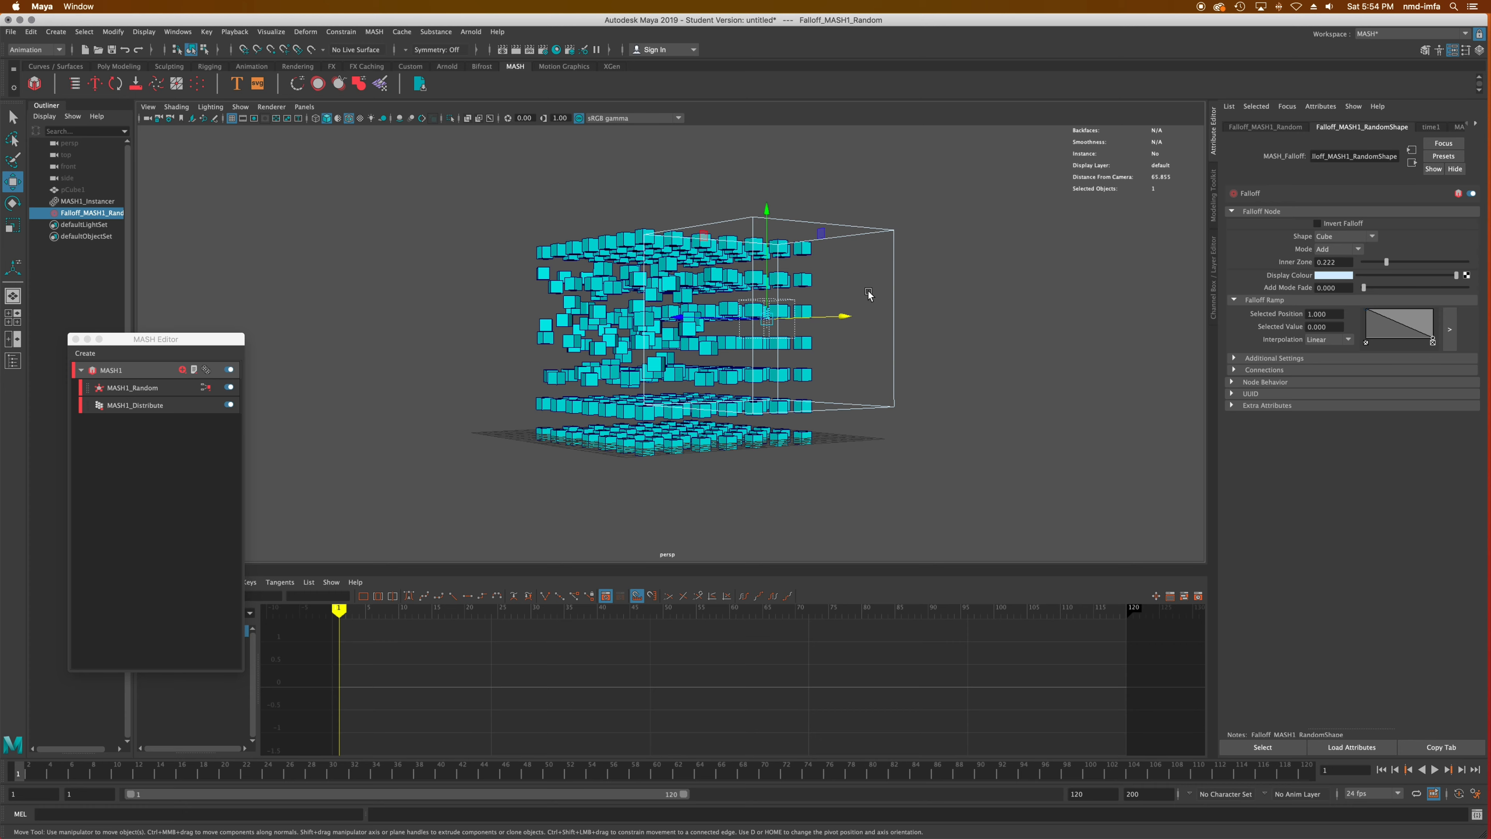
{"action": "left_click_drag", "start_coordinate": [697, 334], "coordinate": [744, 355], "text": "alt"}
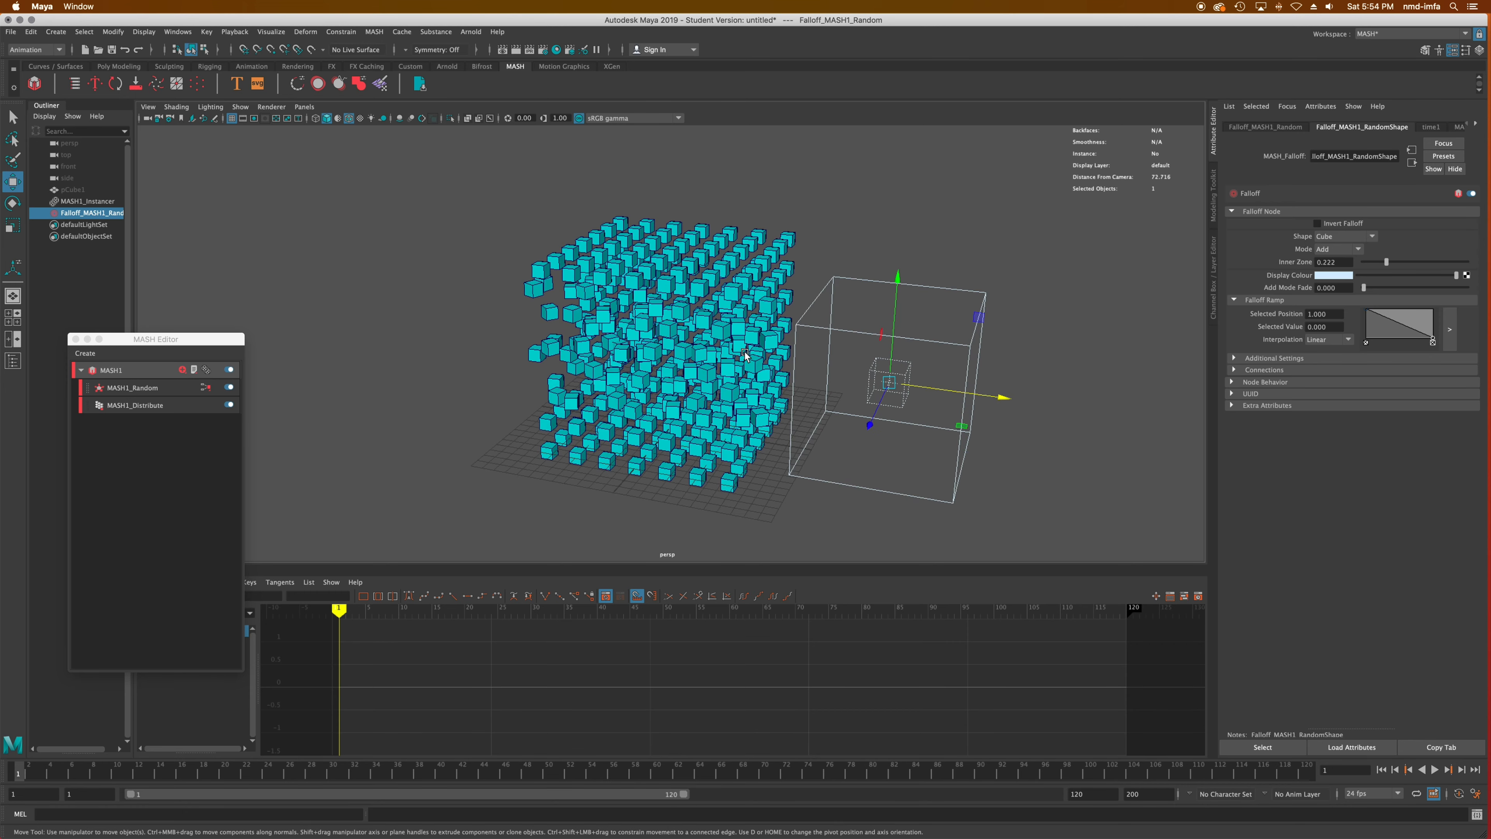
{"action": "left_click", "coordinate": [1343, 249]}
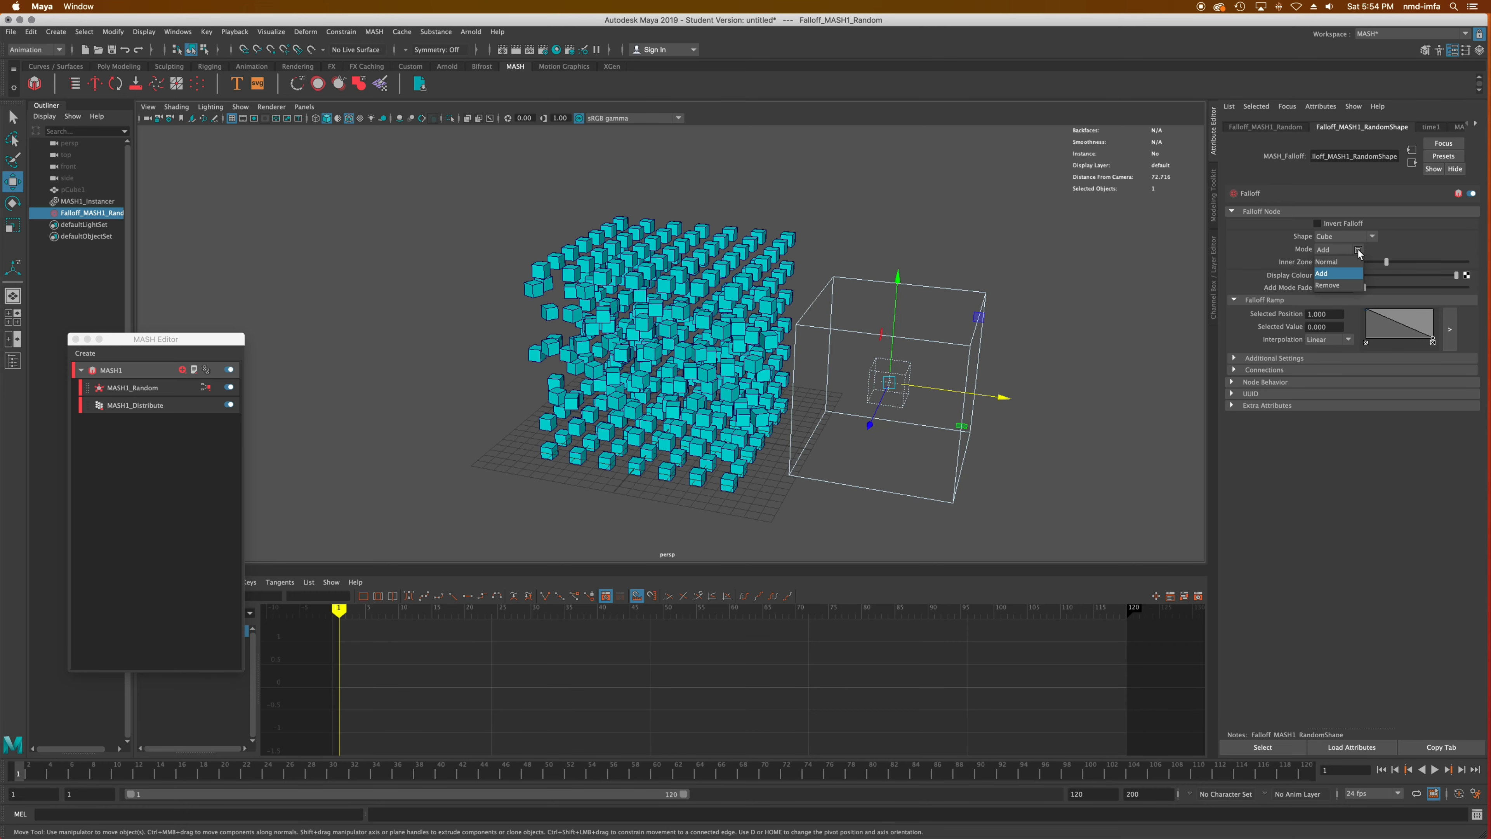
{"action": "left_click", "coordinate": [1350, 283]}
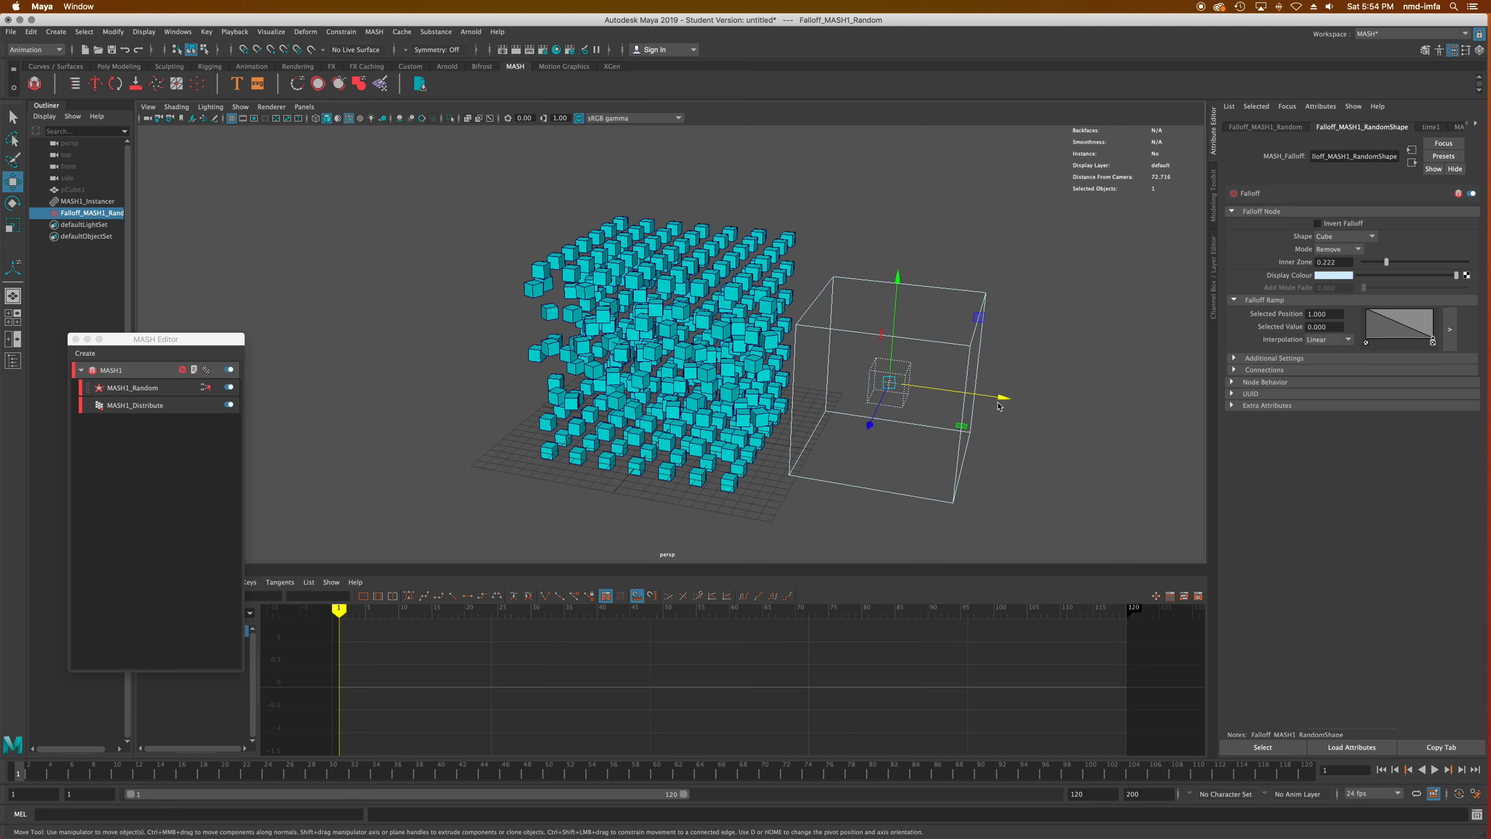
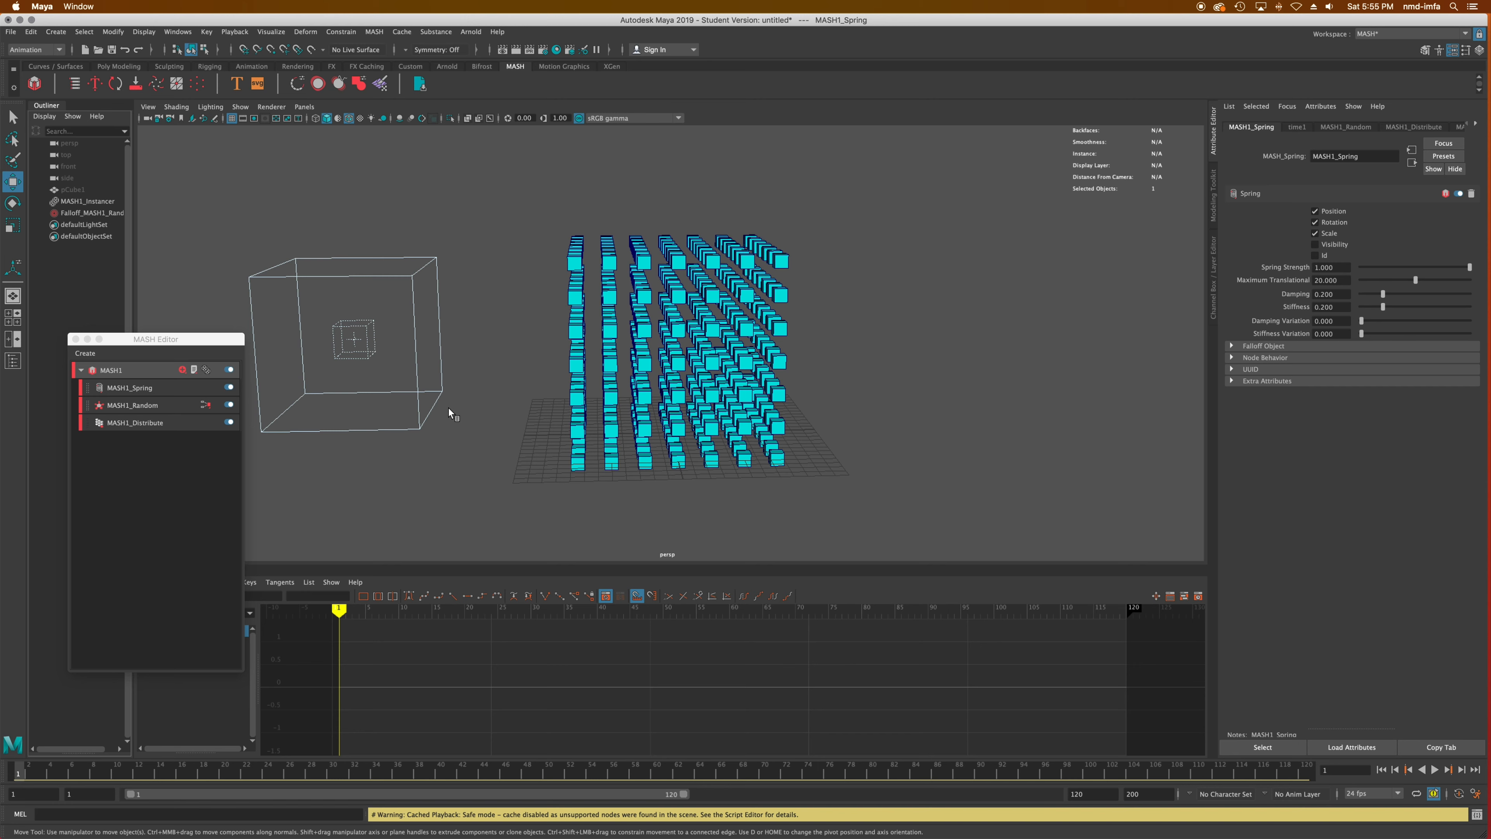
Select the cube falloff and move it back and forth through the grid along X to test the Spring node.
{"action": "left_click", "coordinate": [89, 213]}
{"action": "left_click_drag", "start_coordinate": [468, 345], "coordinate": [437, 339]}
{"action": "left_click_drag", "start_coordinate": [447, 417], "coordinate": [804, 359], "text": "alt"}
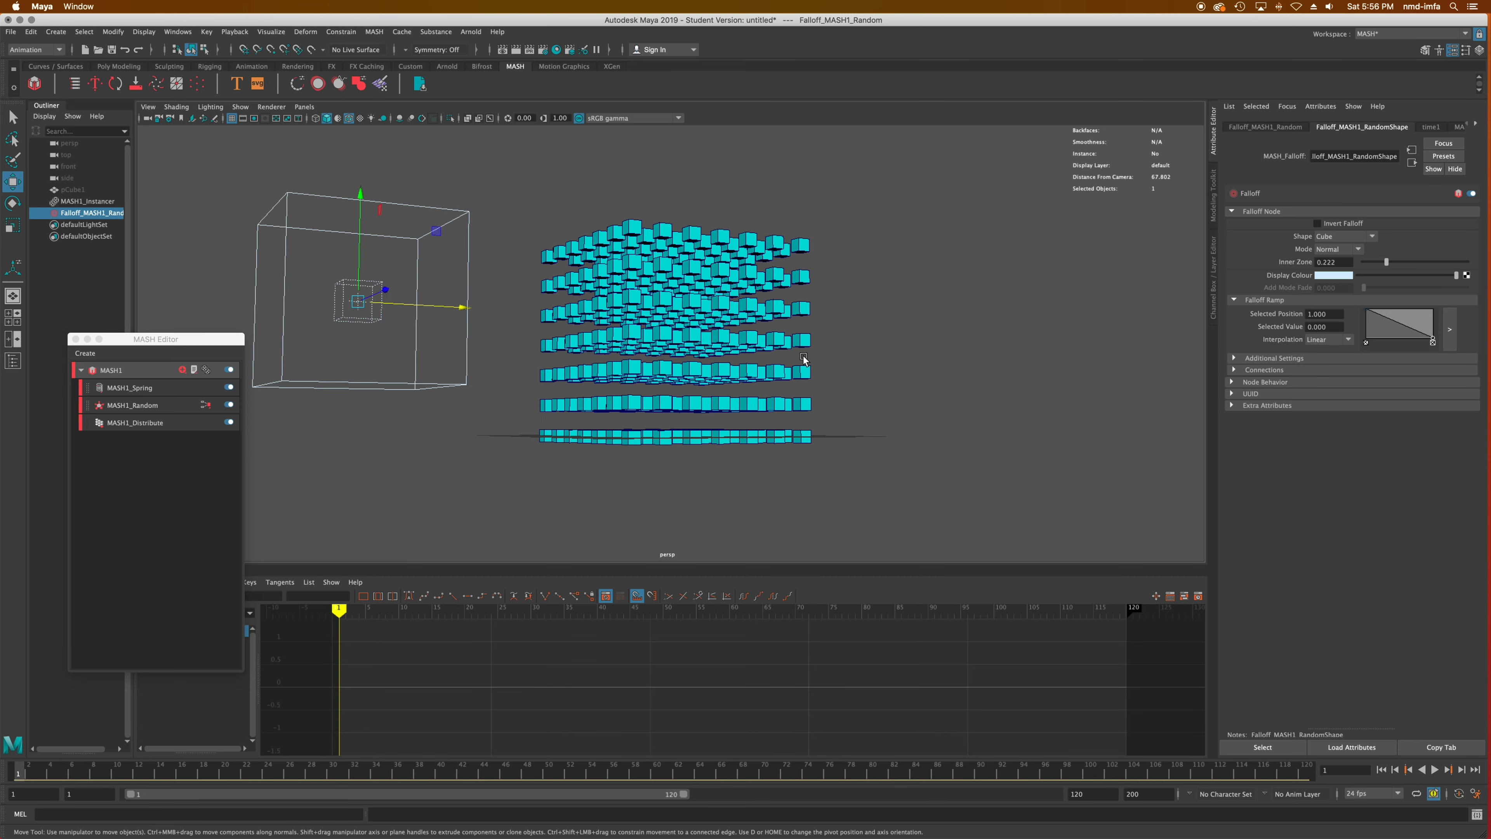
Scale up the cube falloff uniformly, sweep it through the grid, and park it outside the grid on the negative X side.
{"action": "key", "text": "r"}
{"action": "left_click_drag", "start_coordinate": [358, 301], "coordinate": [1009, 340]}
{"action": "key", "text": "w"}
{"action": "middle_click_drag", "start_coordinate": [1024, 233], "coordinate": [462, 200]}
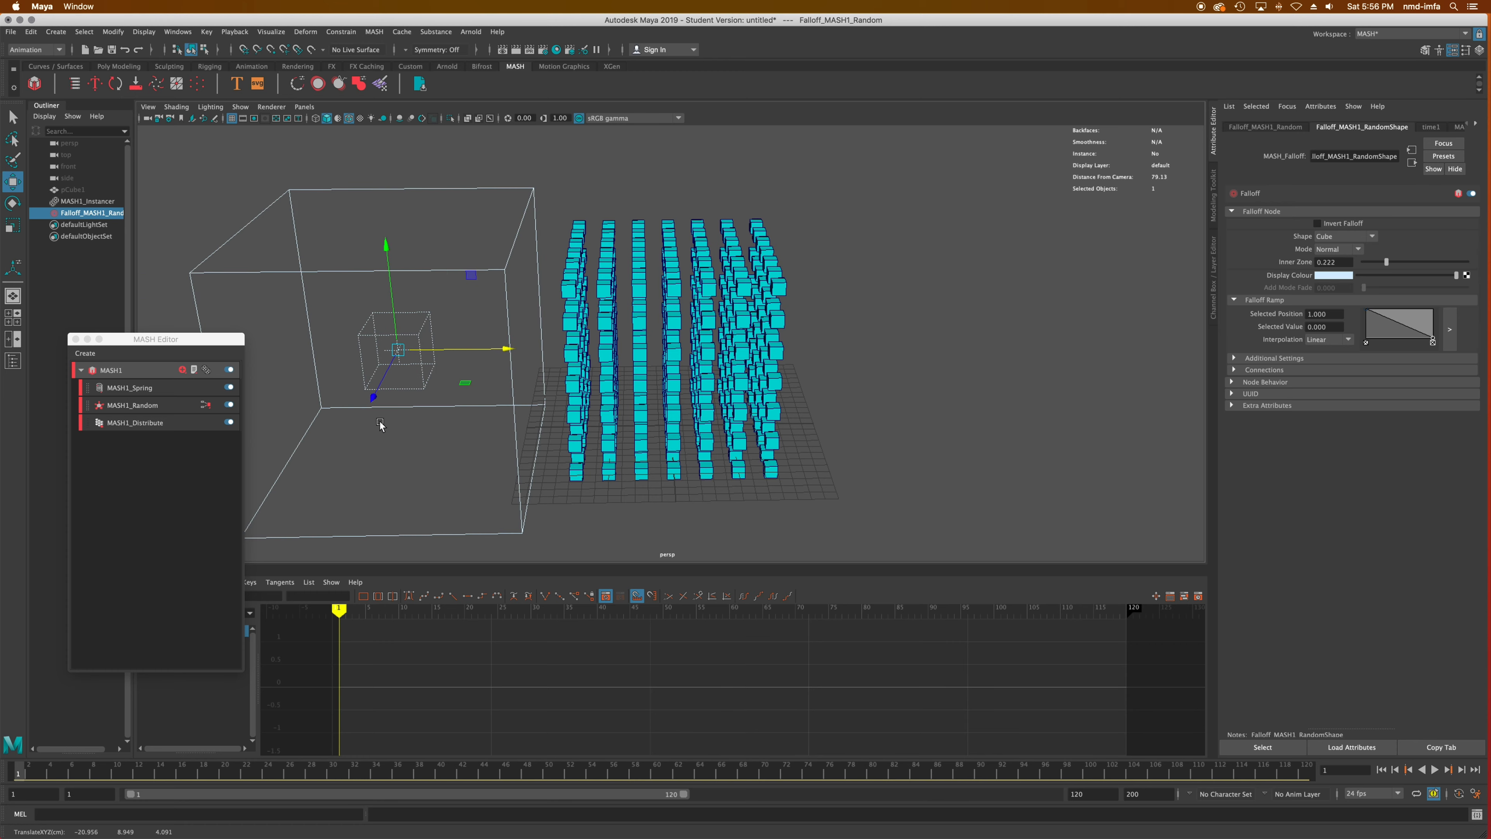
{"action": "left_click_drag", "start_coordinate": [374, 400], "coordinate": [376, 385]}
{"action": "left_click_drag", "start_coordinate": [491, 336], "coordinate": [391, 420]}
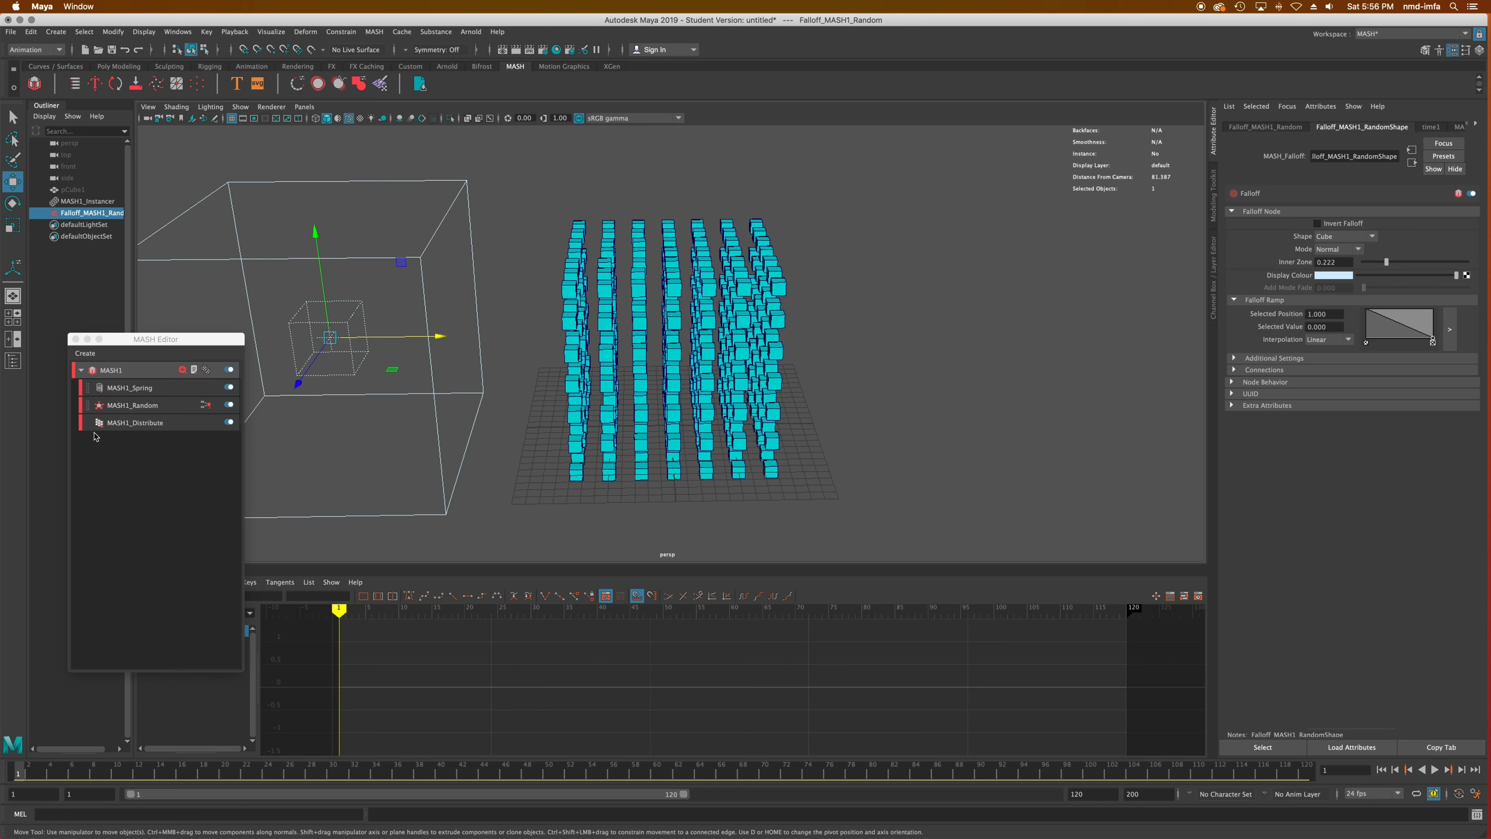
Disable the Spring node, sweep the cube falloff along X for comparison, and re-enable the node.
{"action": "left_click", "coordinate": [178, 341]}
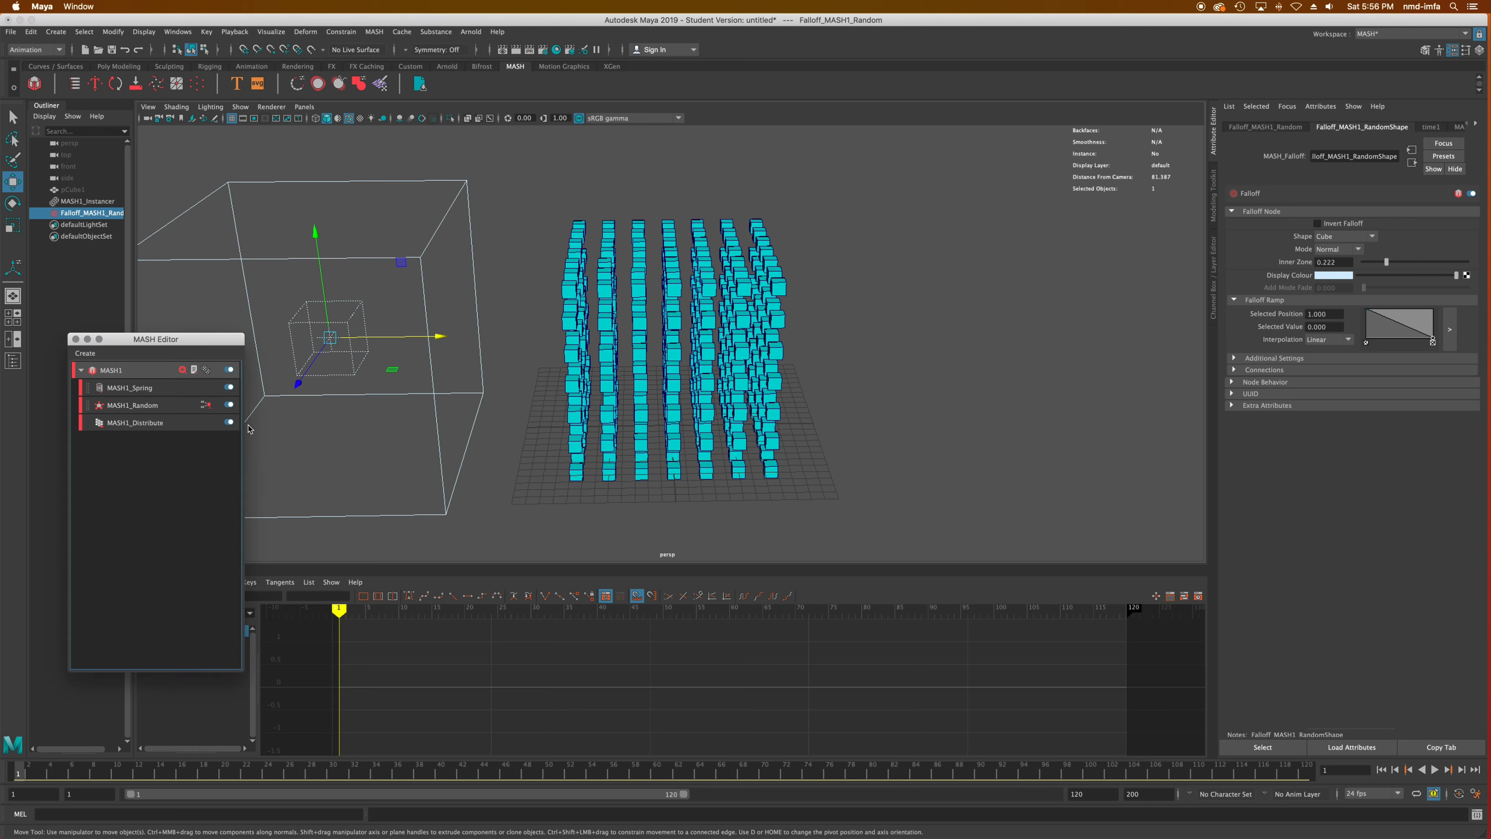
{"action": "left_click", "coordinate": [228, 387]}
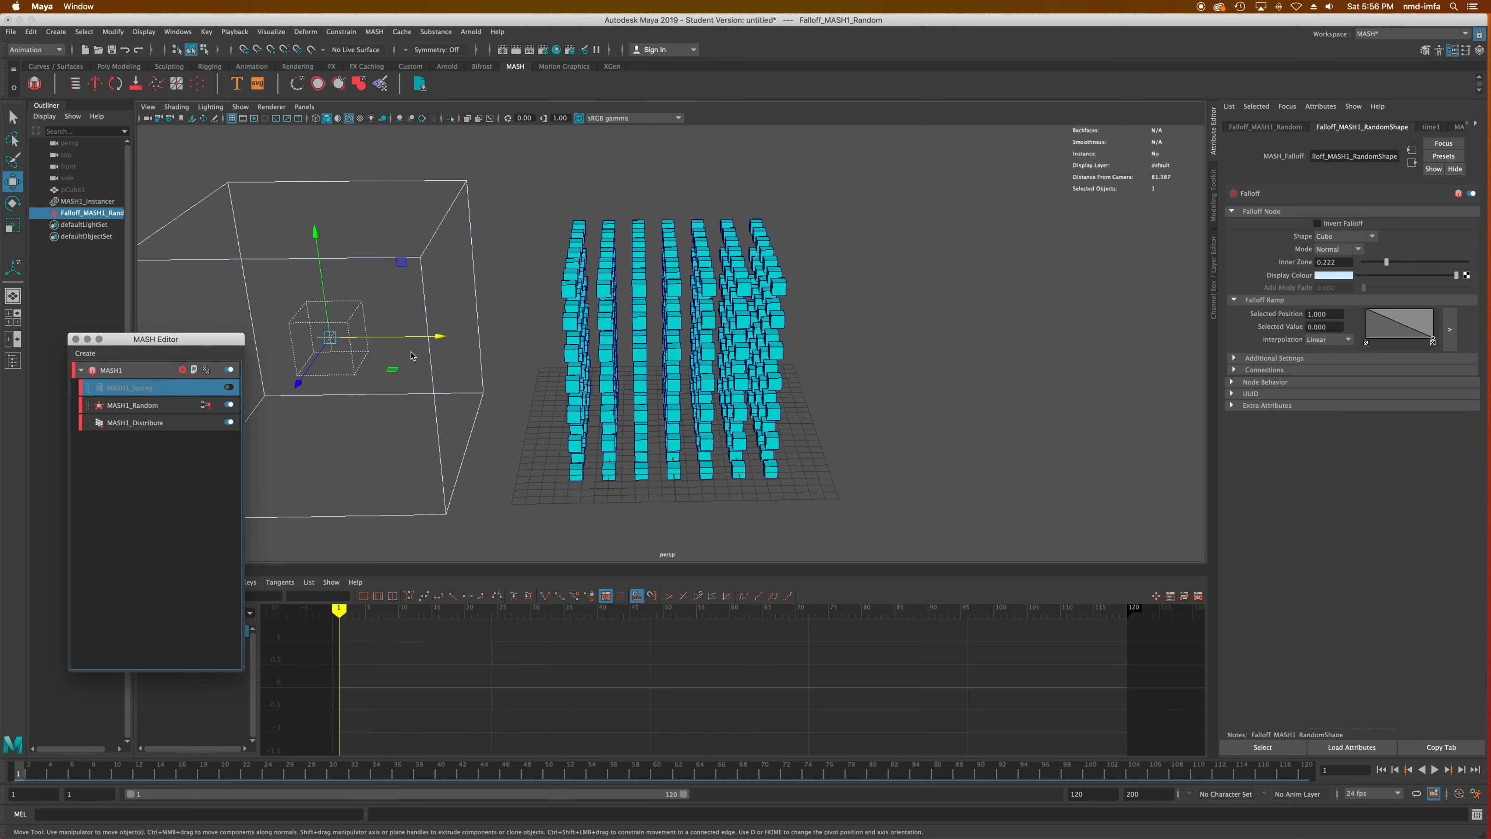
{"action": "left_click_drag", "start_coordinate": [415, 339], "coordinate": [450, 364]}
{"action": "left_click", "coordinate": [229, 387]}
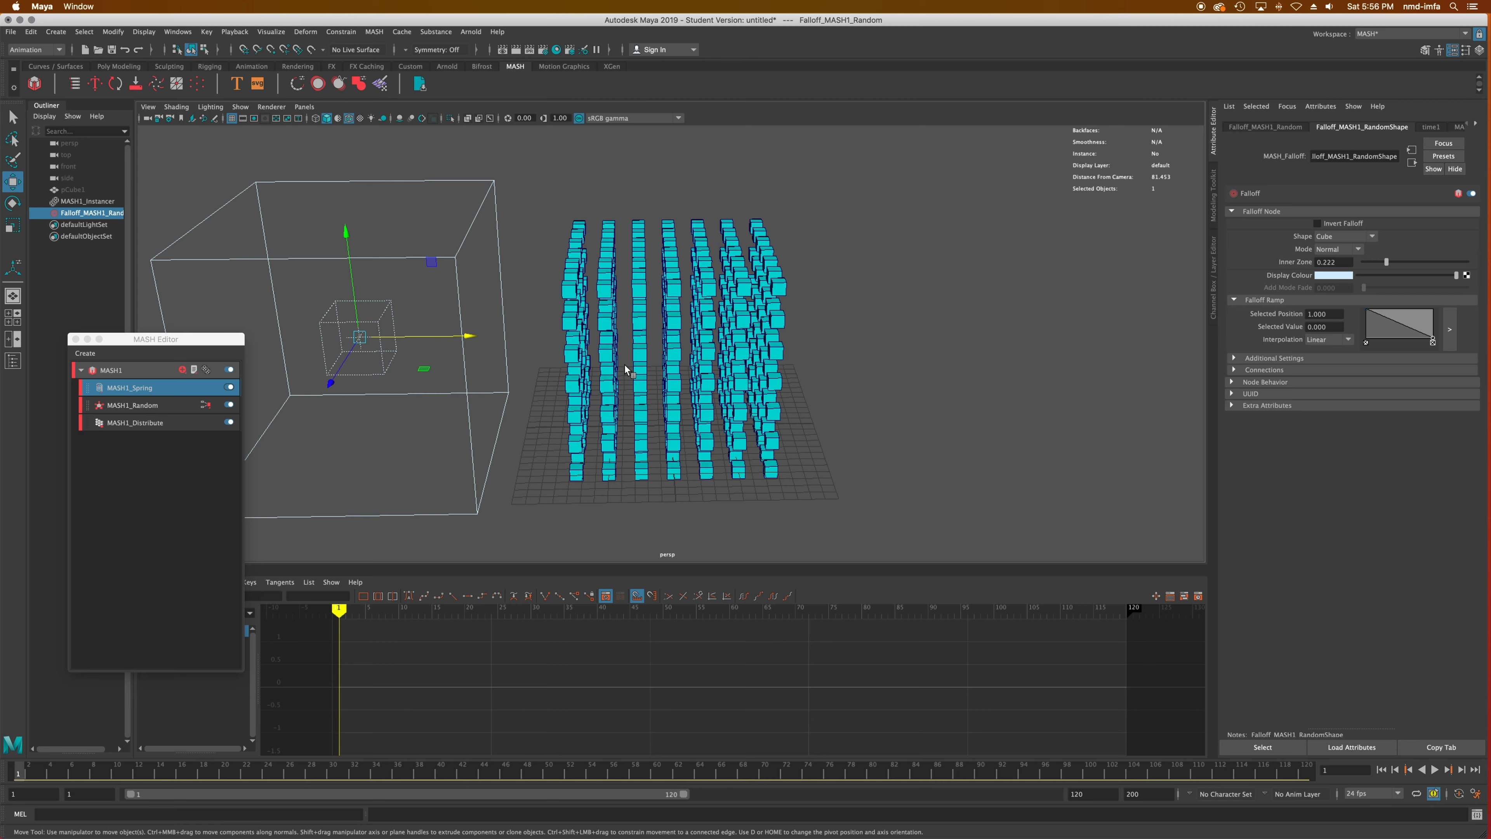
Add a Signal node to the MASH1 network and keep 4D Noise as its signal type.
{"action": "left_click_drag", "start_coordinate": [635, 379], "coordinate": [717, 247], "text": "alt"}
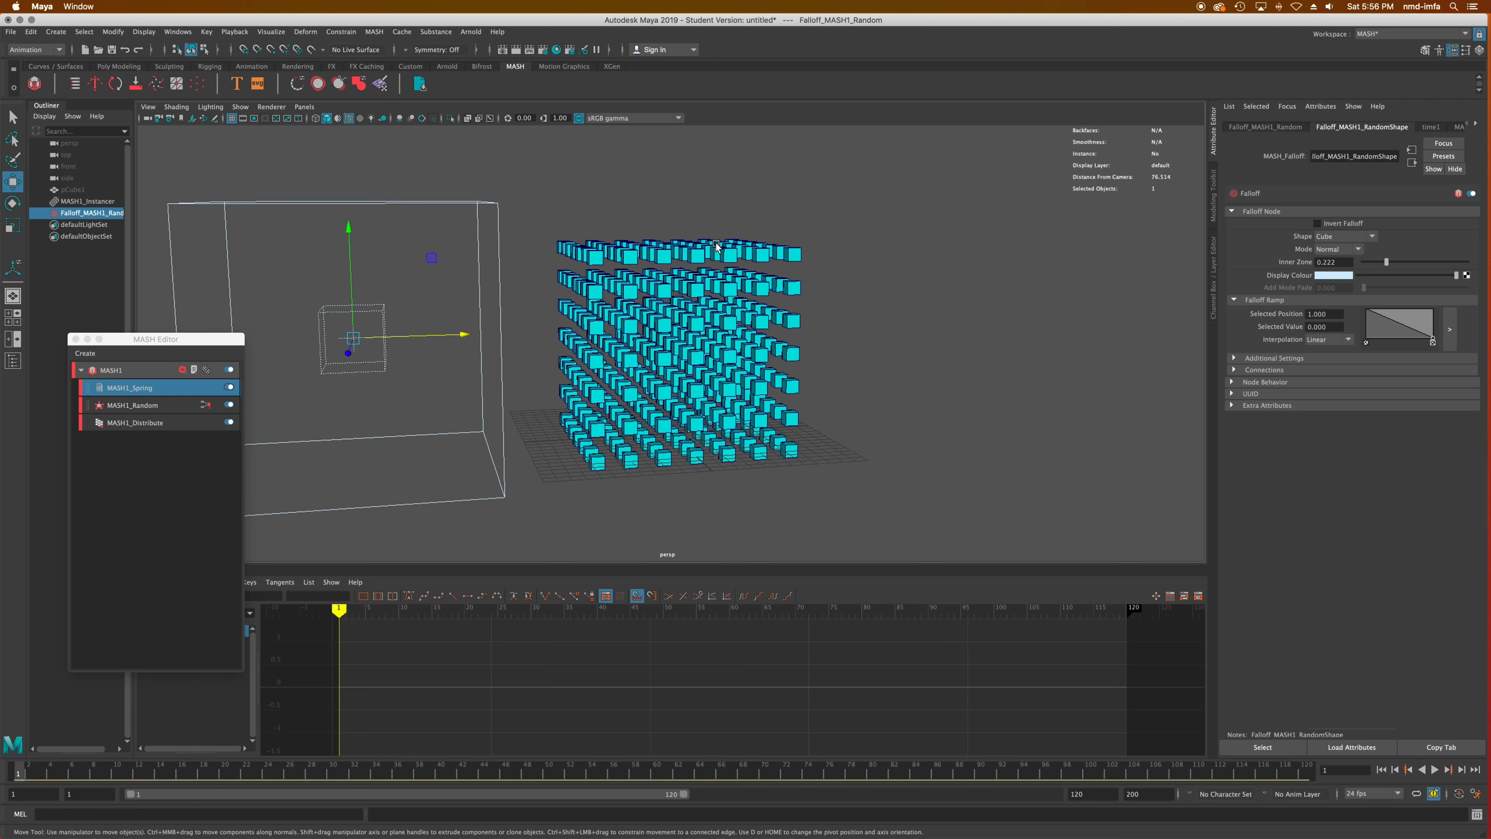
{"action": "left_click", "coordinate": [89, 201]}
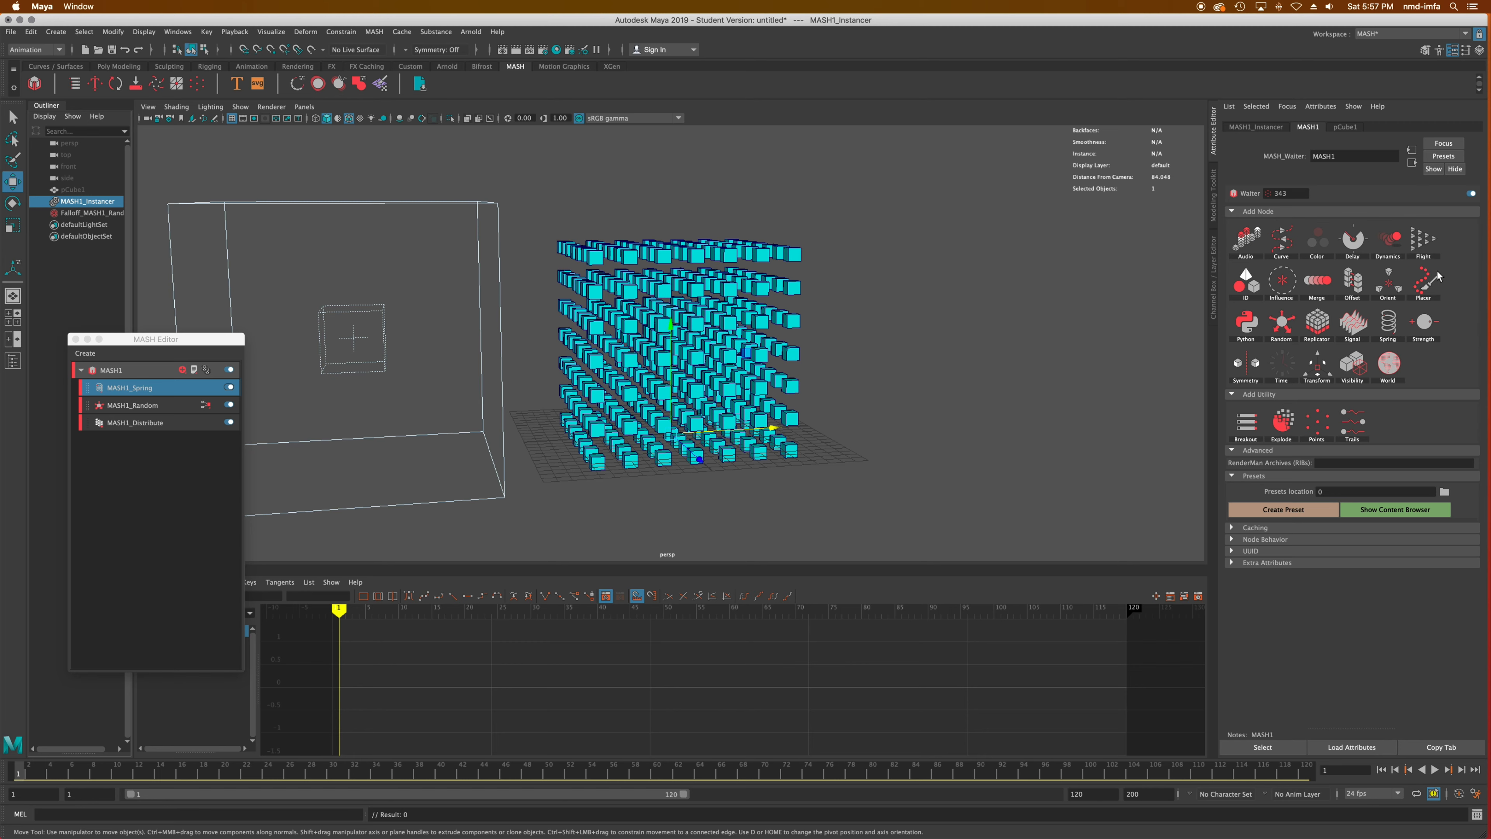
{"action": "left_click", "coordinate": [1364, 324]}
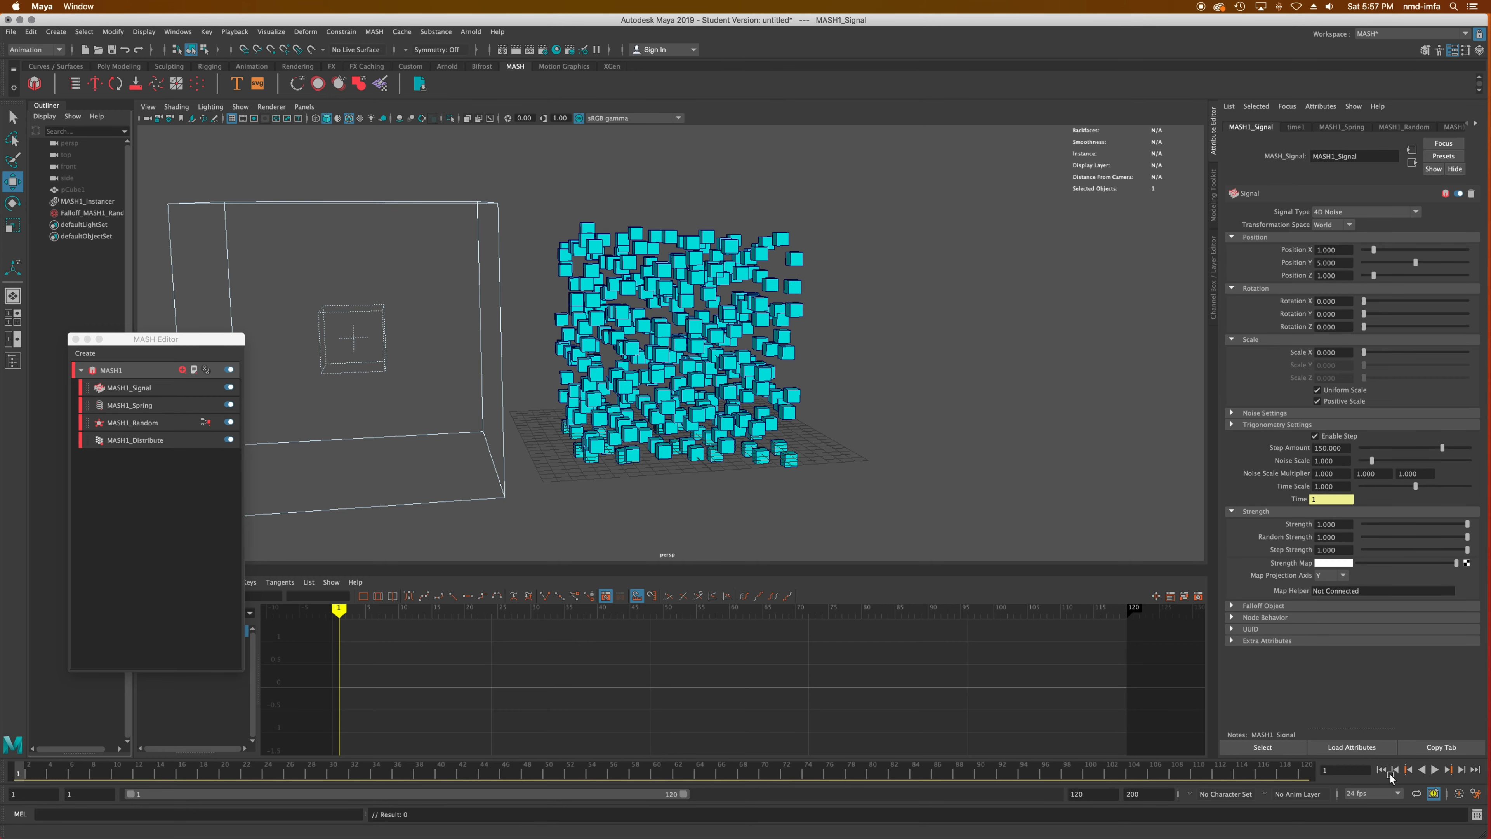
{"action": "left_click", "coordinate": [1343, 212]}
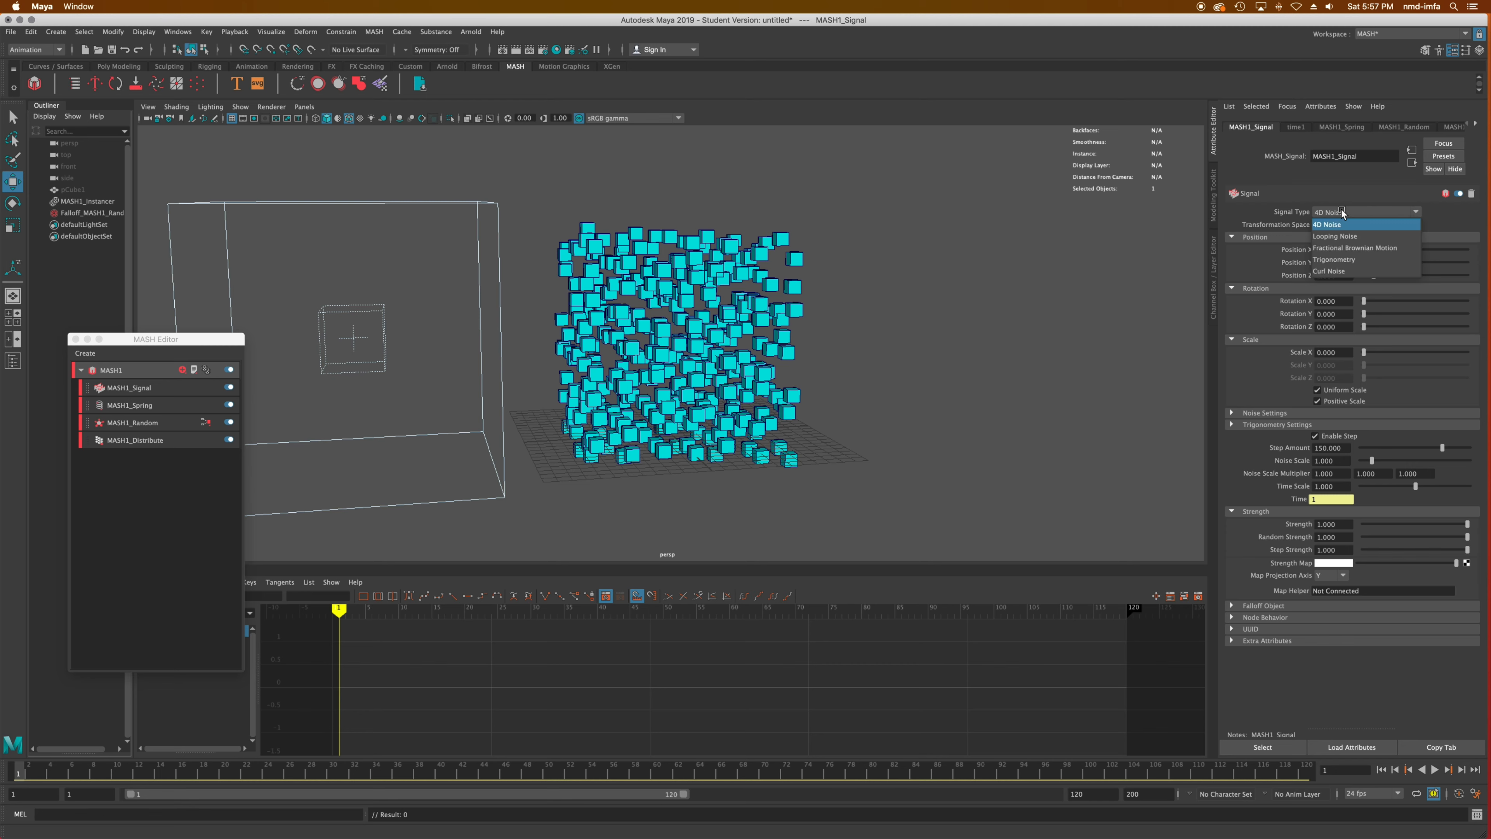
{"action": "left_click", "coordinate": [1321, 192]}
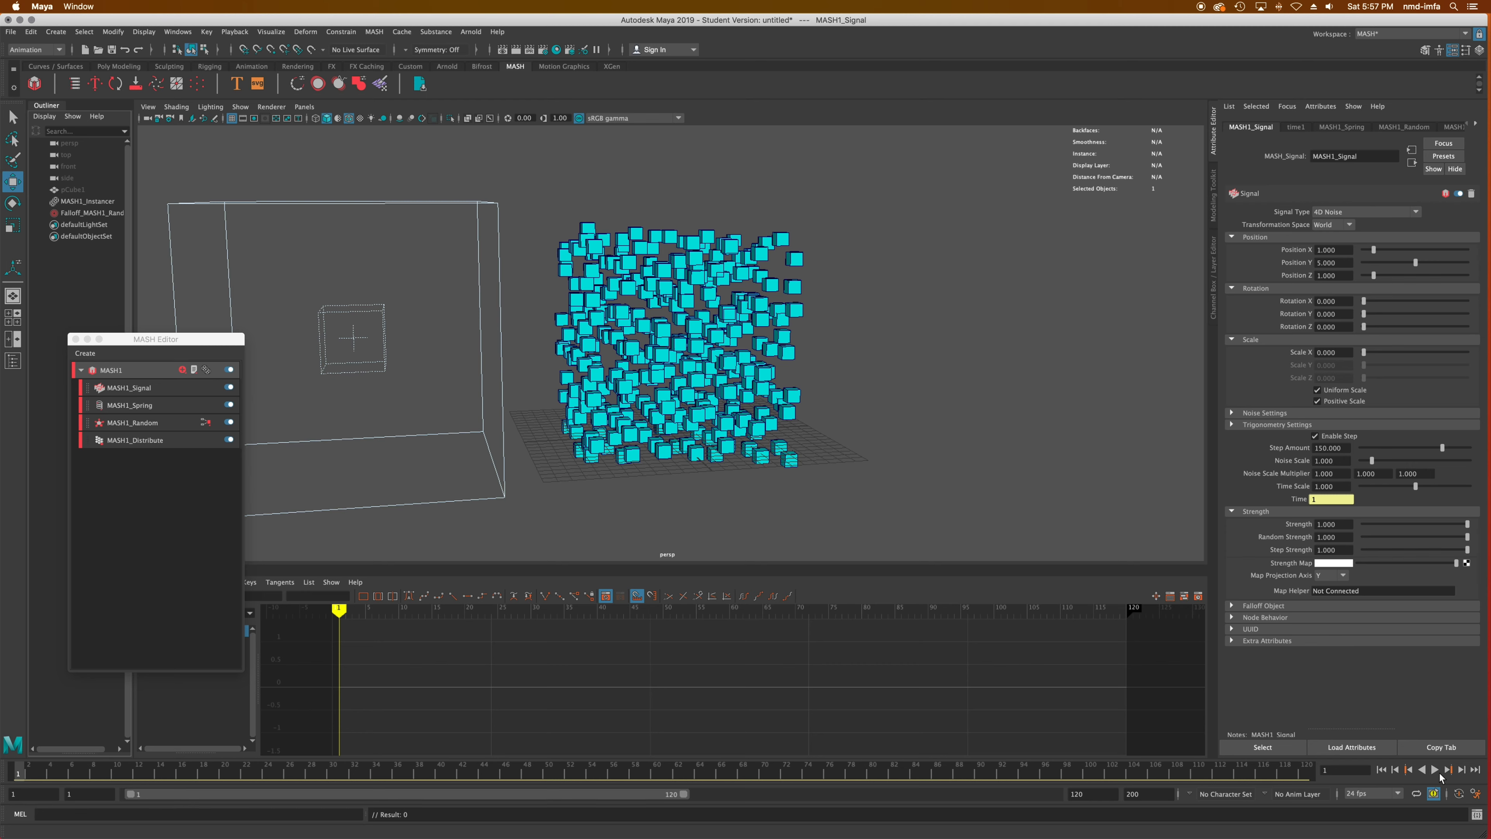
Preview the Signal animation, stop playback, and set the playback end frame to 200.
{"action": "left_click", "coordinate": [1436, 770]}
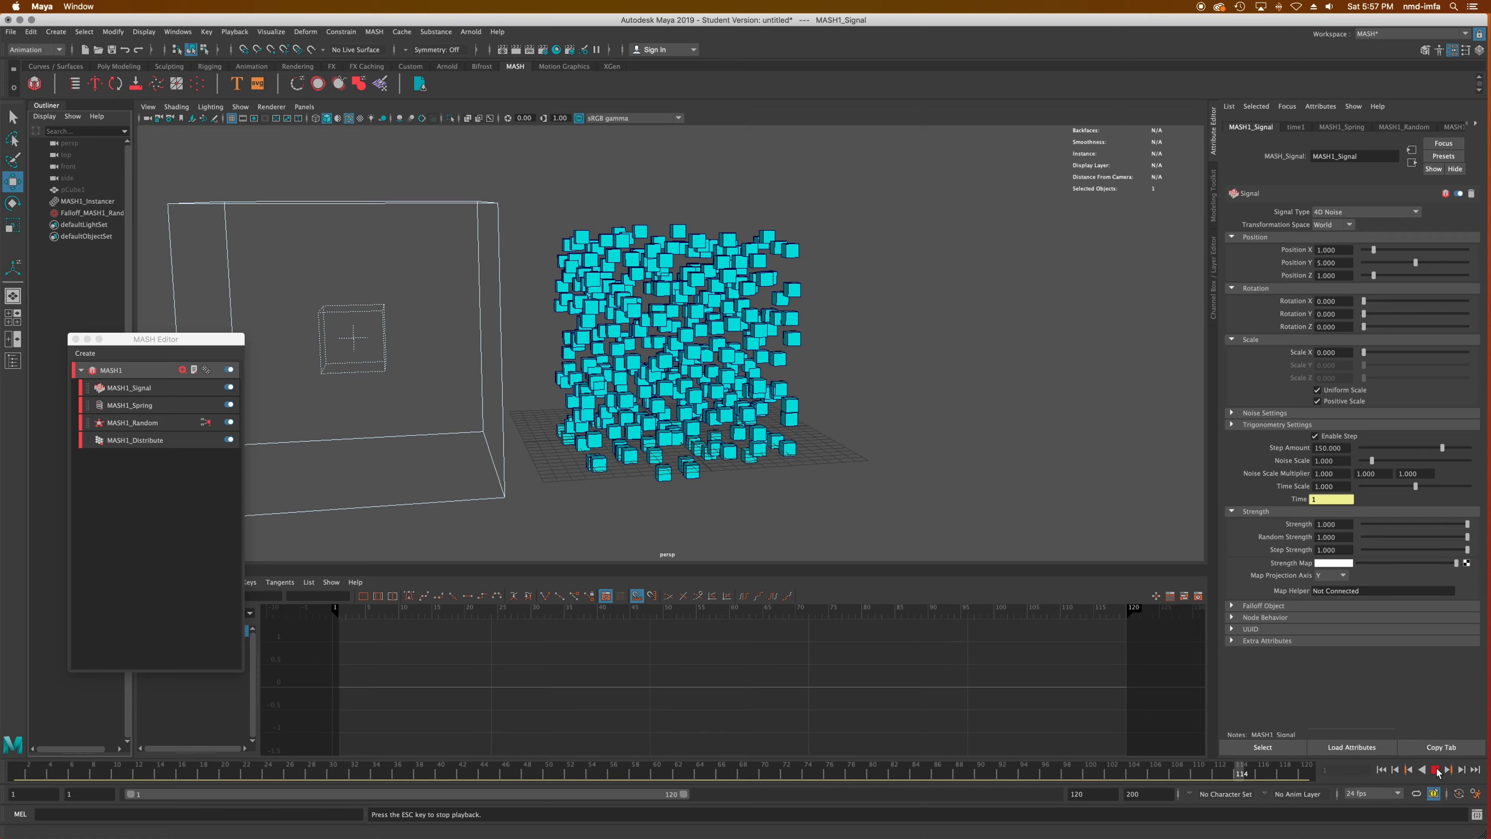
{"action": "left_click_drag", "start_coordinate": [1014, 500], "coordinate": [858, 405], "text": "alt"}
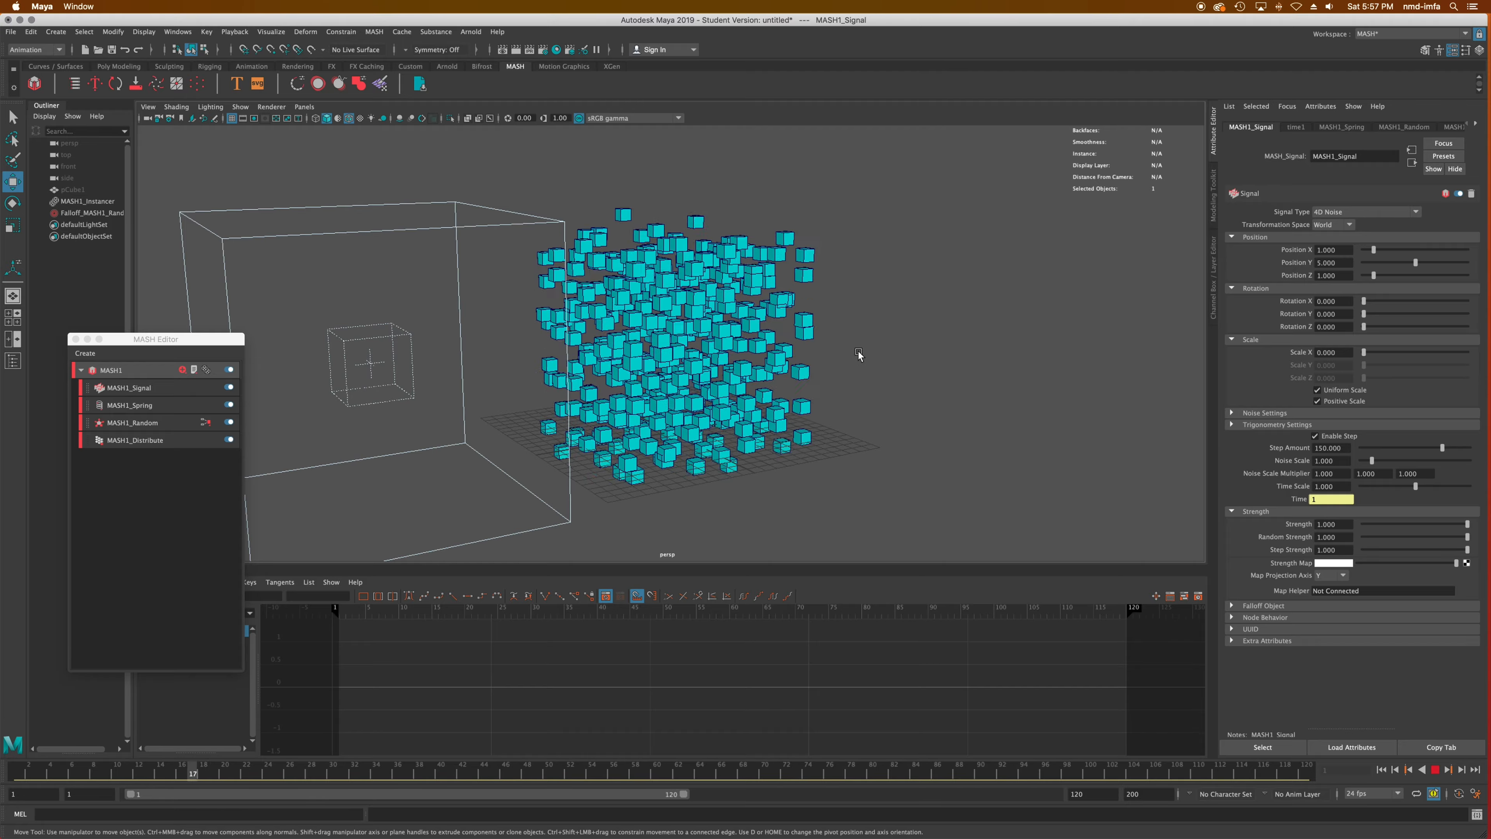
{"action": "left_click", "coordinate": [1436, 769]}
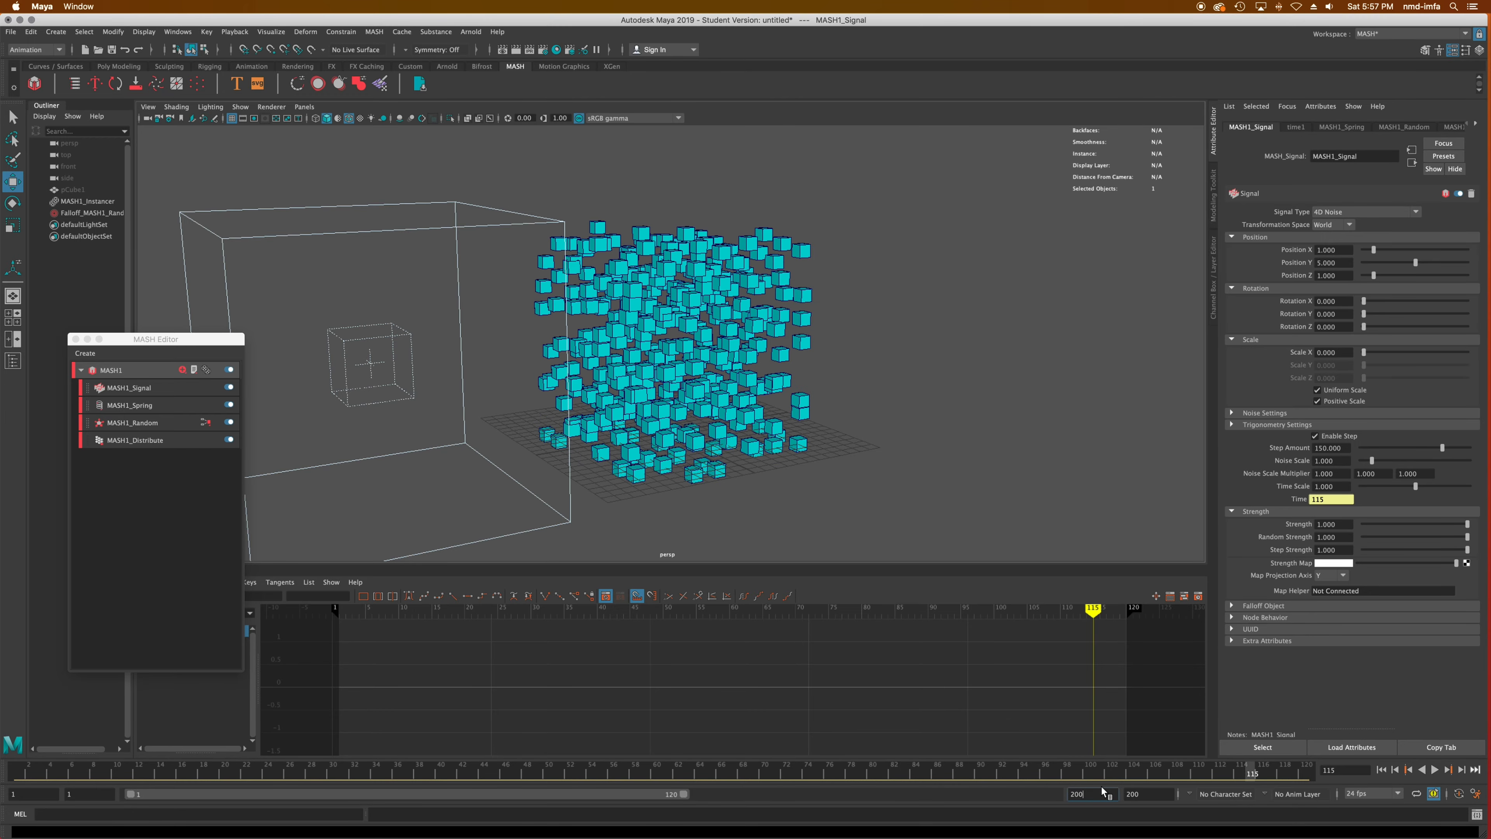
{"action": "key", "text": "Return"}
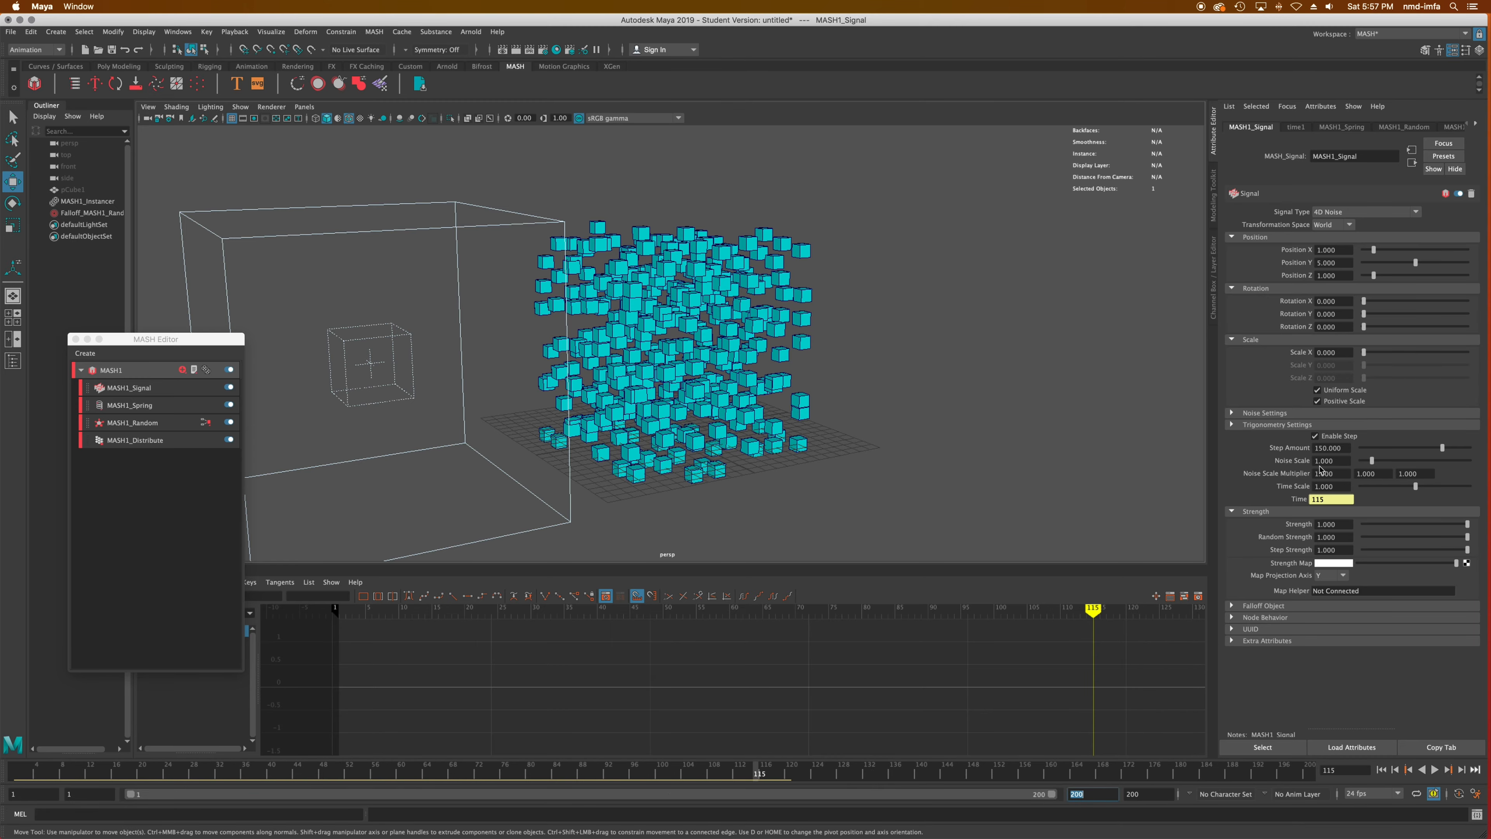
Restart playback and adjust the Signal node's Position to X 1.364, Y 3.239 and Z 1.307.
{"action": "left_click", "coordinate": [1435, 770]}
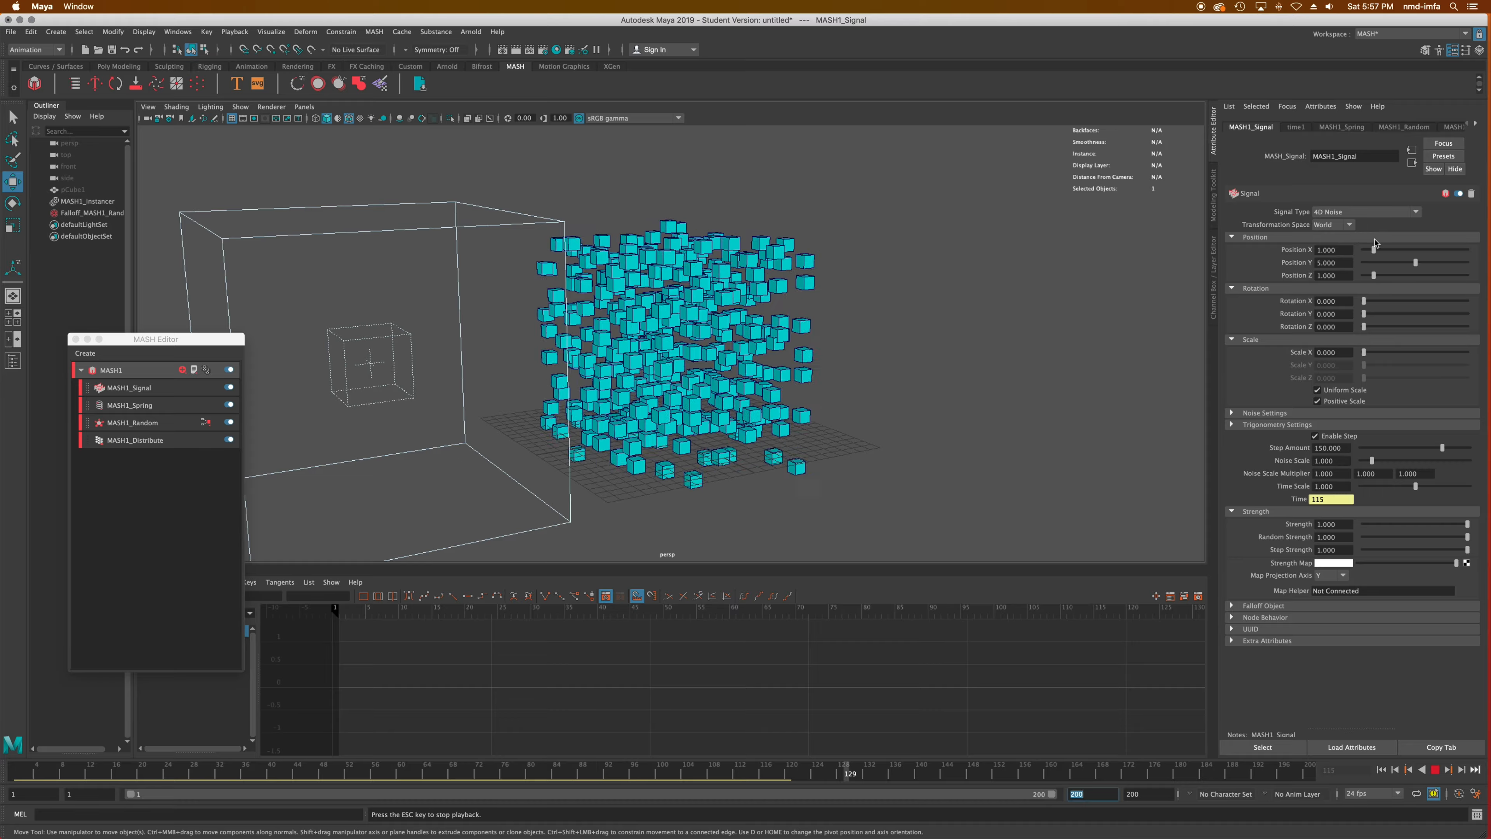
{"action": "left_click_drag", "start_coordinate": [1374, 249], "coordinate": [1407, 355]}
{"action": "mouse_move", "coordinate": [817, 342]}
{"action": "left_mouse_down", "text": "alt"}
{"action": "mouse_move", "coordinate": [905, 339]}
{"action": "mouse_move", "coordinate": [777, 351]}
{"action": "mouse_move", "coordinate": [698, 381]}
{"action": "mouse_move", "coordinate": [830, 362]}
{"action": "mouse_move", "coordinate": [778, 352]}
{"action": "mouse_move", "coordinate": [815, 363]}
{"action": "left_mouse_up", "text": "alt"}
{"action": "left_click_drag", "start_coordinate": [1405, 354], "coordinate": [1377, 276]}
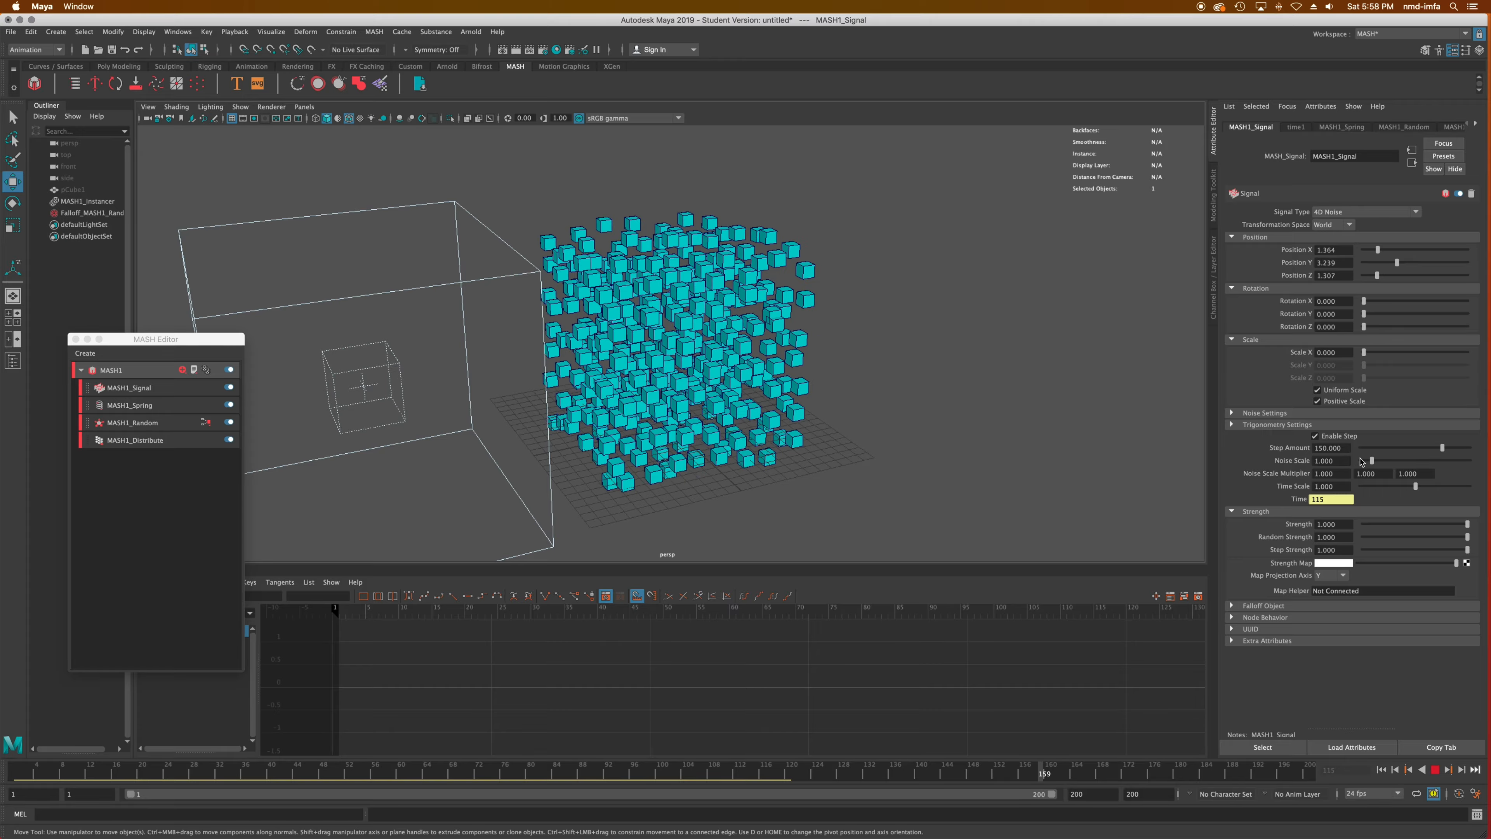
Set the Signal node's Step Amount to 52.174, Noise Scale to 0.163 and Time Scale to 0.500.
{"action": "left_click_drag", "start_coordinate": [1410, 446], "coordinate": [1364, 462]}
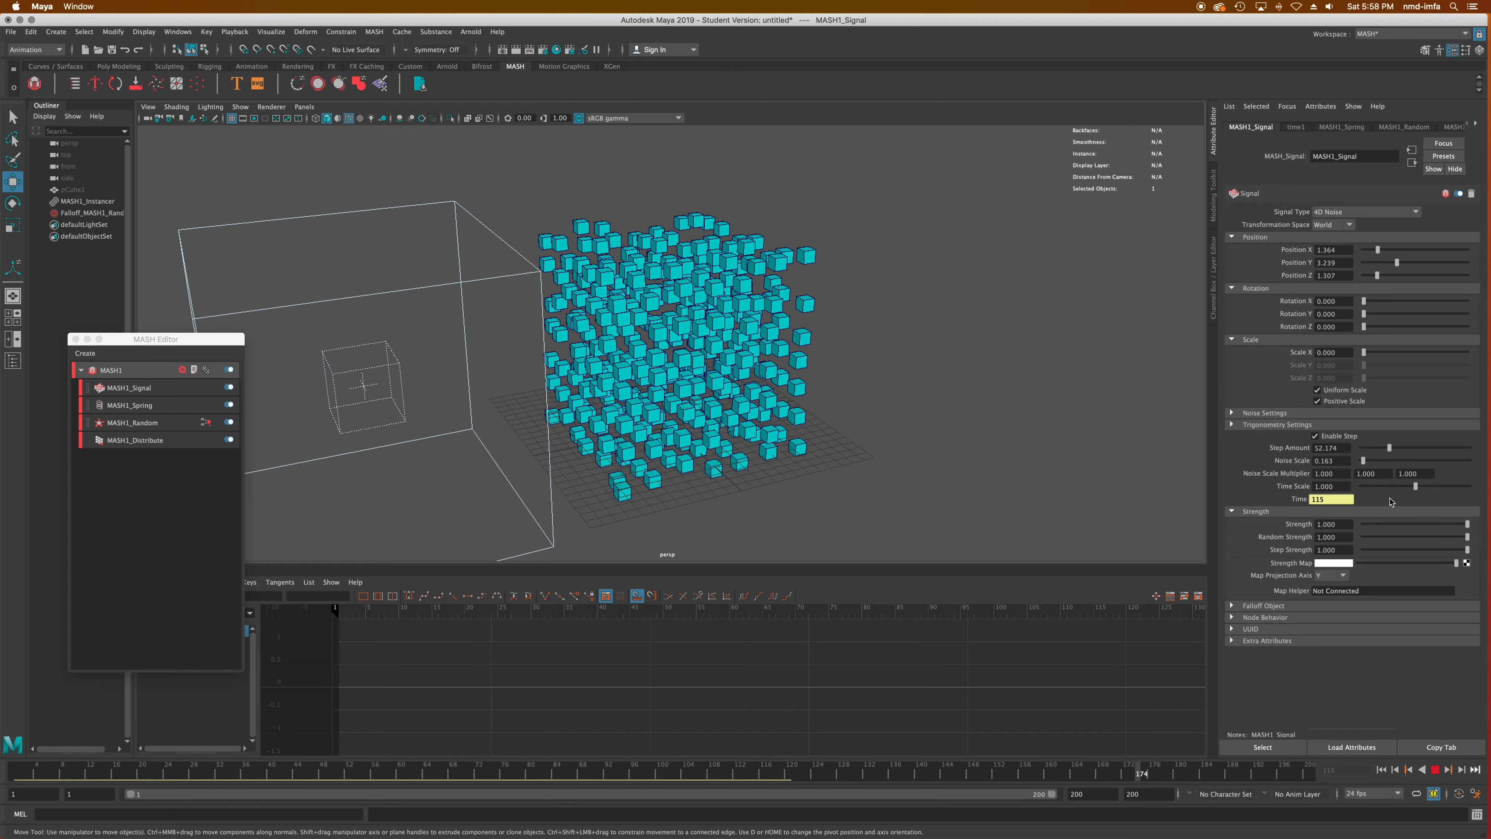
{"action": "left_click", "coordinate": [1383, 487]}
{"action": "left_click_drag", "start_coordinate": [1383, 486], "coordinate": [1364, 488]}
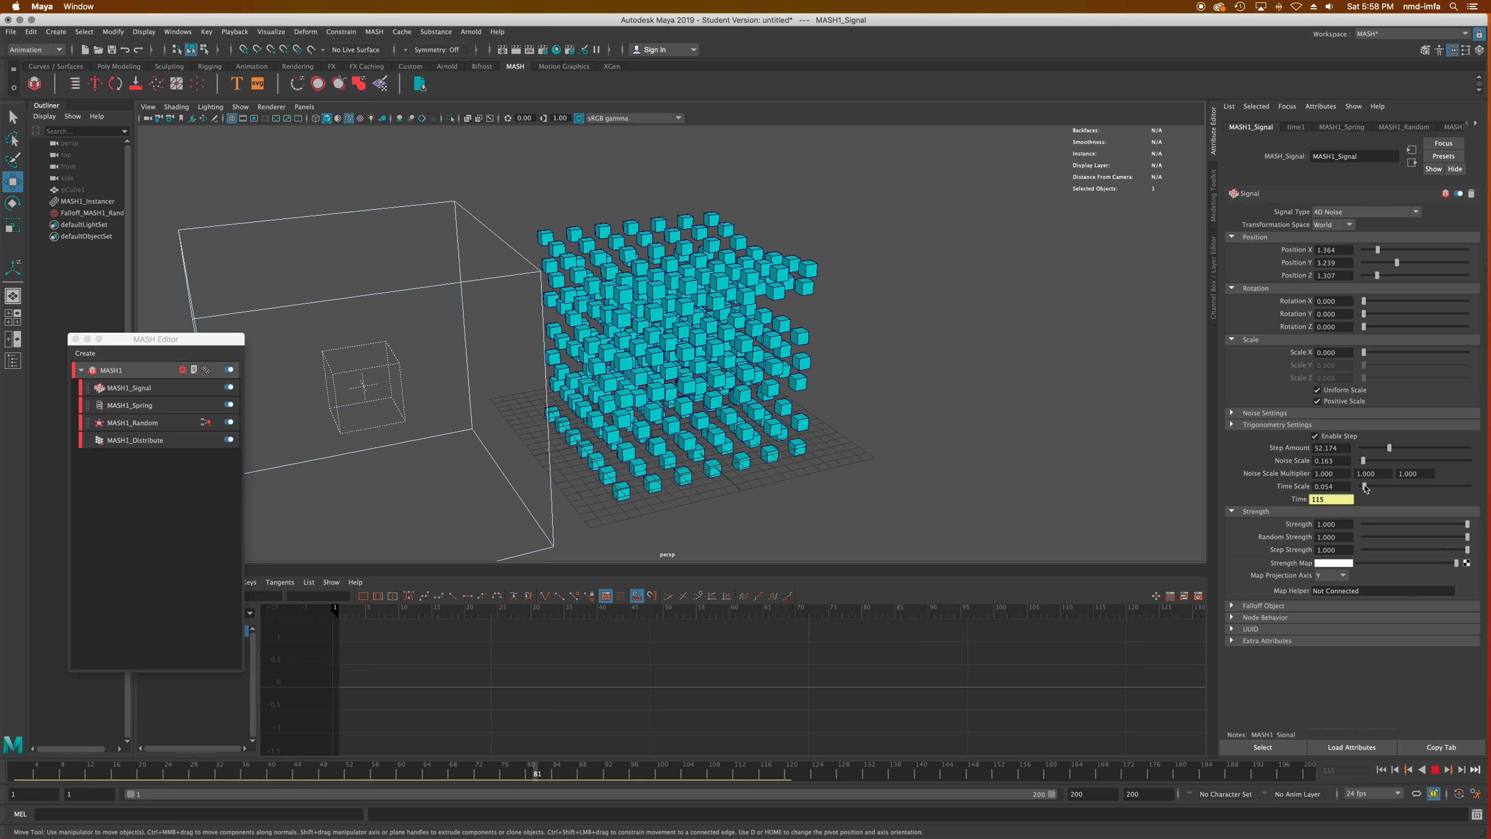
{"action": "left_click_drag", "start_coordinate": [1364, 487], "coordinate": [1373, 490]}
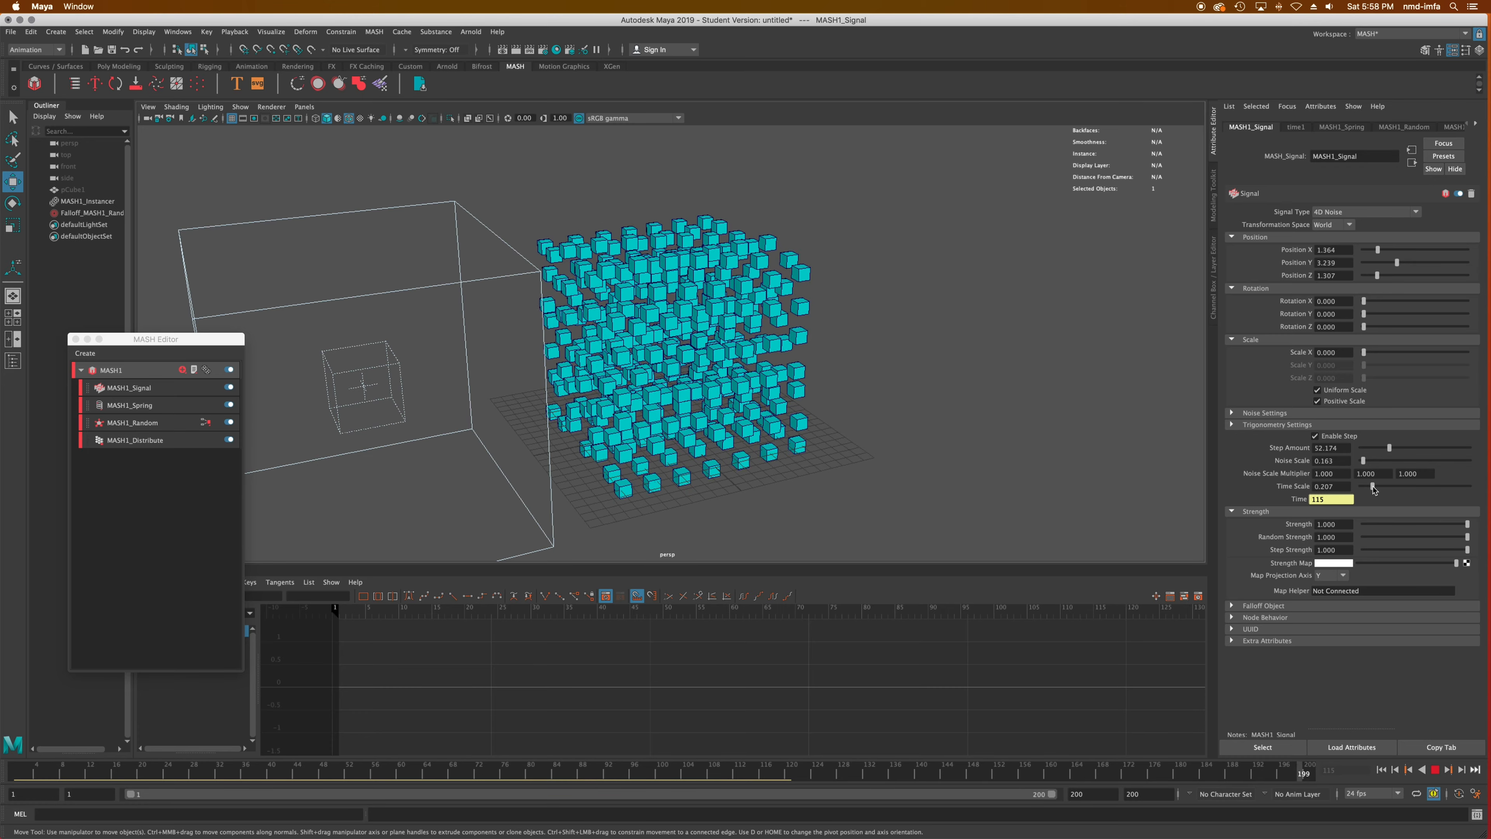
{"action": "left_click_drag", "start_coordinate": [1377, 490], "coordinate": [1387, 491]}
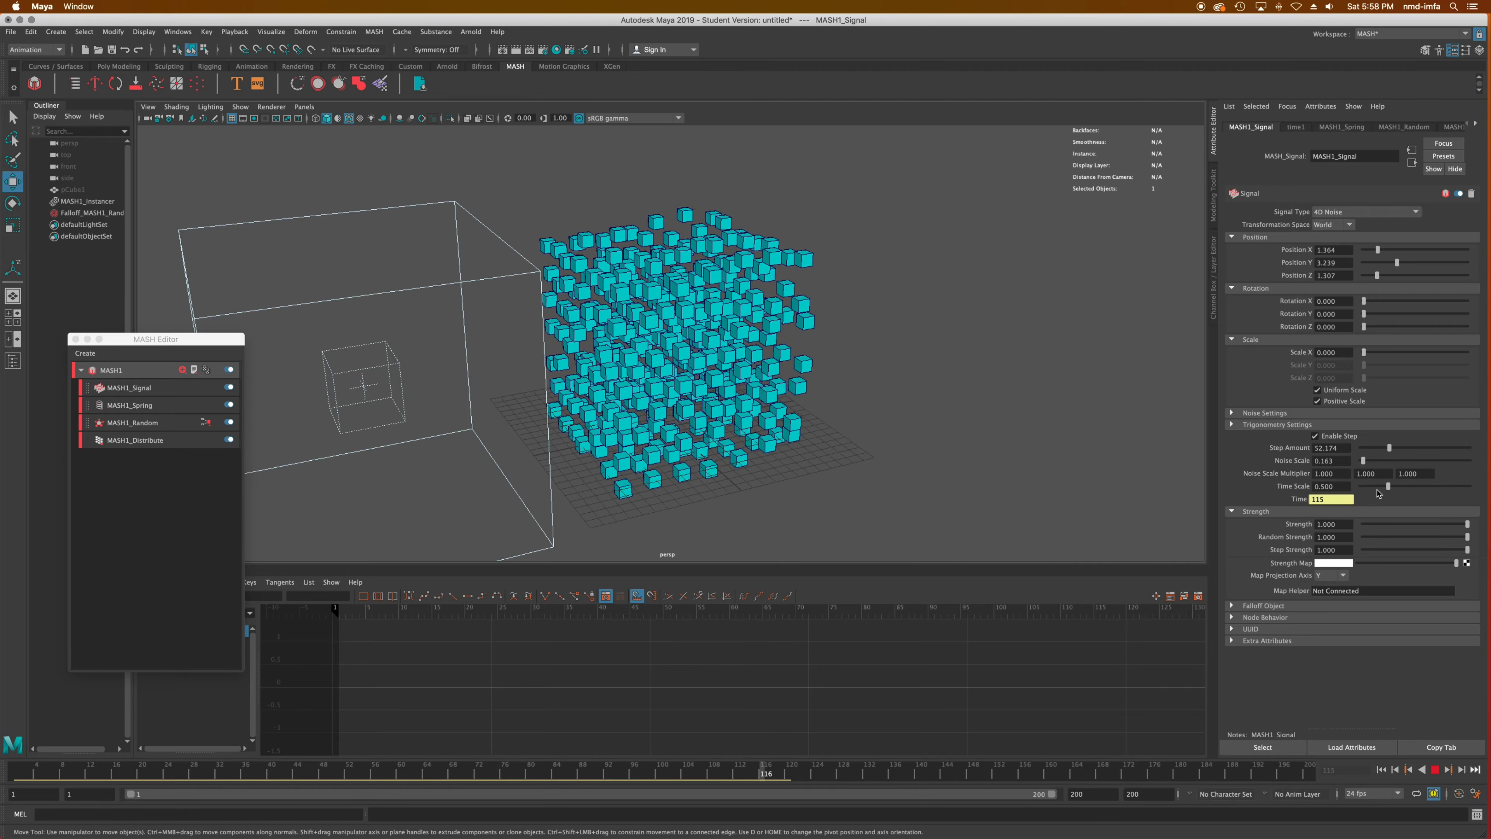
Extend the playback end frame to 1000 while the animation keeps playing.
{"action": "double_click", "coordinate": [1106, 794]}
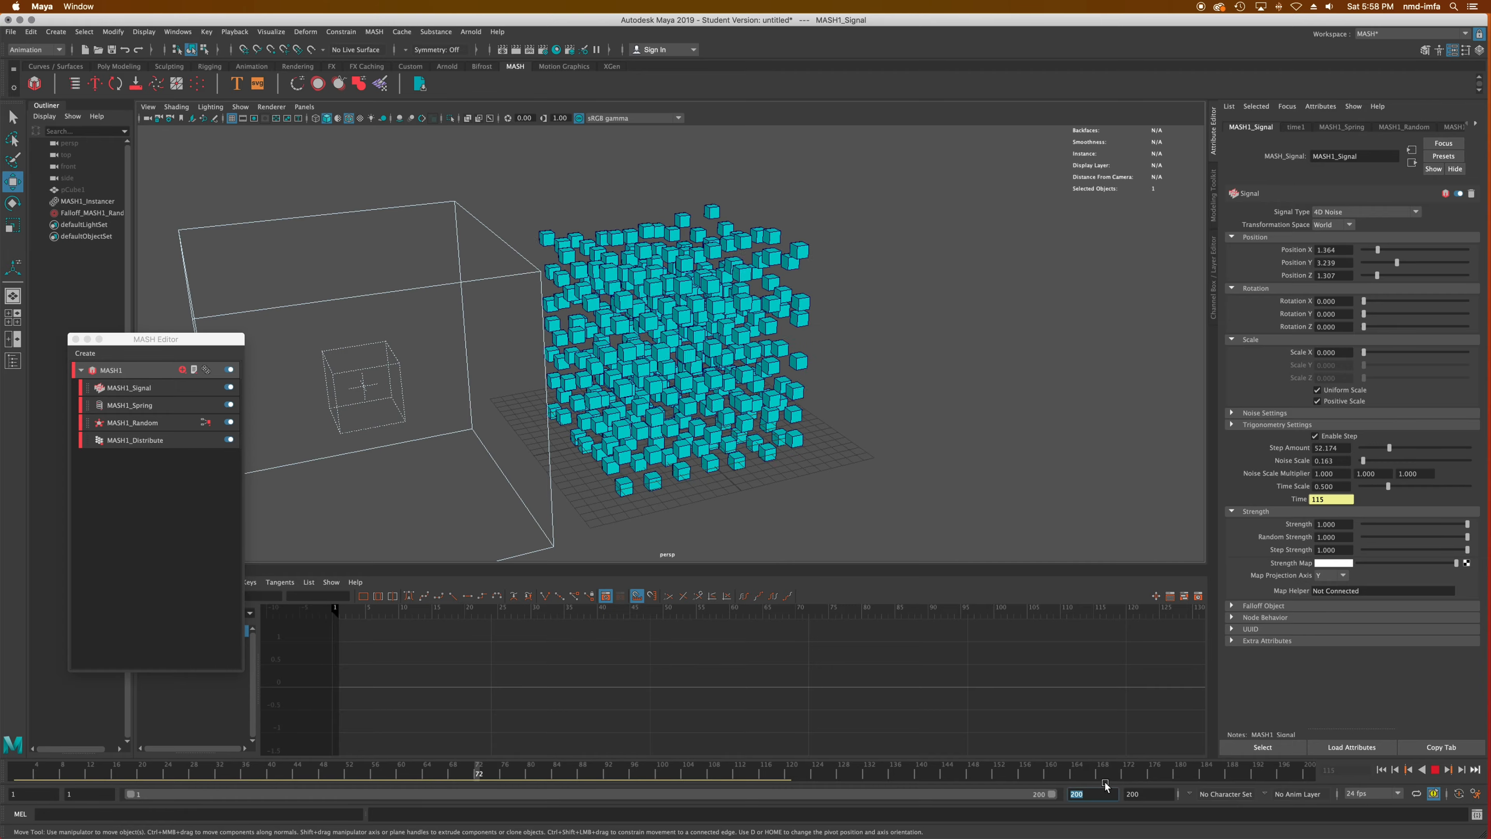
{"action": "type", "text": "1000"}
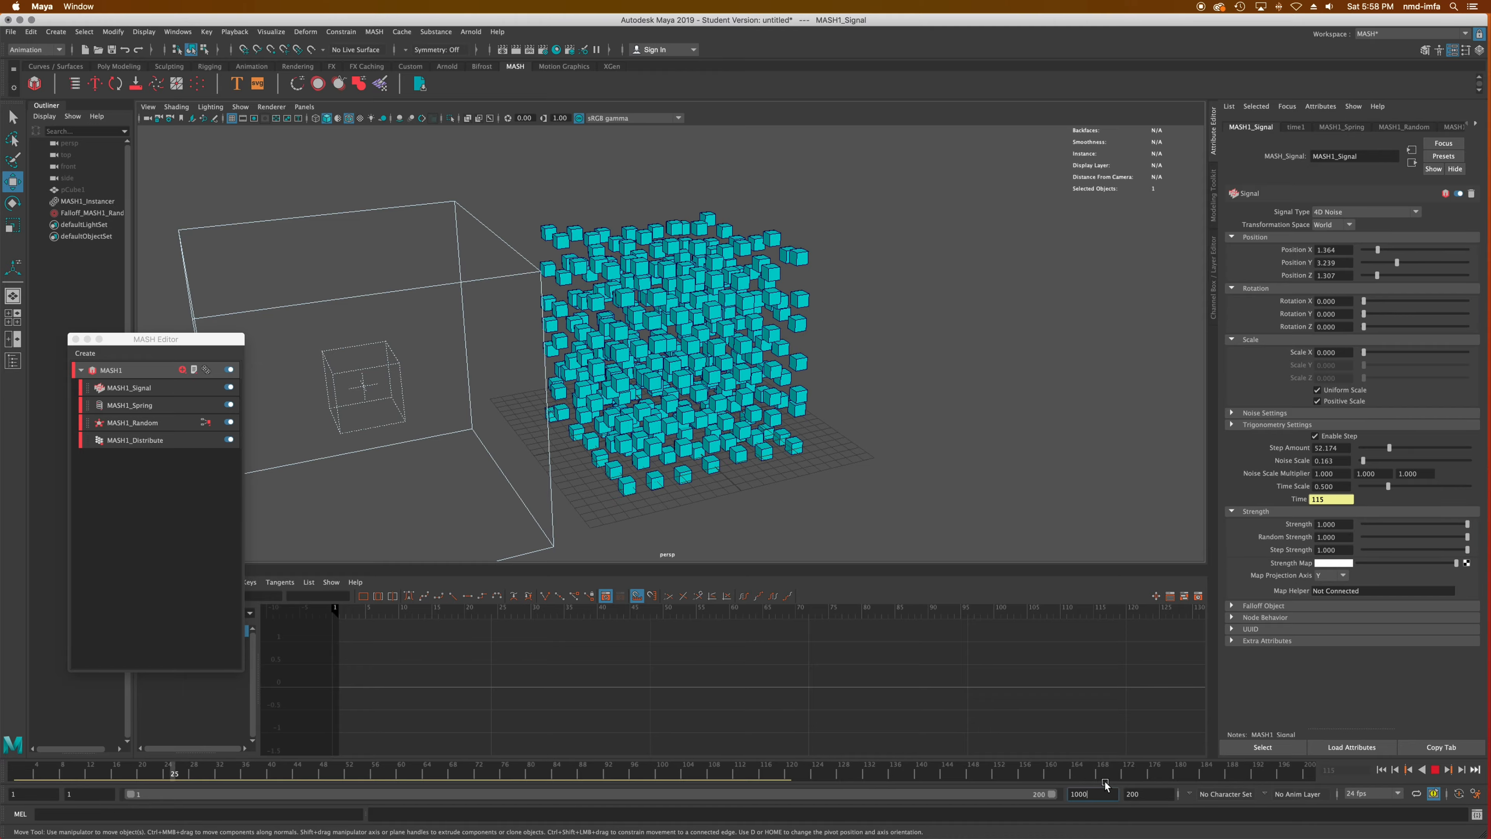
{"action": "key", "text": "Return"}
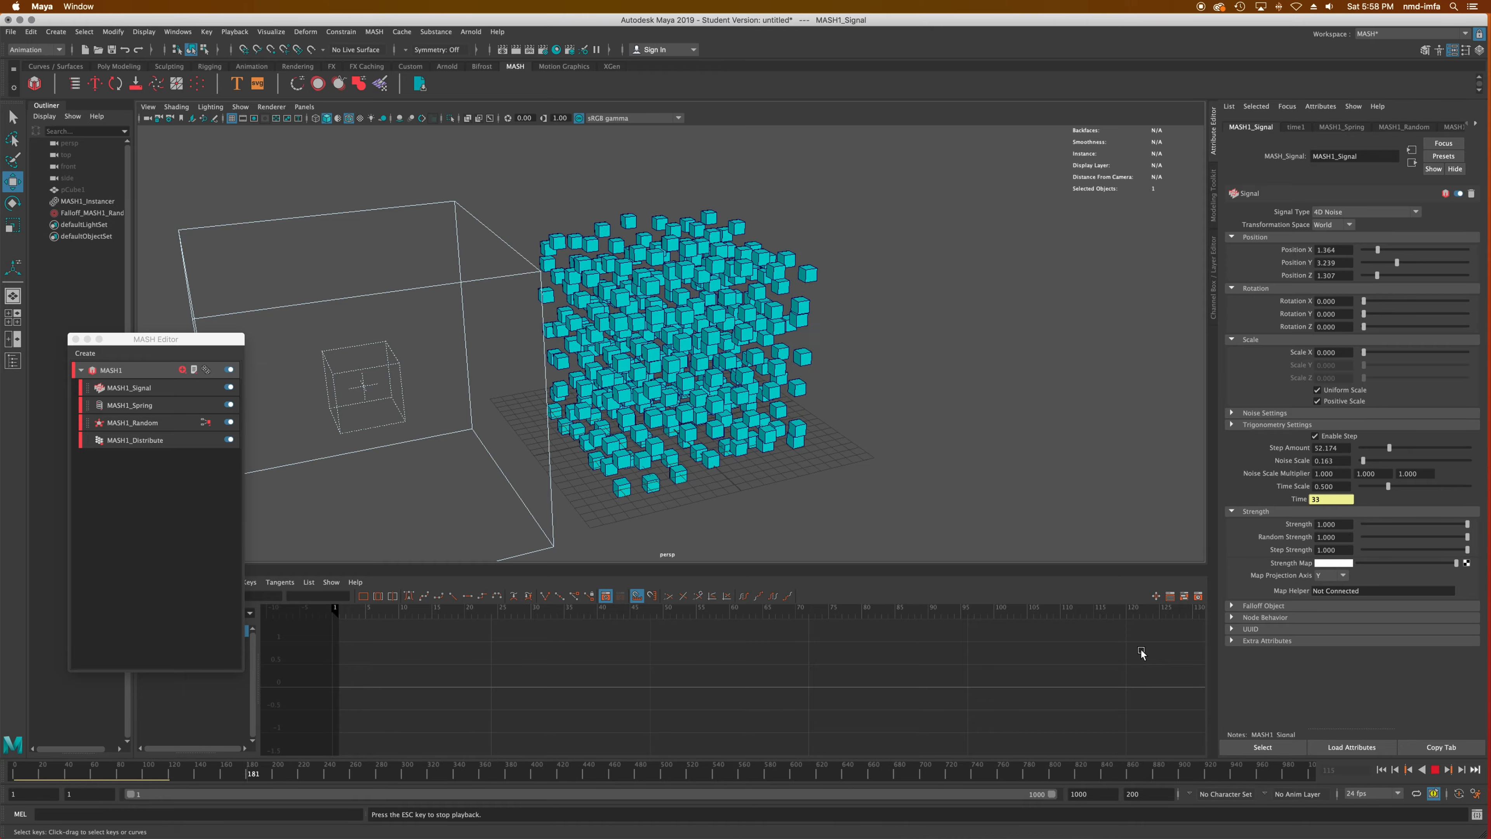
Try a Signal strength of 0.170, and restore the strength to 1.000.
{"action": "left_click_drag", "start_coordinate": [833, 417], "coordinate": [737, 404], "text": "alt"}
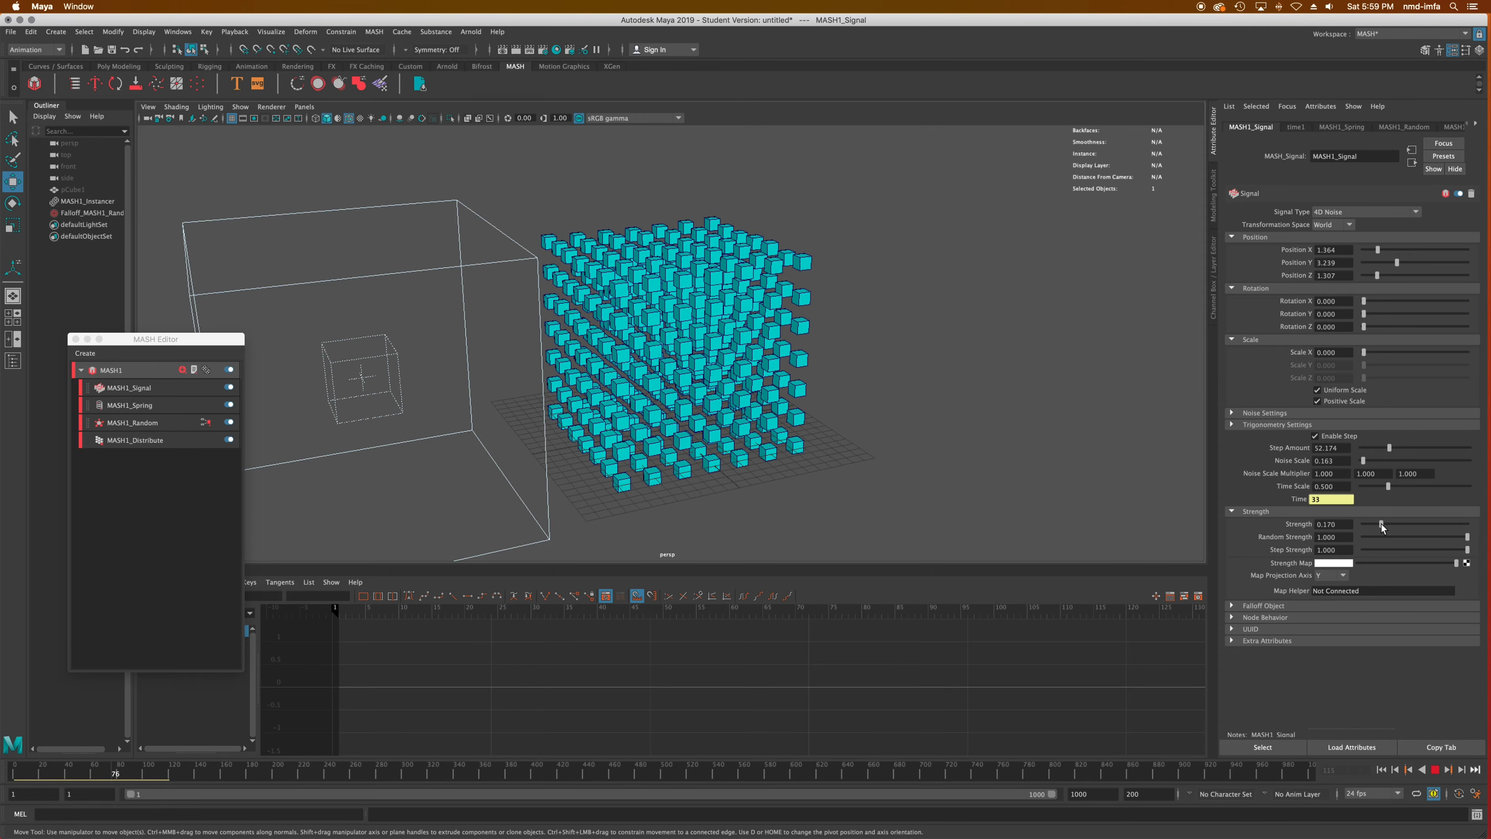
{"action": "left_click_drag", "start_coordinate": [1380, 523], "coordinate": [1467, 555]}
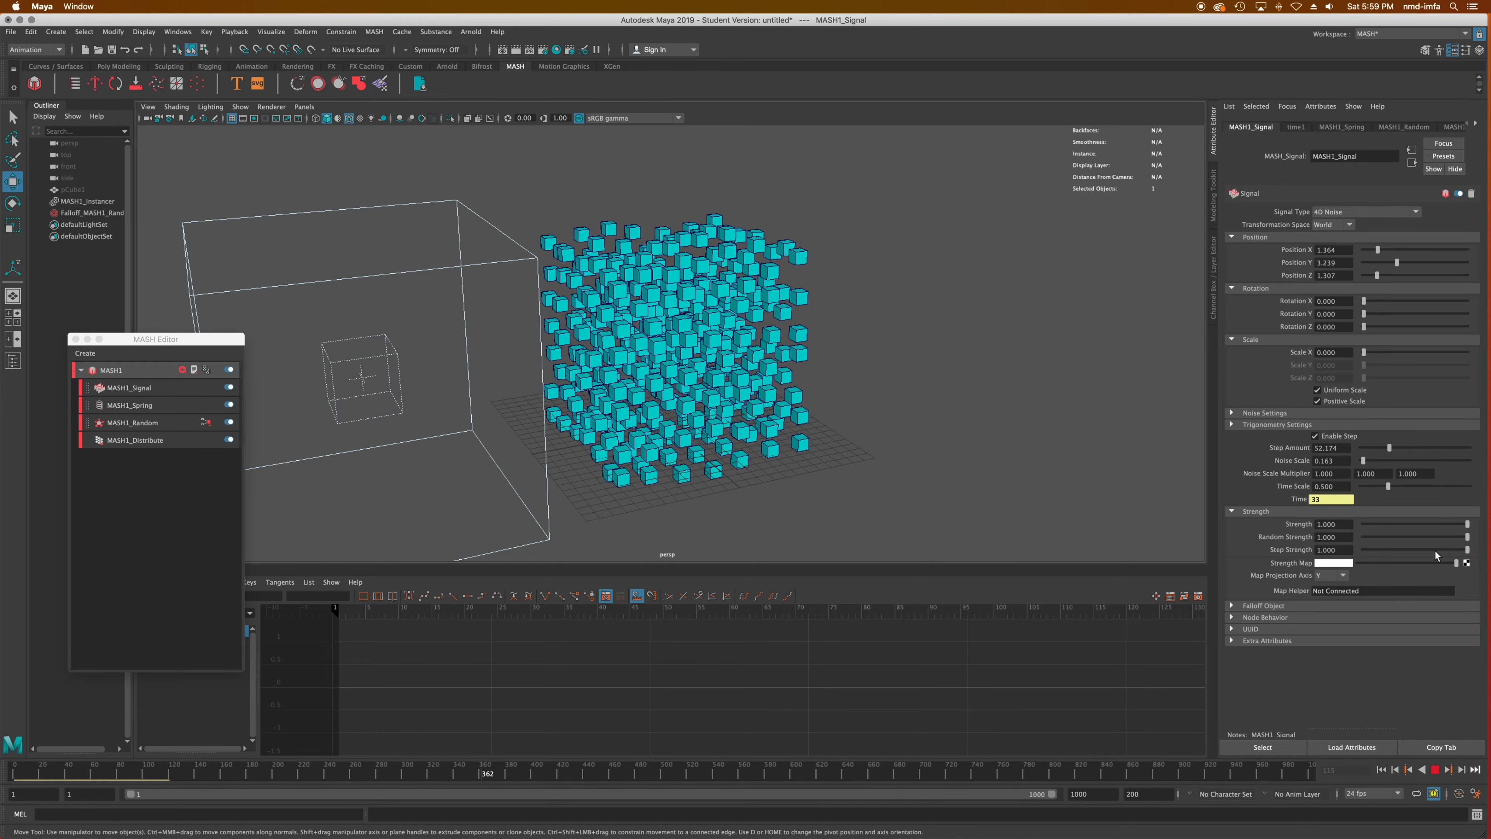
Turn off stepping in the Signal node's trigonometry settings and examine the moving grid from several angles.
{"action": "left_click", "coordinate": [1316, 436]}
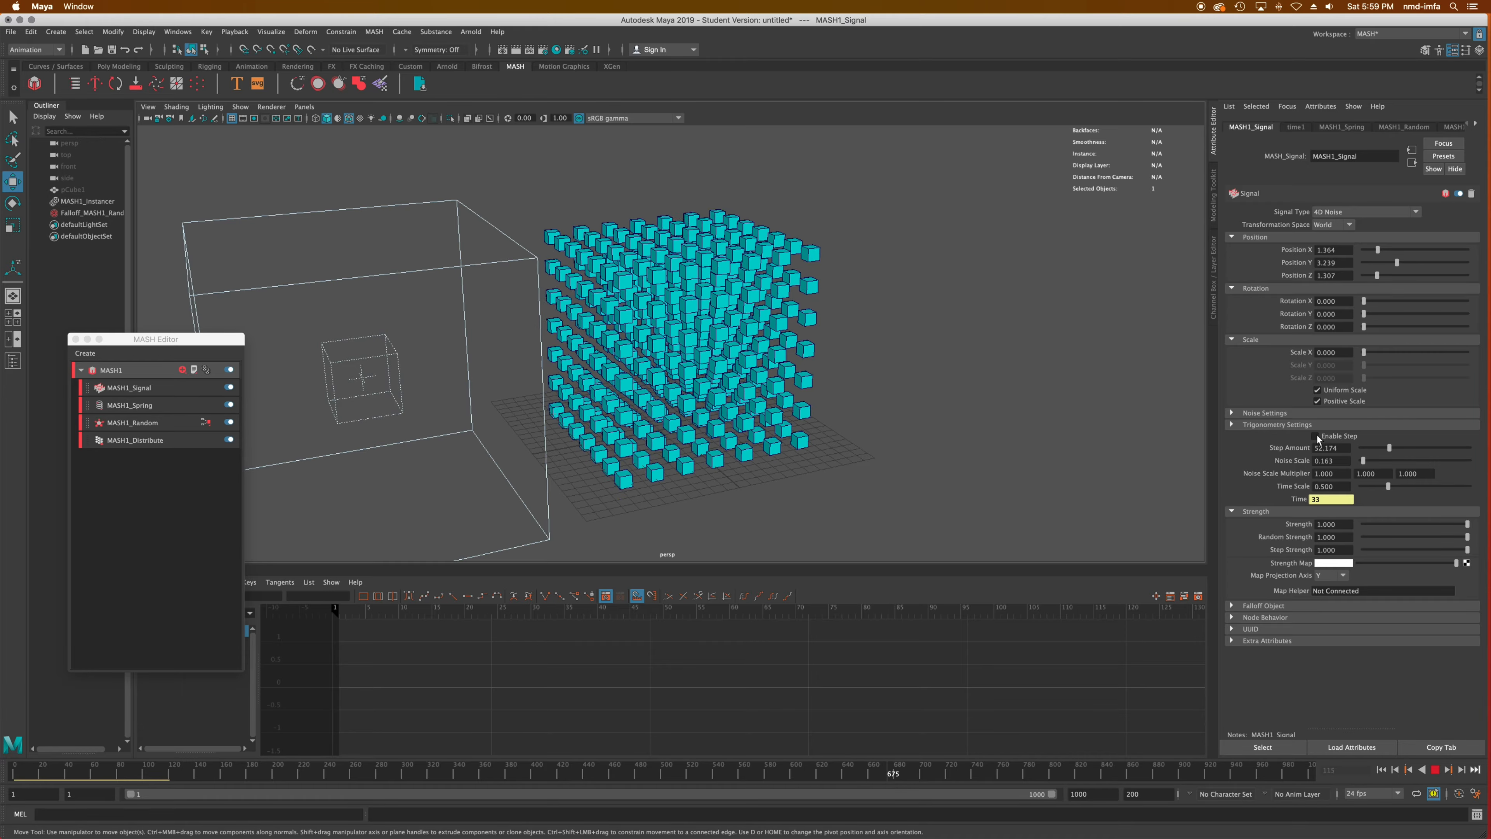
{"action": "left_click_drag", "start_coordinate": [983, 354], "coordinate": [782, 389], "text": "alt"}
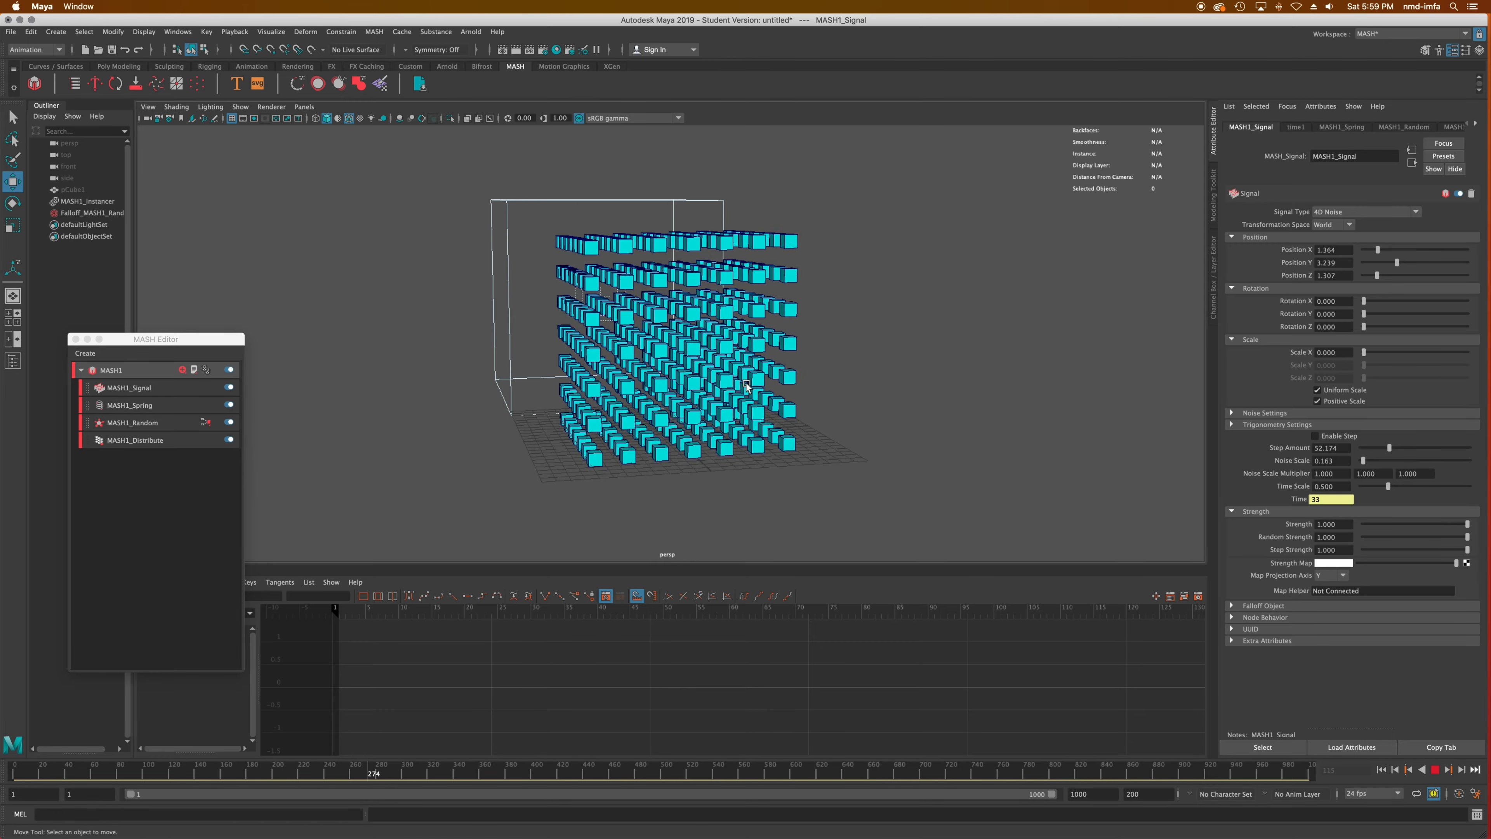
{"action": "left_click_drag", "start_coordinate": [745, 383], "coordinate": [915, 389], "text": "alt"}
Raise the Signal node's Position X to 7.443 and Position Y to 8.068, and turn stepping back on.
{"action": "left_click_drag", "start_coordinate": [1377, 247], "coordinate": [1446, 262]}
{"action": "left_click_drag", "start_coordinate": [932, 328], "coordinate": [747, 311], "text": "alt"}
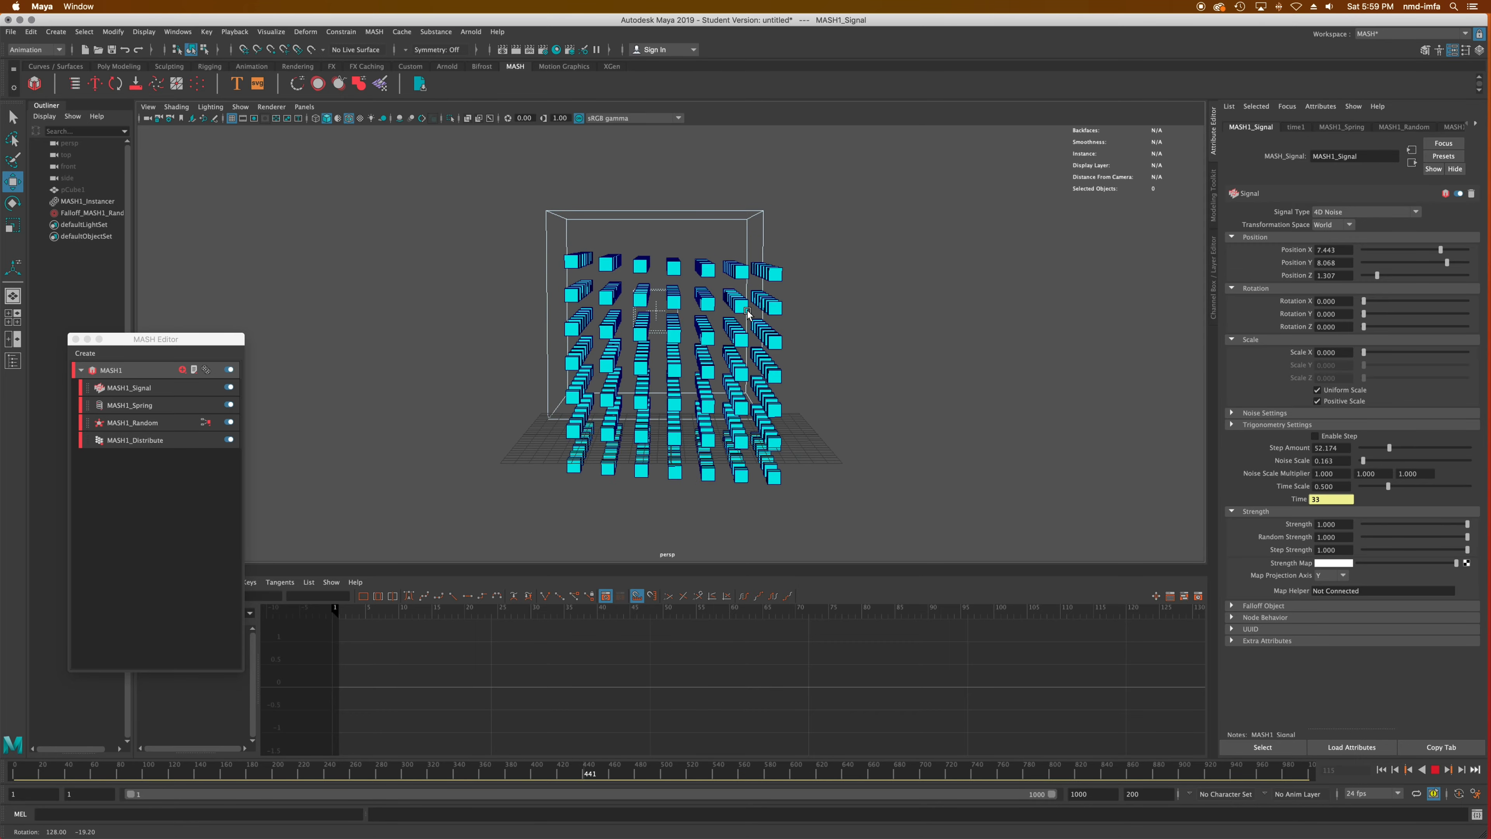
{"action": "left_click", "coordinate": [1314, 436]}
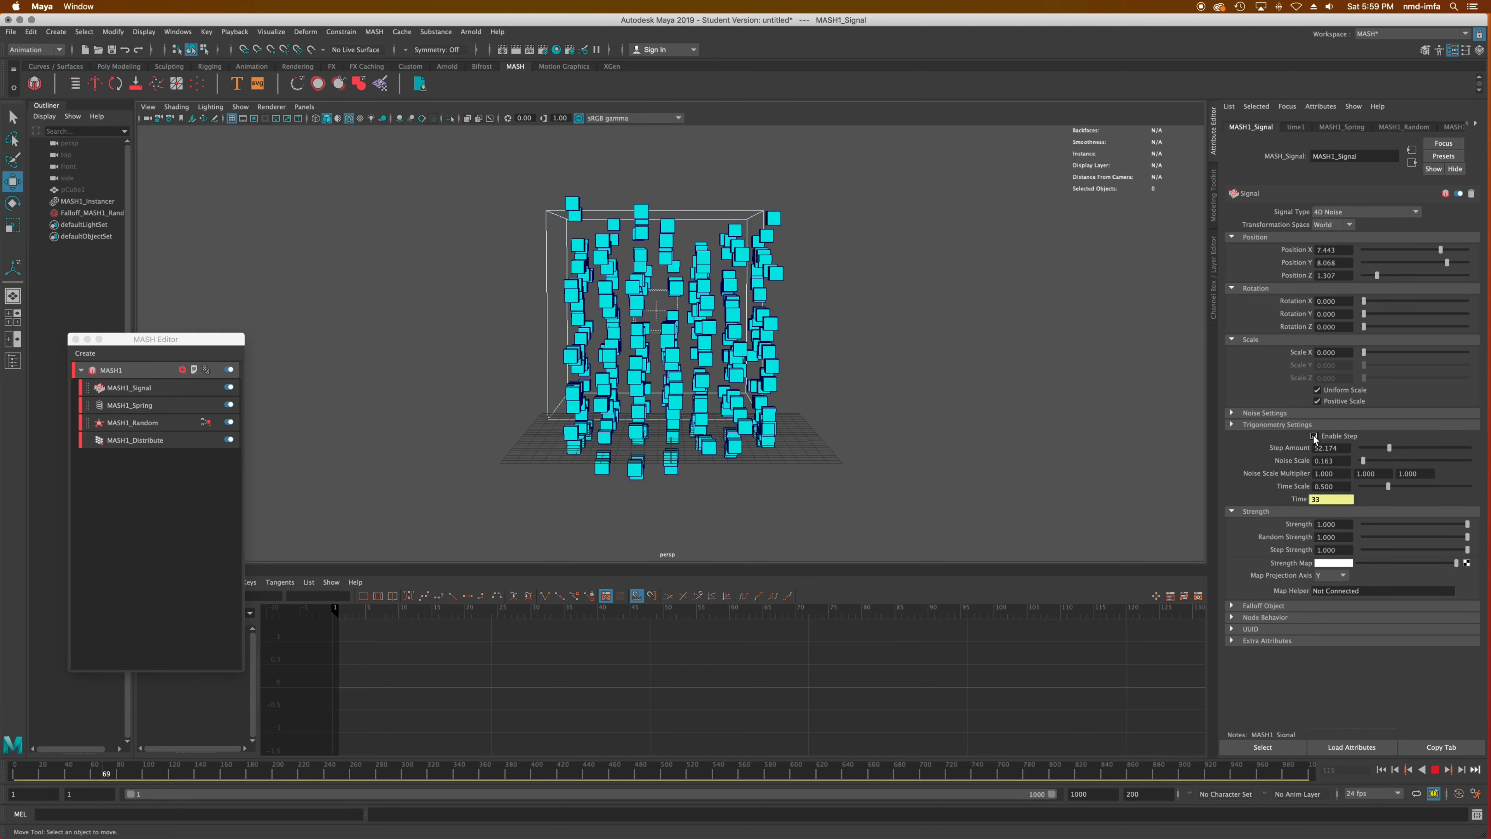
Compare the grid's motion with stepping off and on, and change the Signal node's type to Looping Noise.
{"action": "left_click_drag", "start_coordinate": [980, 291], "coordinate": [977, 338], "text": "alt"}
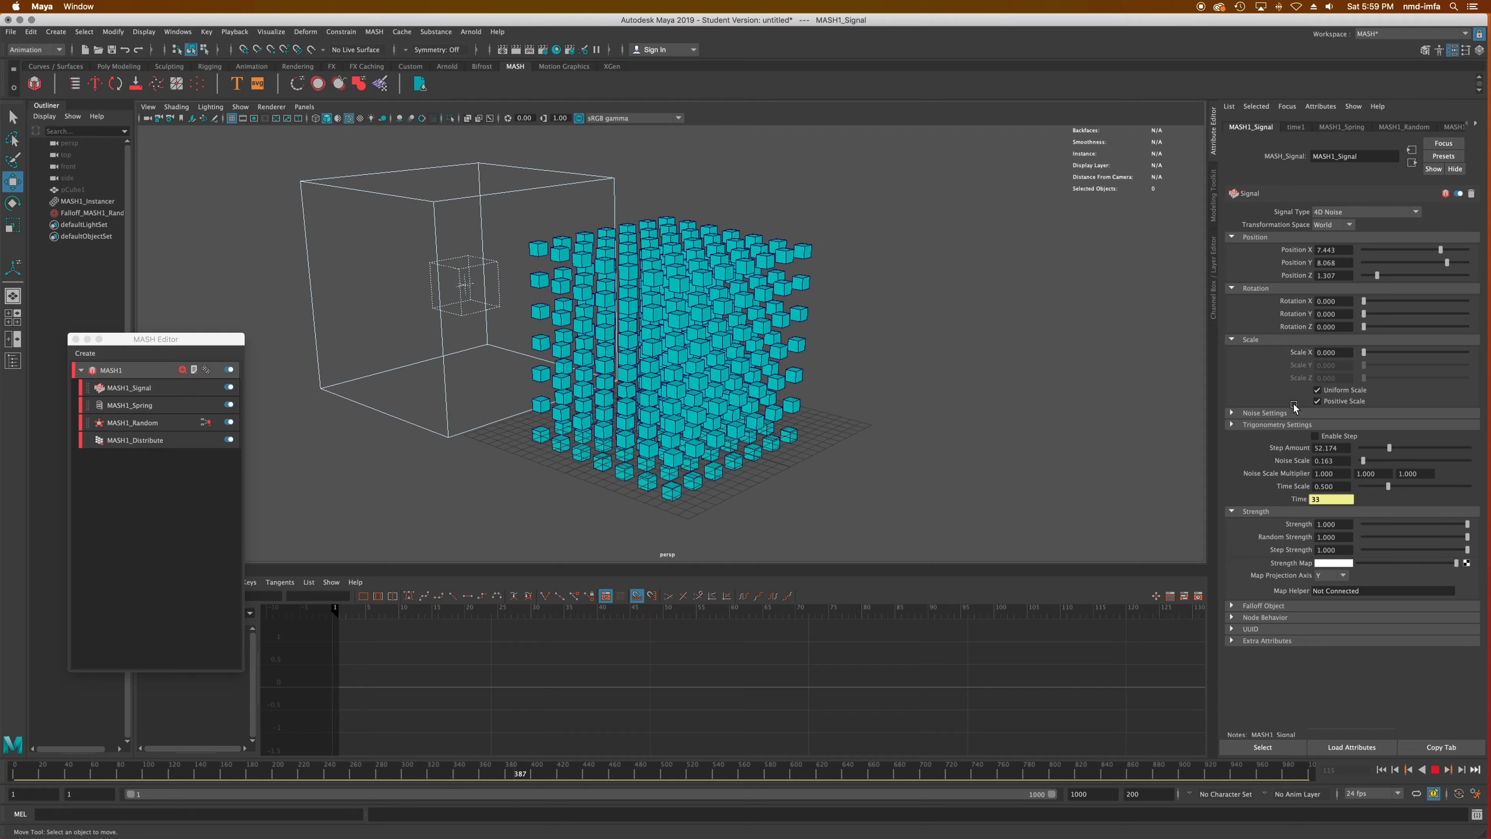
{"action": "left_click", "coordinate": [1314, 436]}
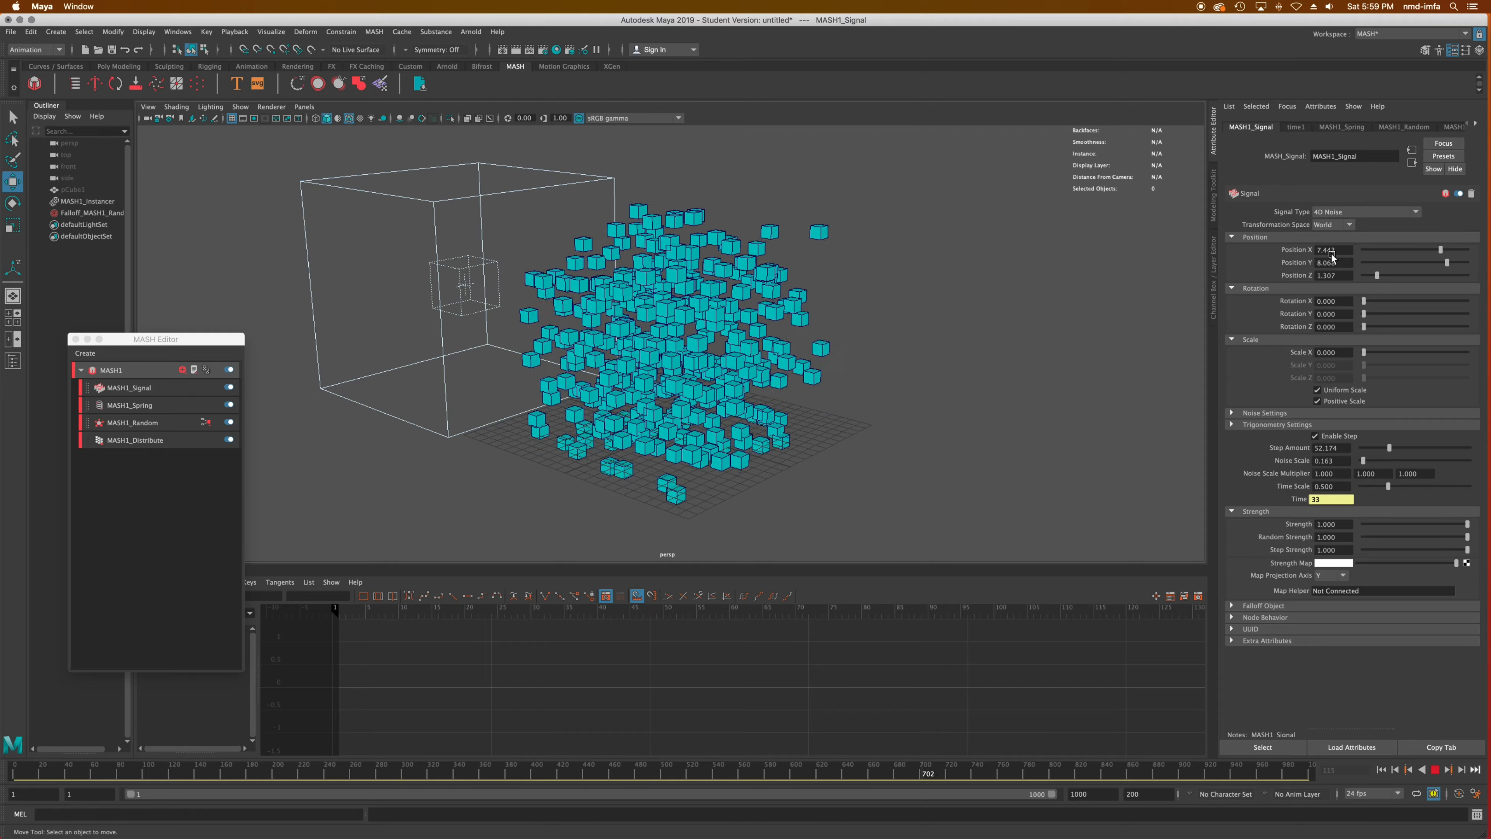
{"action": "left_click", "coordinate": [1350, 210]}
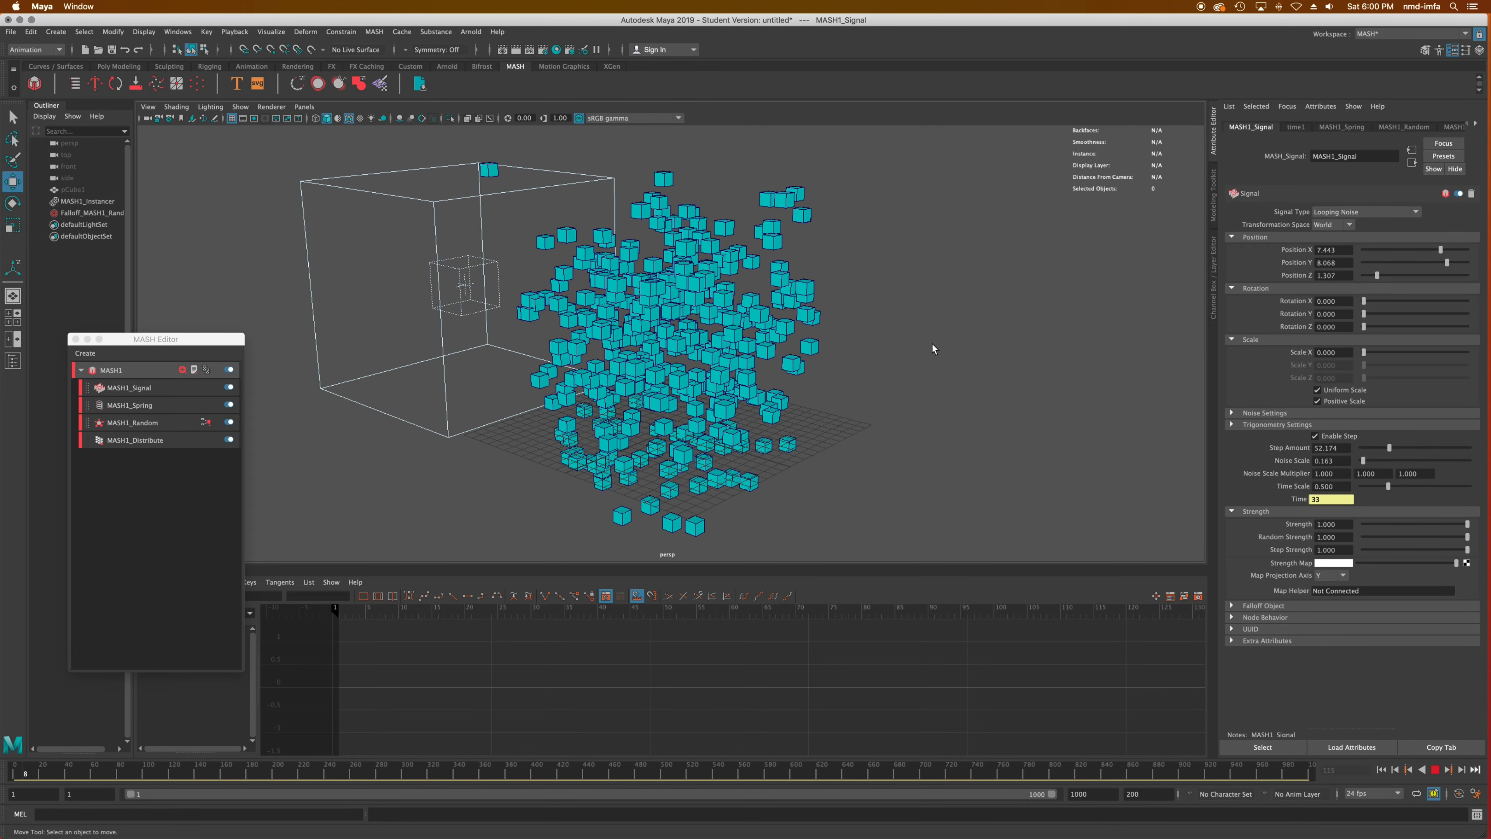
{"action": "left_click_drag", "start_coordinate": [932, 343], "coordinate": [992, 343], "text": "alt"}
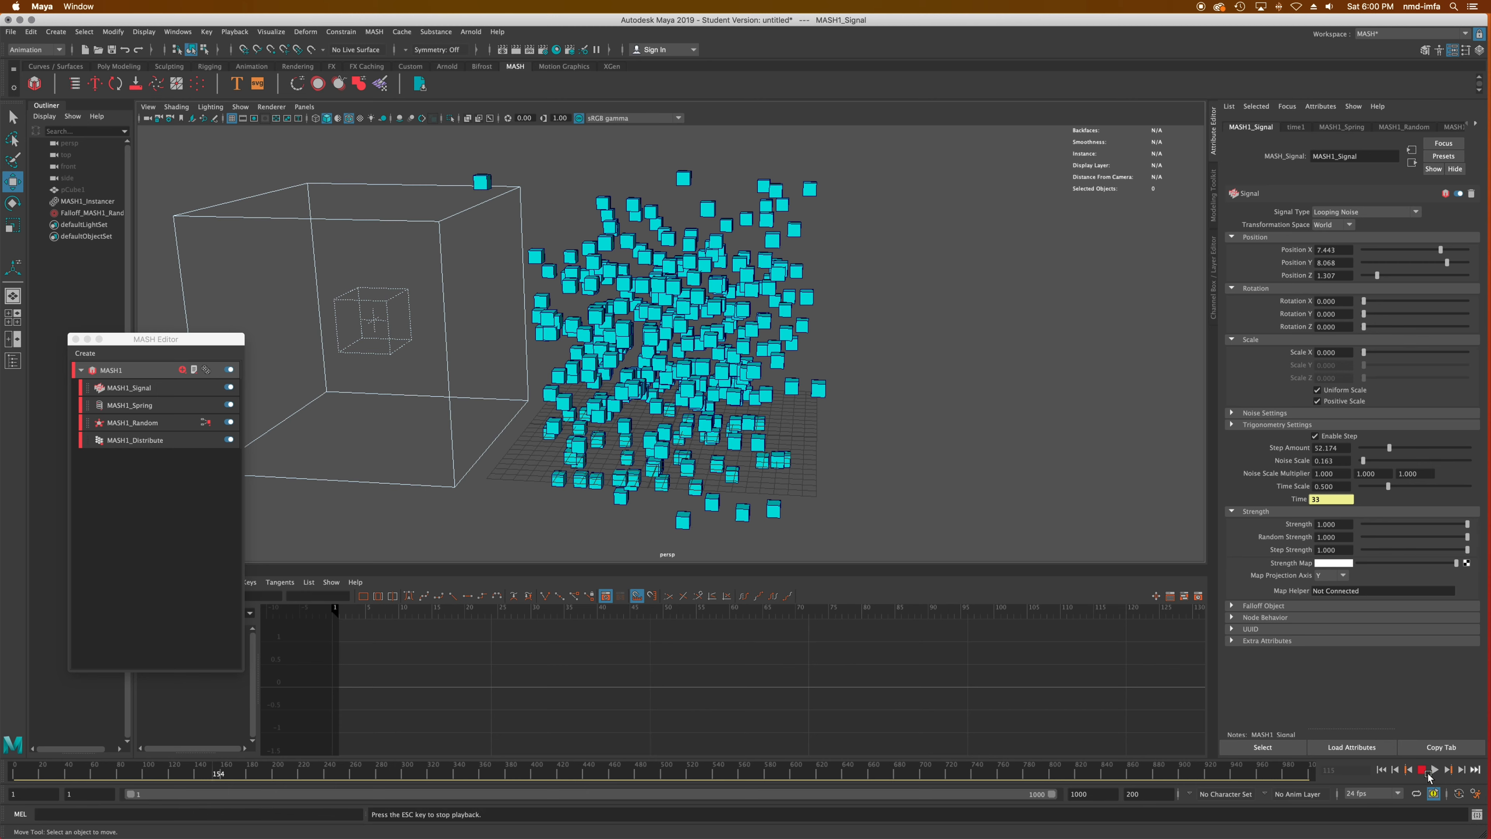
Rewind the animation to the first frame, select MASH1_Instancer, and show the MASH1_Signal node's attributes.
{"action": "left_click", "coordinate": [1380, 766]}
{"action": "left_click", "coordinate": [1420, 770]}
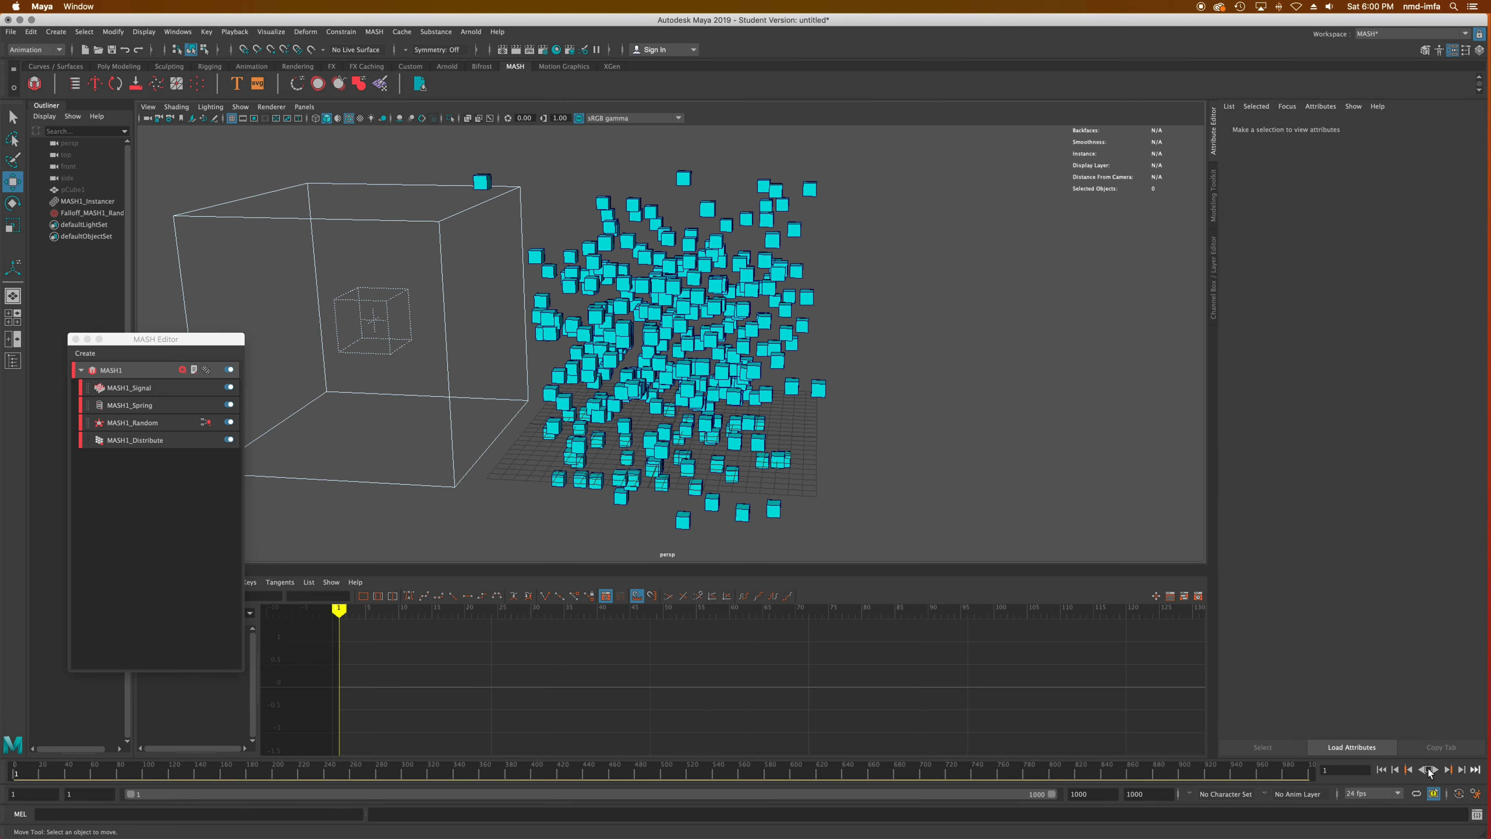
{"action": "left_click", "coordinate": [82, 202]}
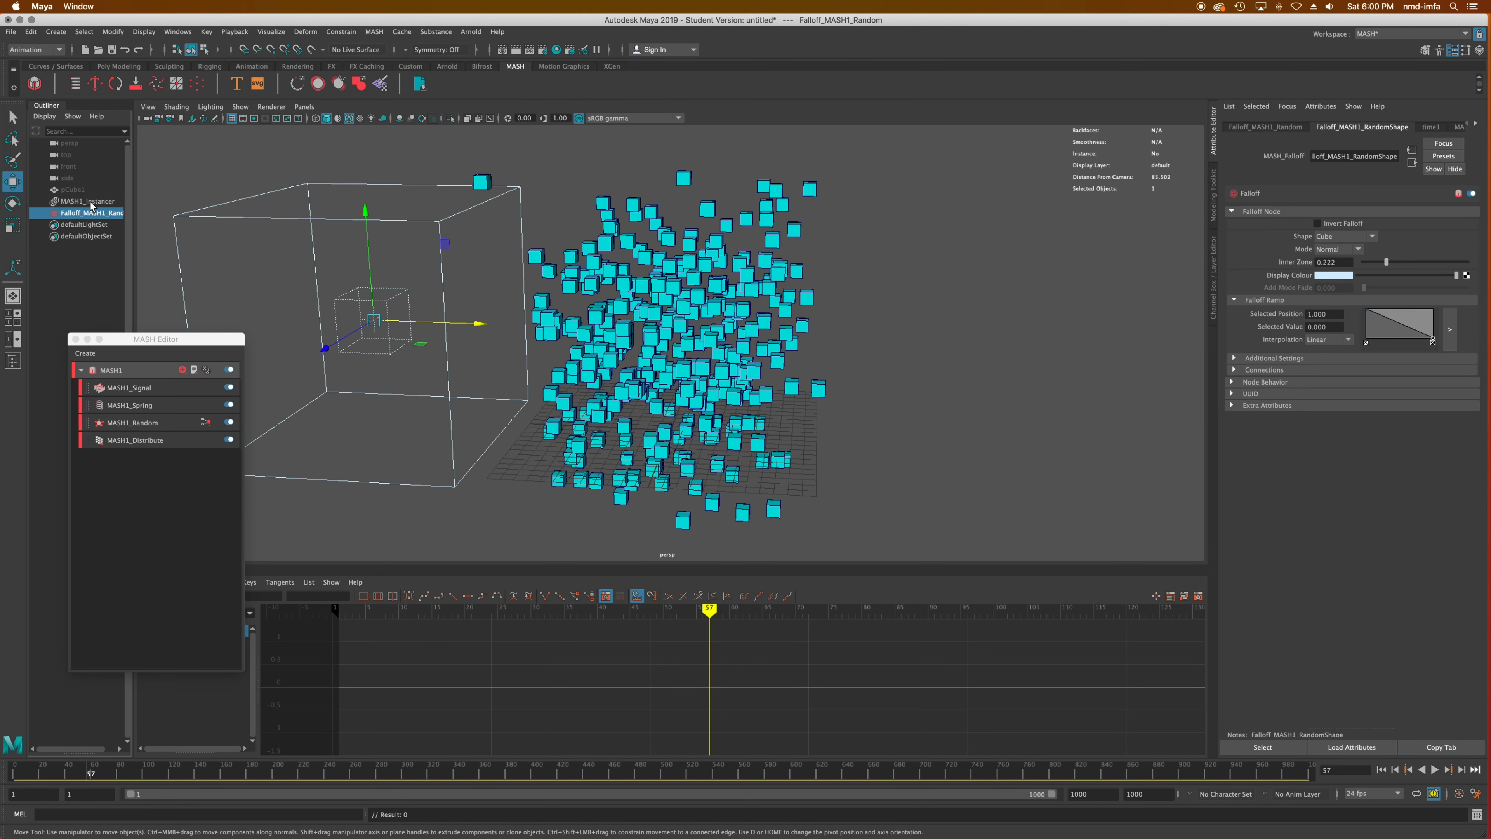
{"action": "left_click", "coordinate": [88, 201]}
{"action": "left_click", "coordinate": [143, 390]}
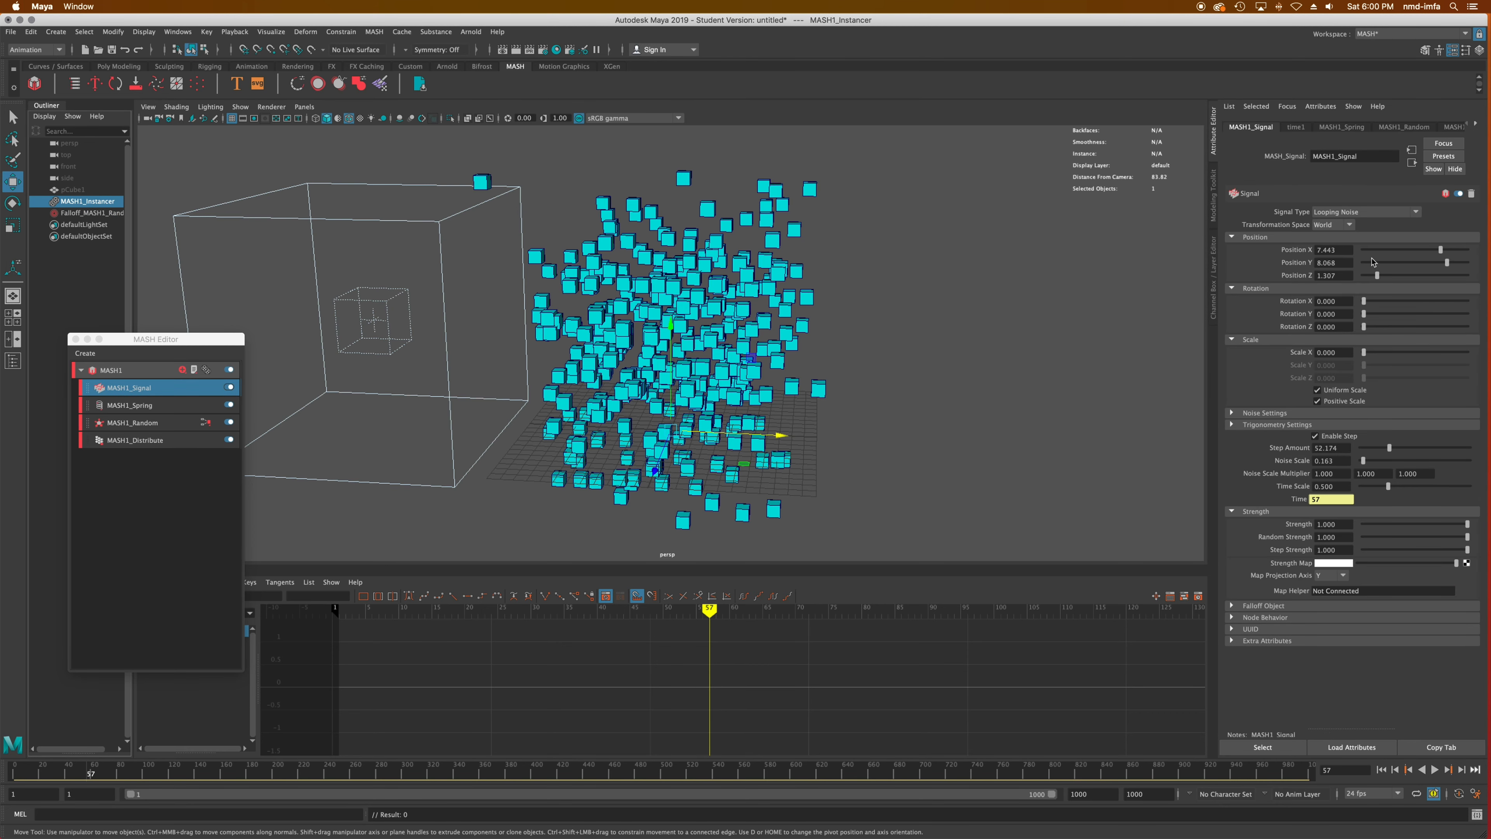
Toggle stepping off and on to compare the Looping Noise motion, and raise the Signal node's Position Z to 6.250.
{"action": "left_click", "coordinate": [1316, 437]}
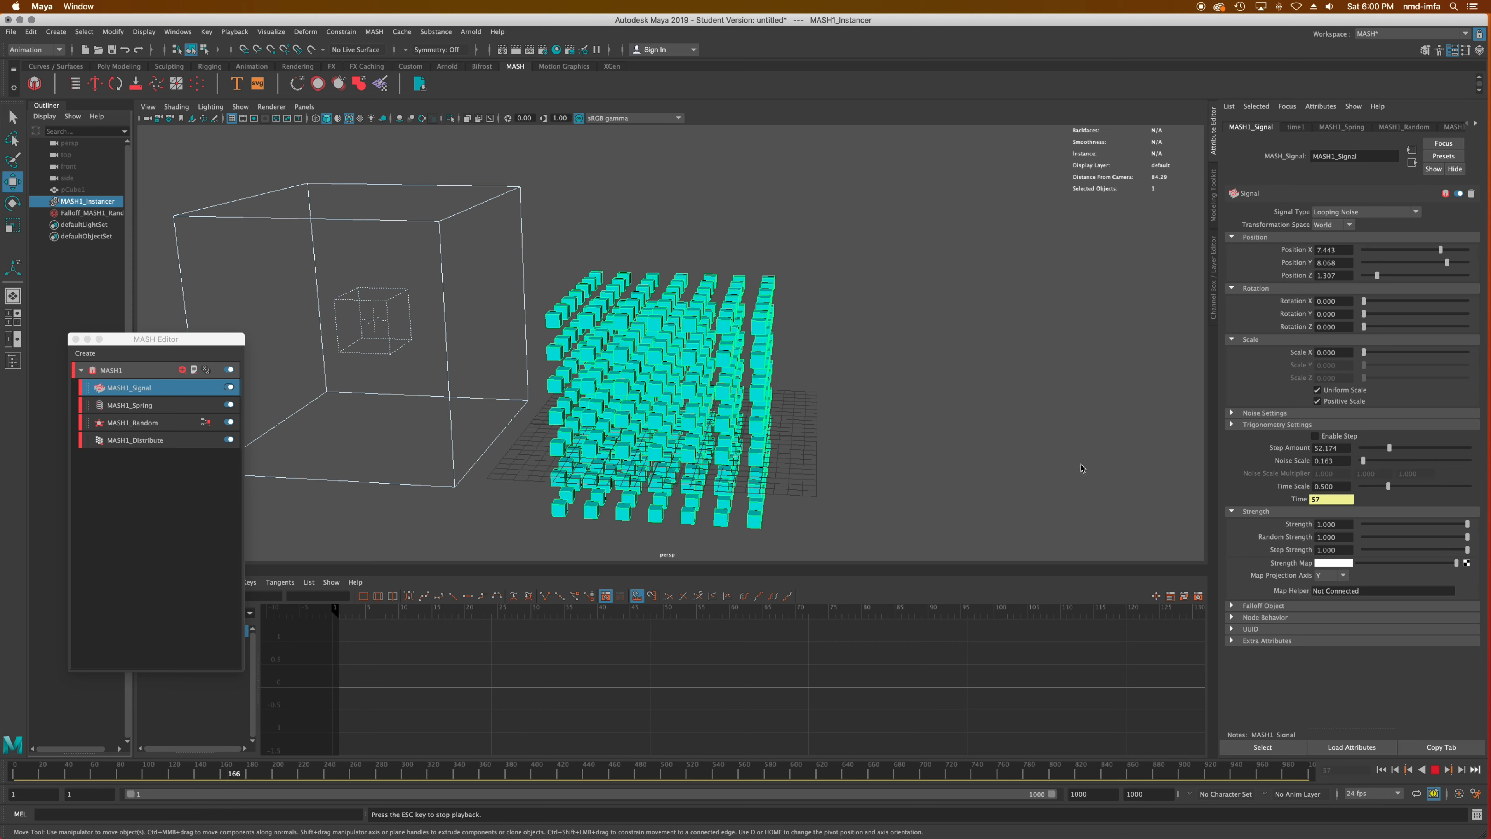
{"action": "left_click_drag", "start_coordinate": [1082, 468], "coordinate": [1008, 458], "text": "alt"}
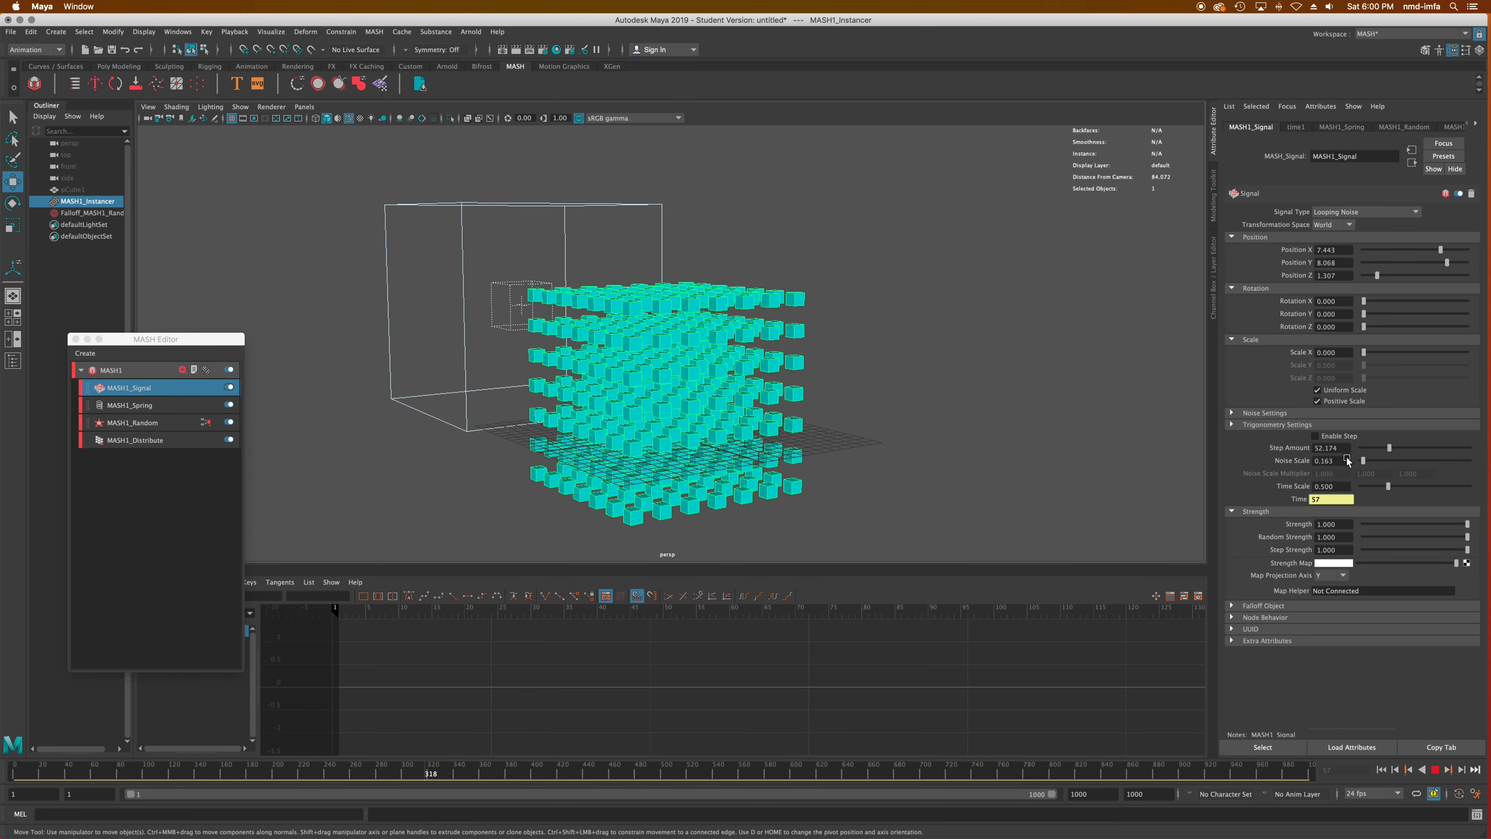
{"action": "left_click", "coordinate": [1315, 435]}
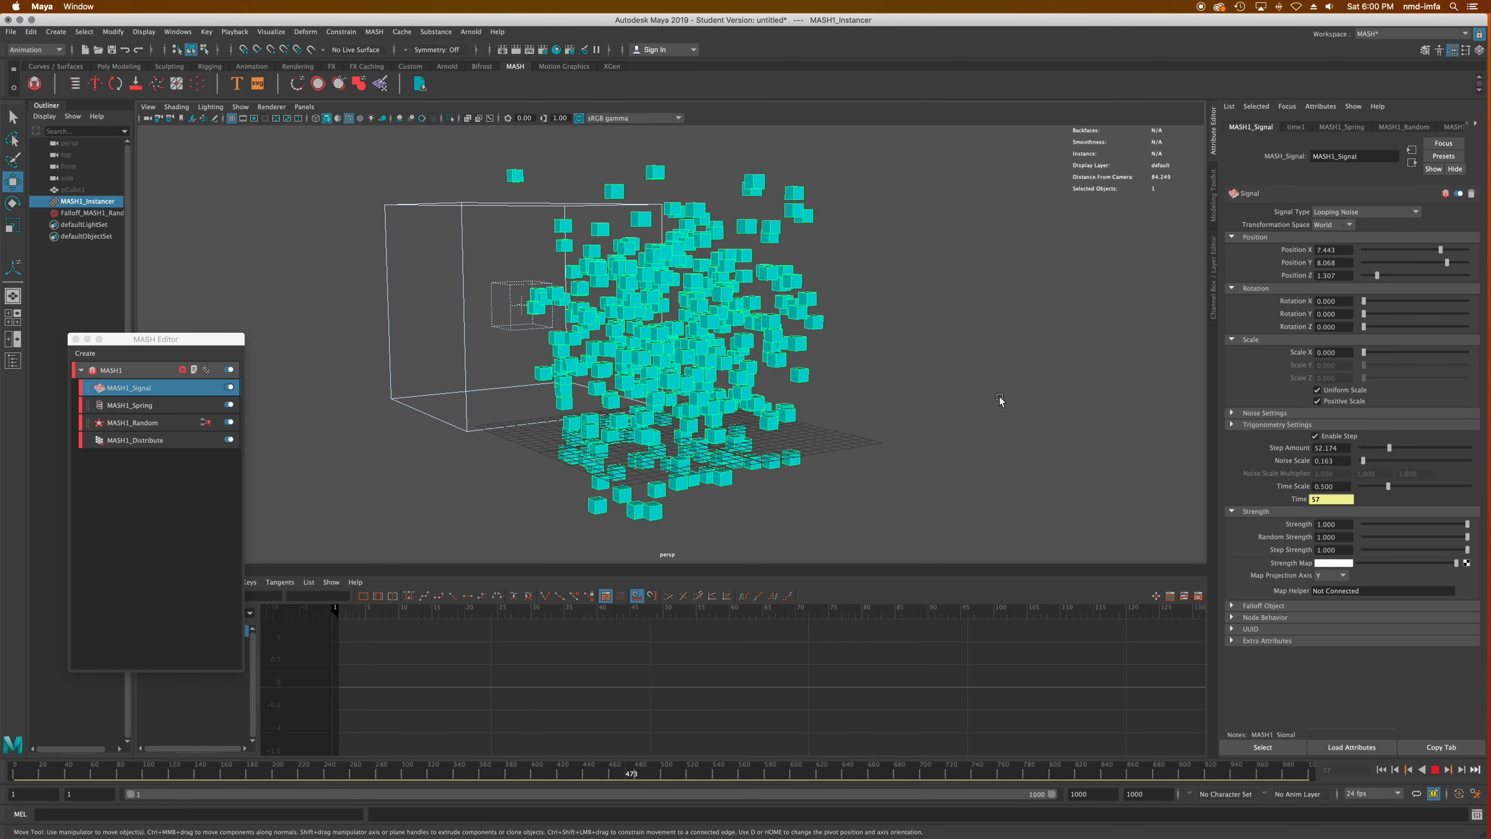
{"action": "mouse_move", "coordinate": [999, 397]}
{"action": "left_mouse_down", "text": "alt"}
{"action": "mouse_move", "coordinate": [986, 378]}
{"action": "mouse_move", "coordinate": [1028, 390]}
{"action": "left_mouse_up", "text": "alt"}
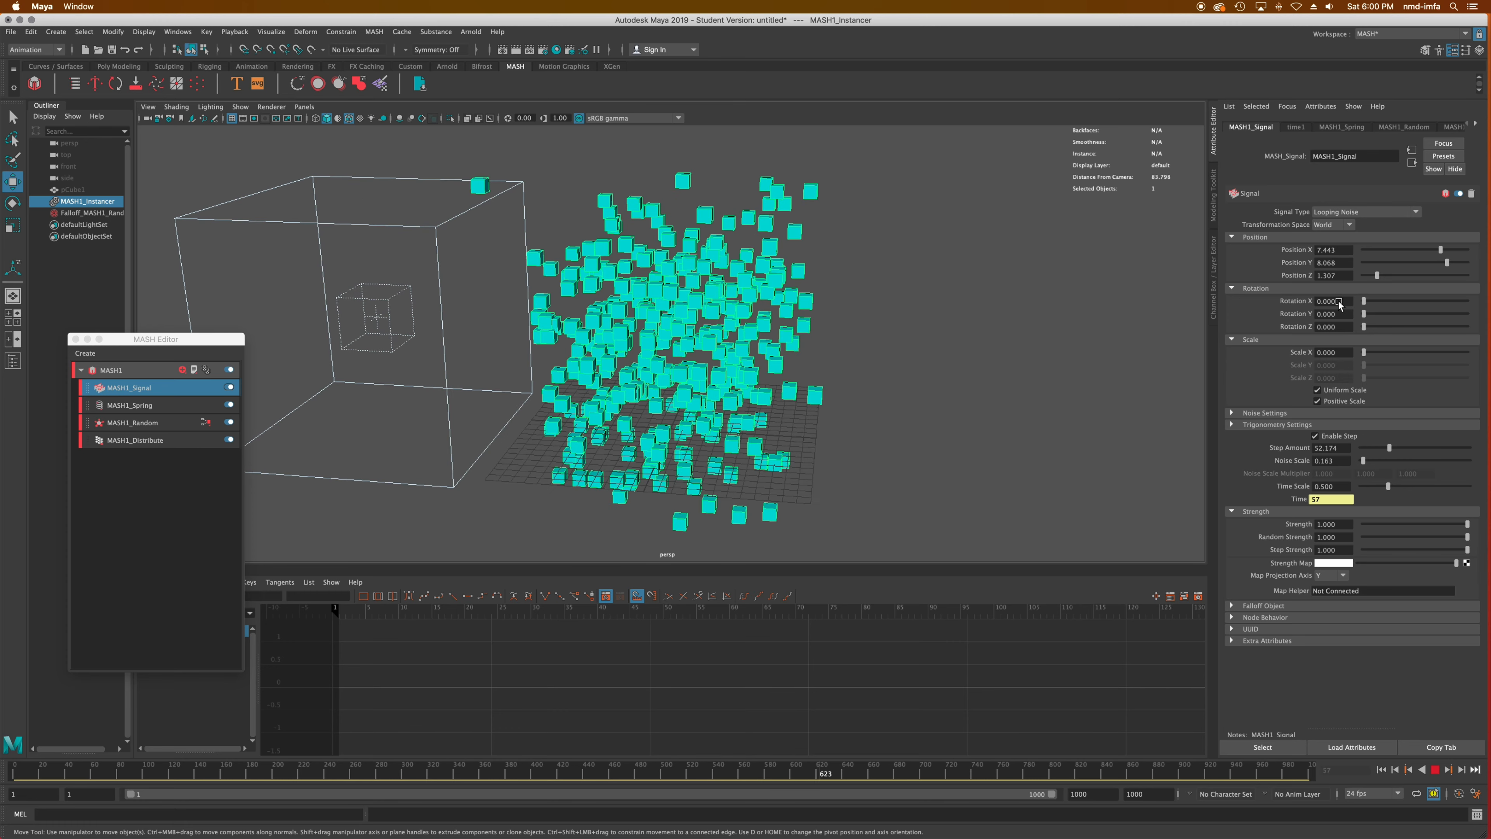
{"action": "left_click_drag", "start_coordinate": [1376, 275], "coordinate": [1427, 276]}
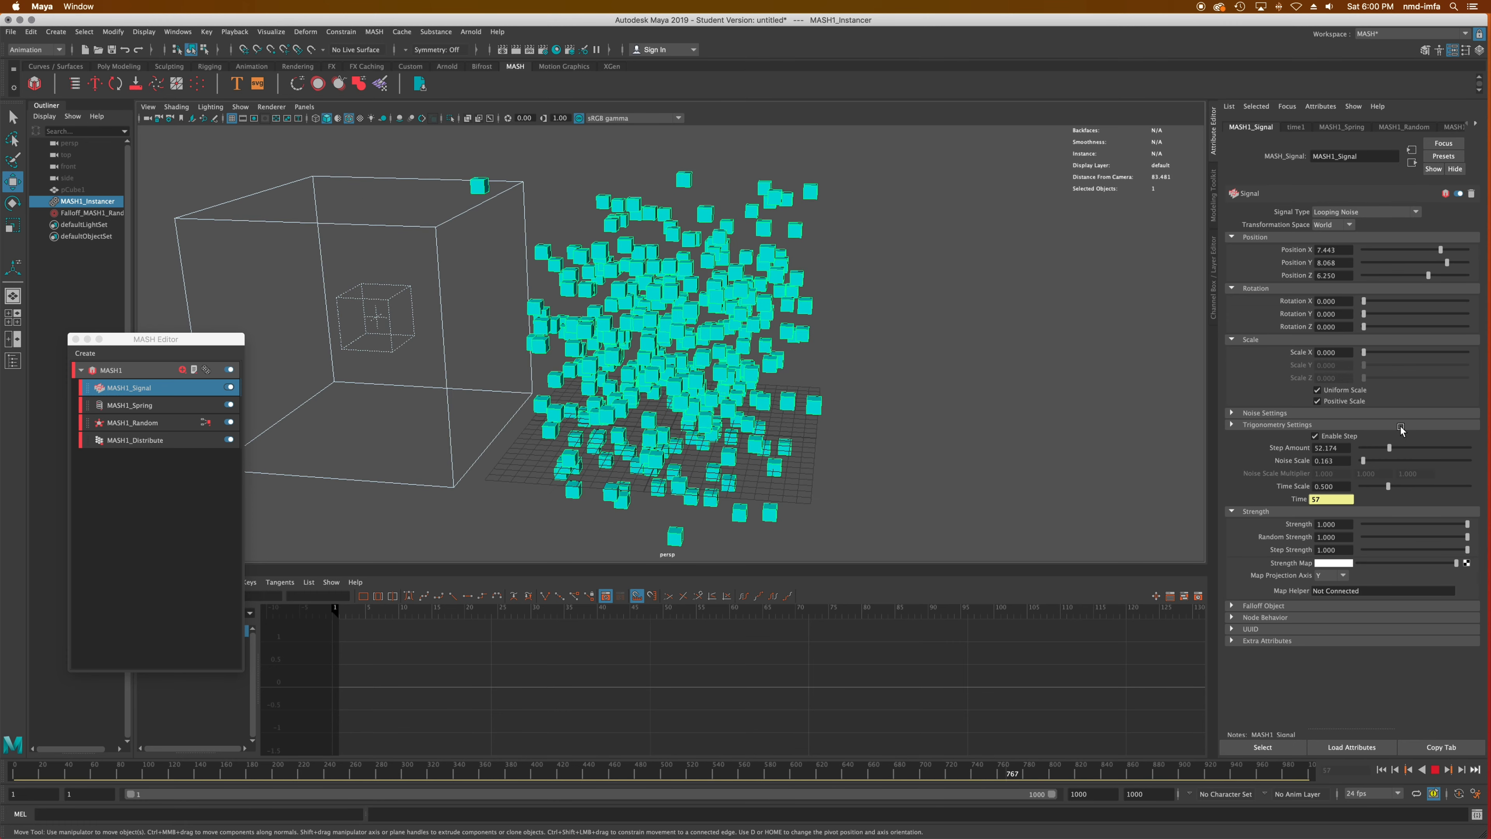
Try Fractional Brownian Motion as the signal type with Step Amount 167.391 and Noise Scale 0.543, toggling stepping to compare.
{"action": "left_click_drag", "start_coordinate": [1386, 350], "coordinate": [1316, 354]}
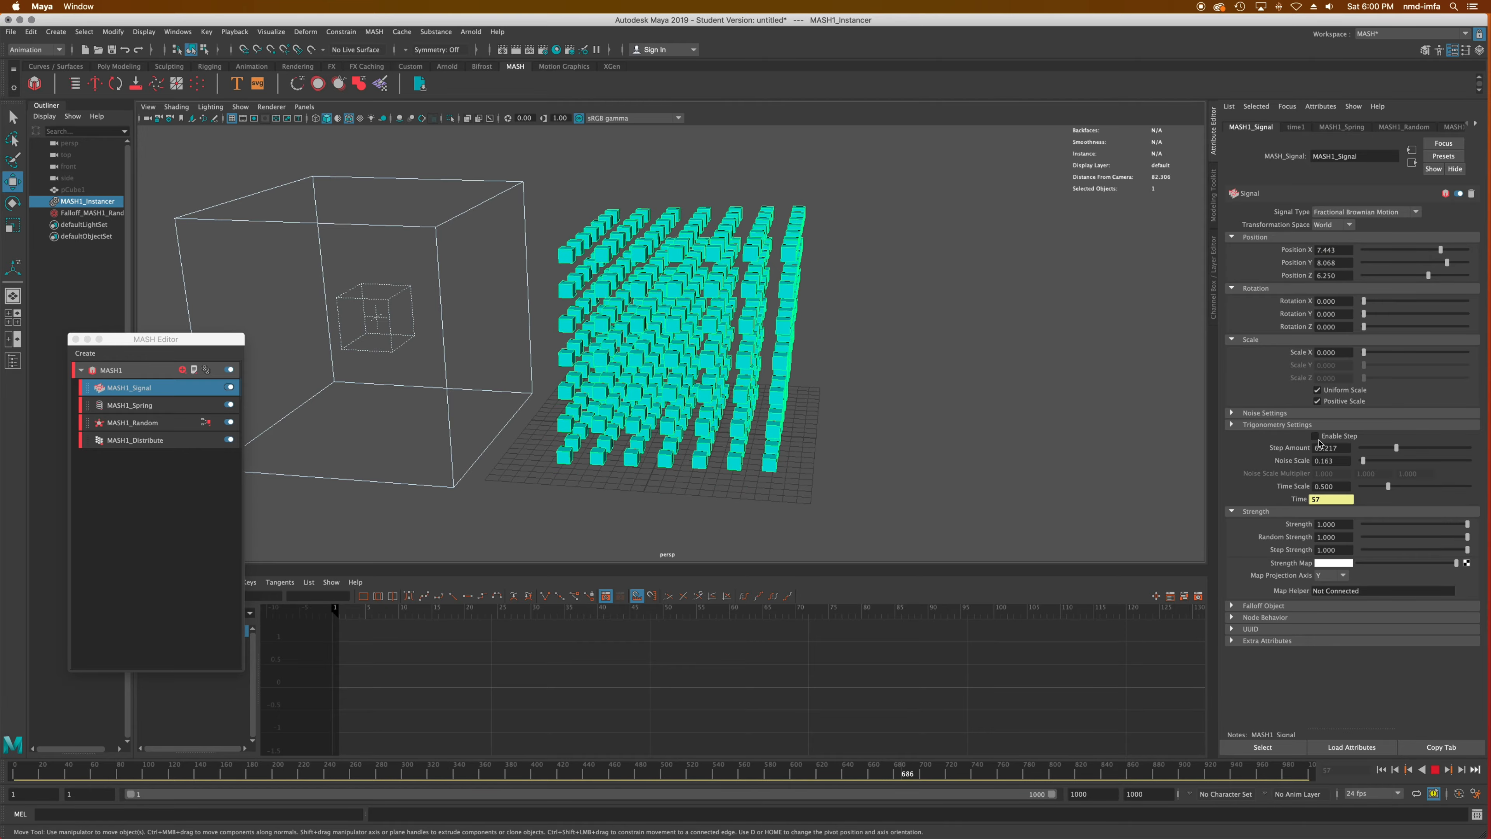
{"action": "left_click_drag", "start_coordinate": [1011, 464], "coordinate": [972, 417], "text": "alt"}
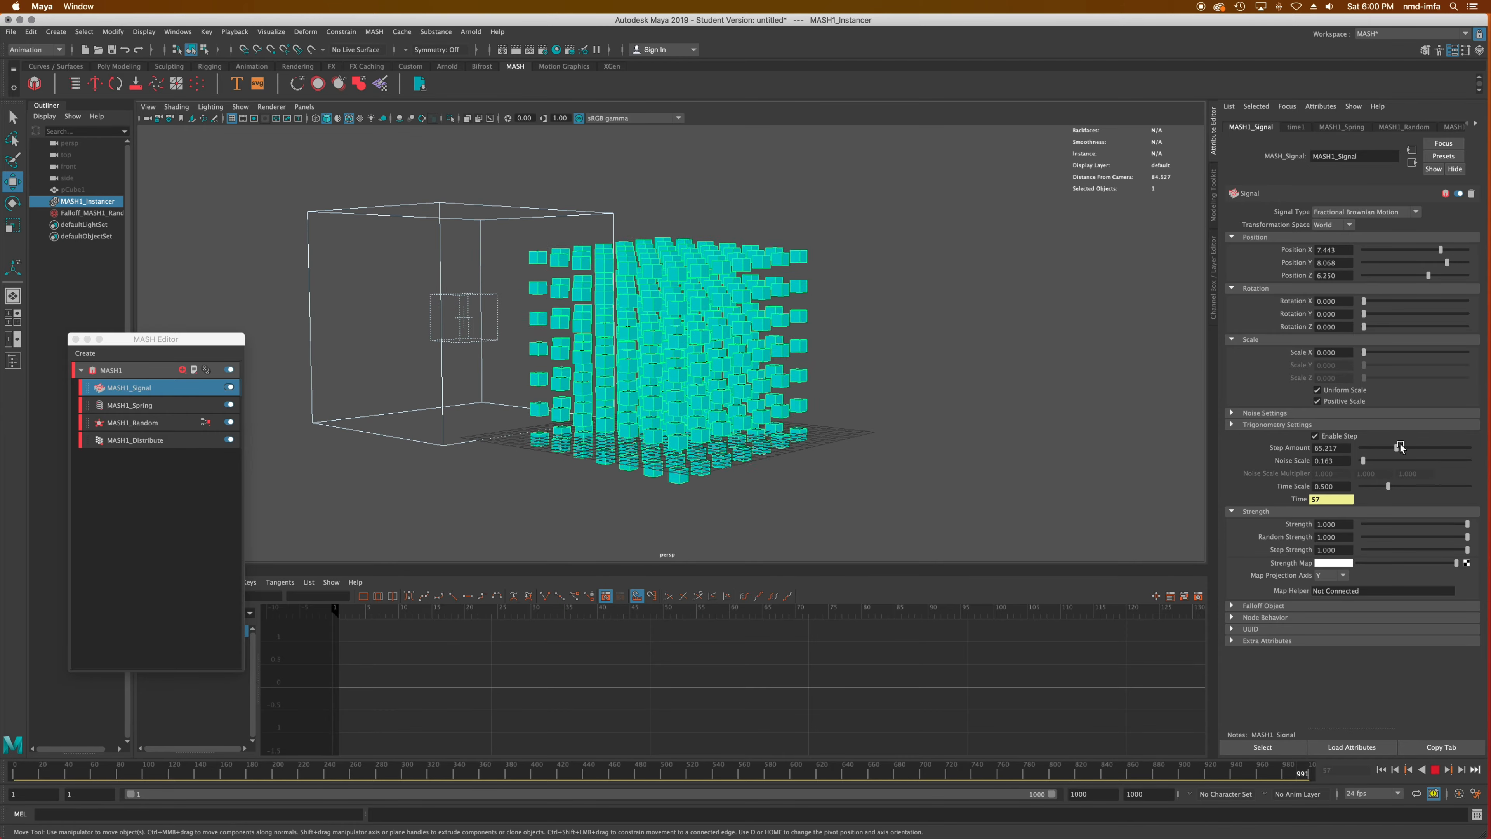
{"action": "left_click_drag", "start_coordinate": [1400, 446], "coordinate": [1450, 449]}
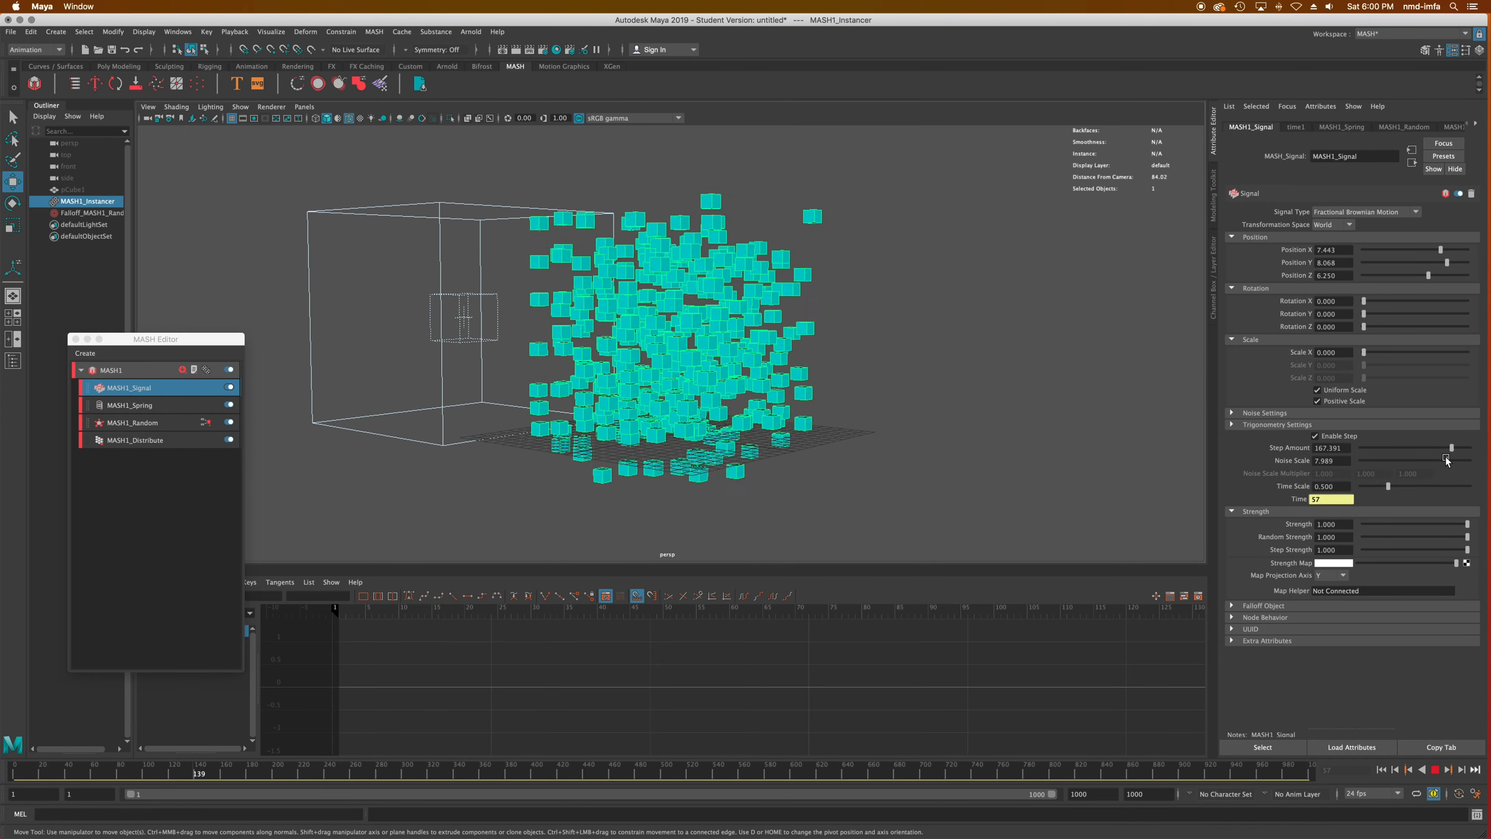
{"action": "left_click", "coordinate": [1375, 459]}
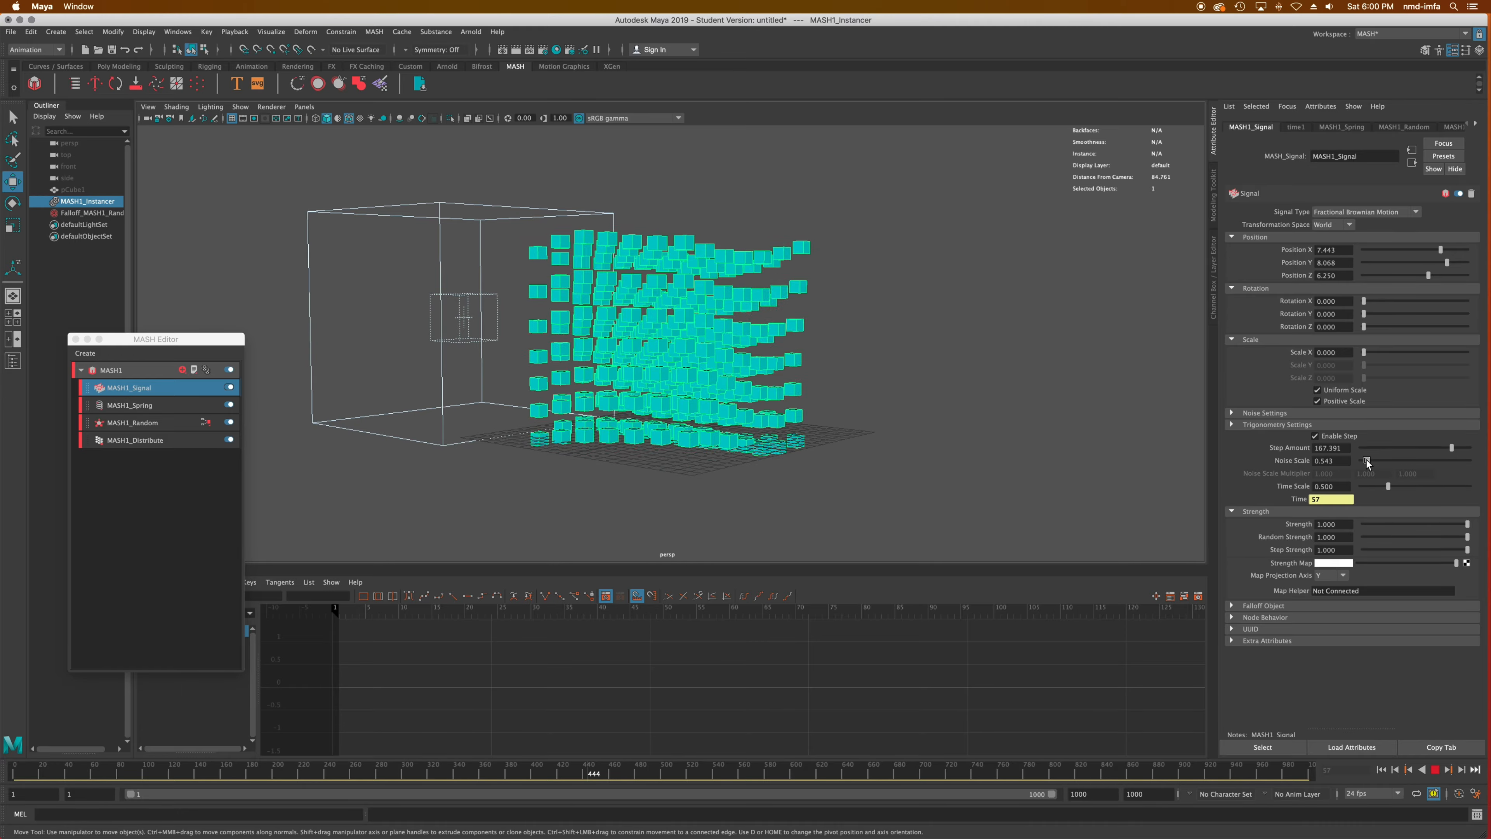
{"action": "left_click_drag", "start_coordinate": [1008, 404], "coordinate": [1042, 422], "text": "alt"}
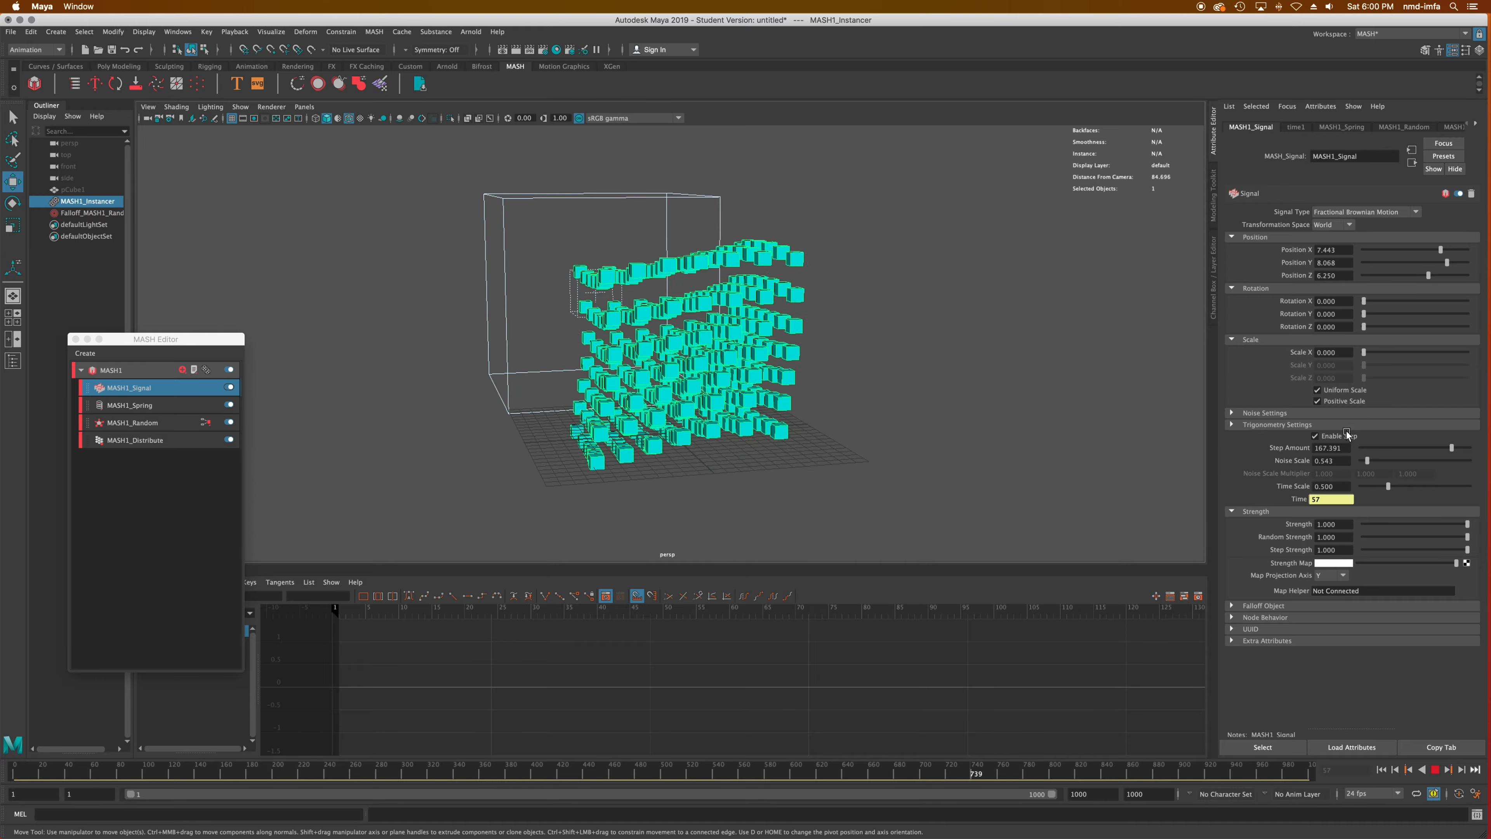
{"action": "left_click", "coordinate": [1317, 437]}
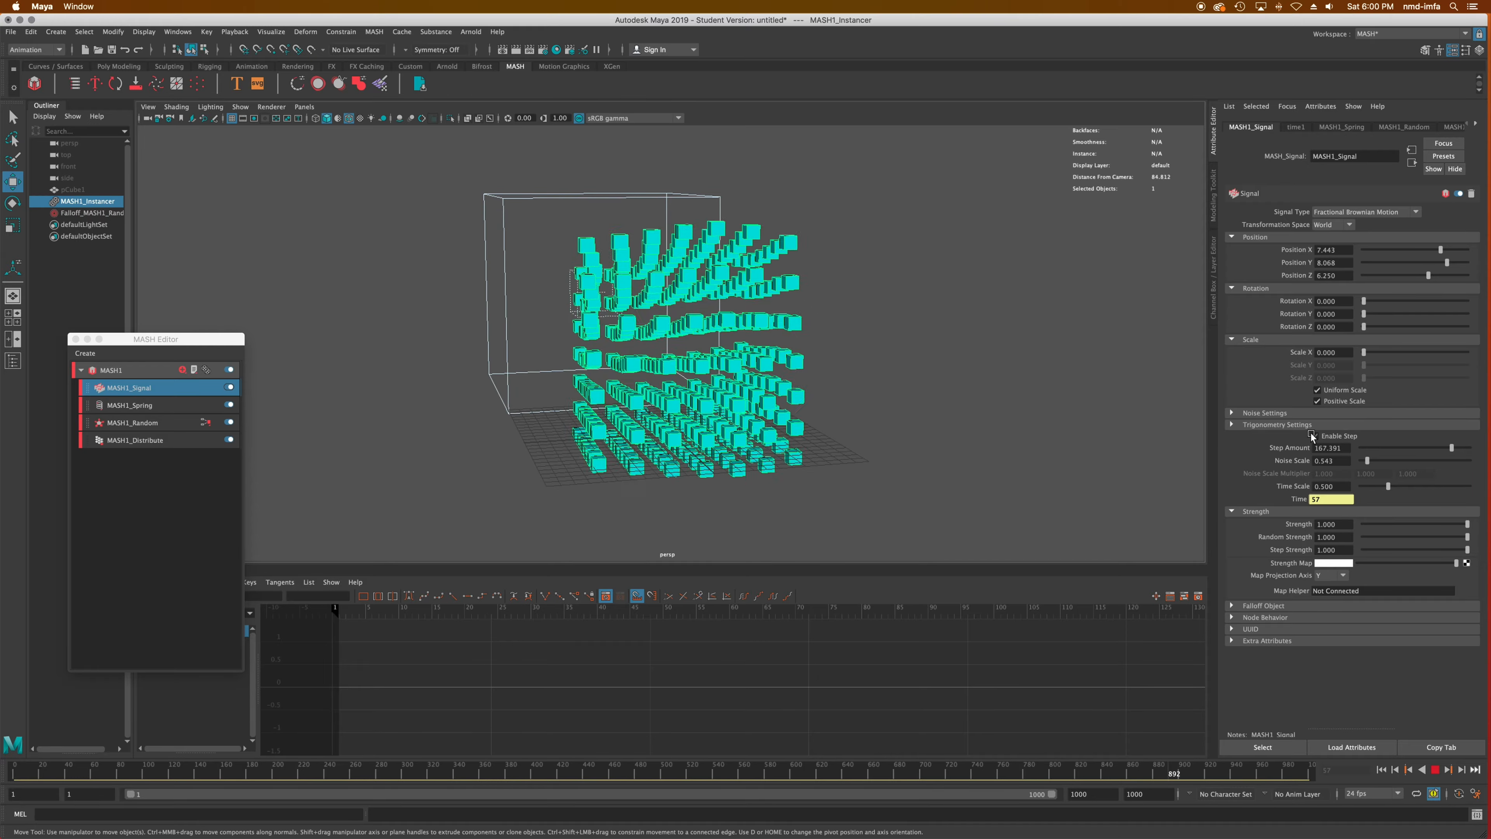
Switch the signal type back to Looping Noise and turn stepping on.
{"action": "left_click", "coordinate": [1361, 213]}
{"action": "left_click", "coordinate": [1349, 241]}
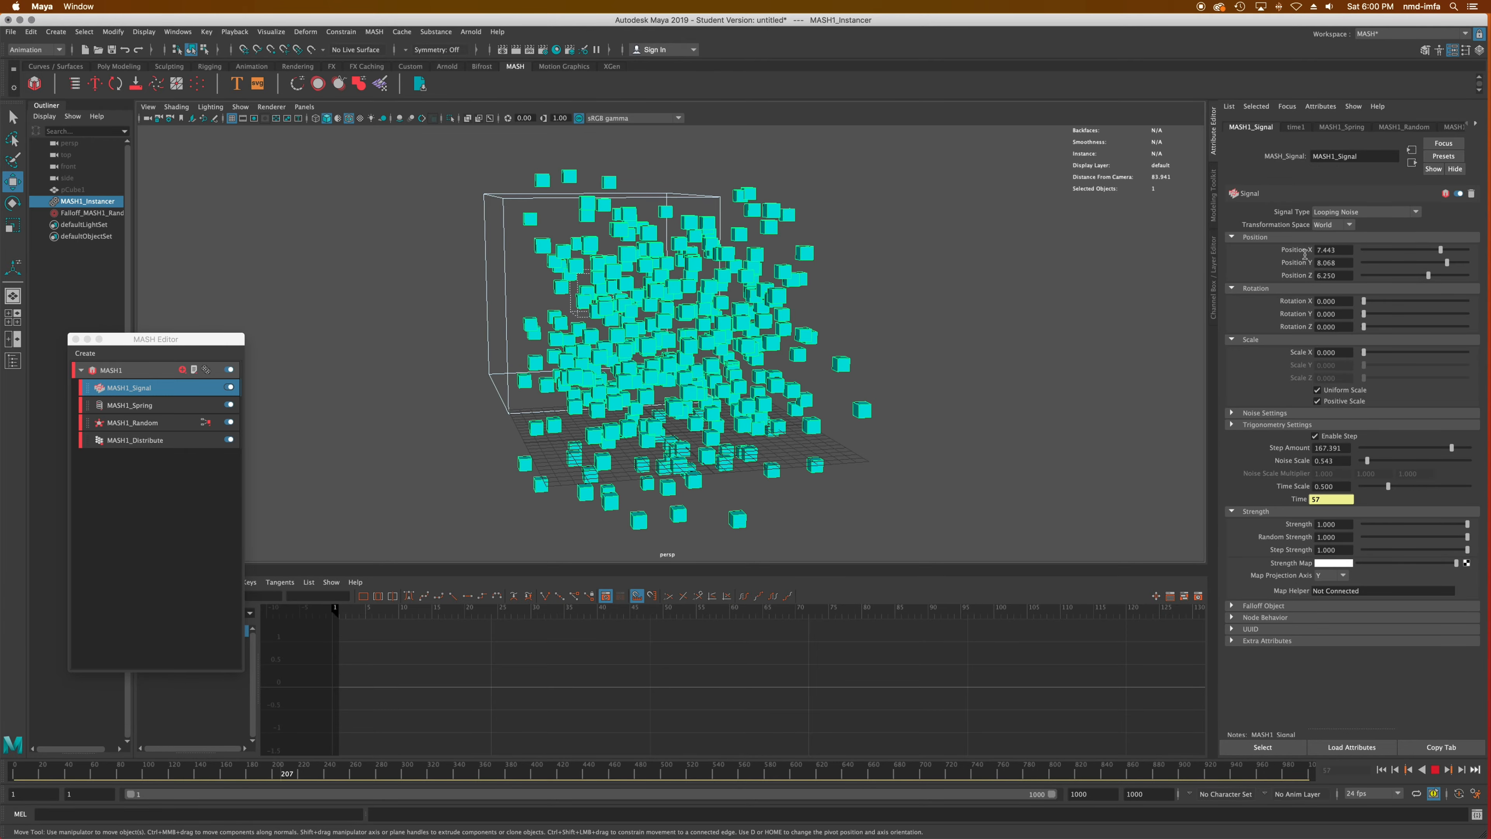
{"action": "left_click_drag", "start_coordinate": [793, 346], "coordinate": [848, 361], "text": "alt"}
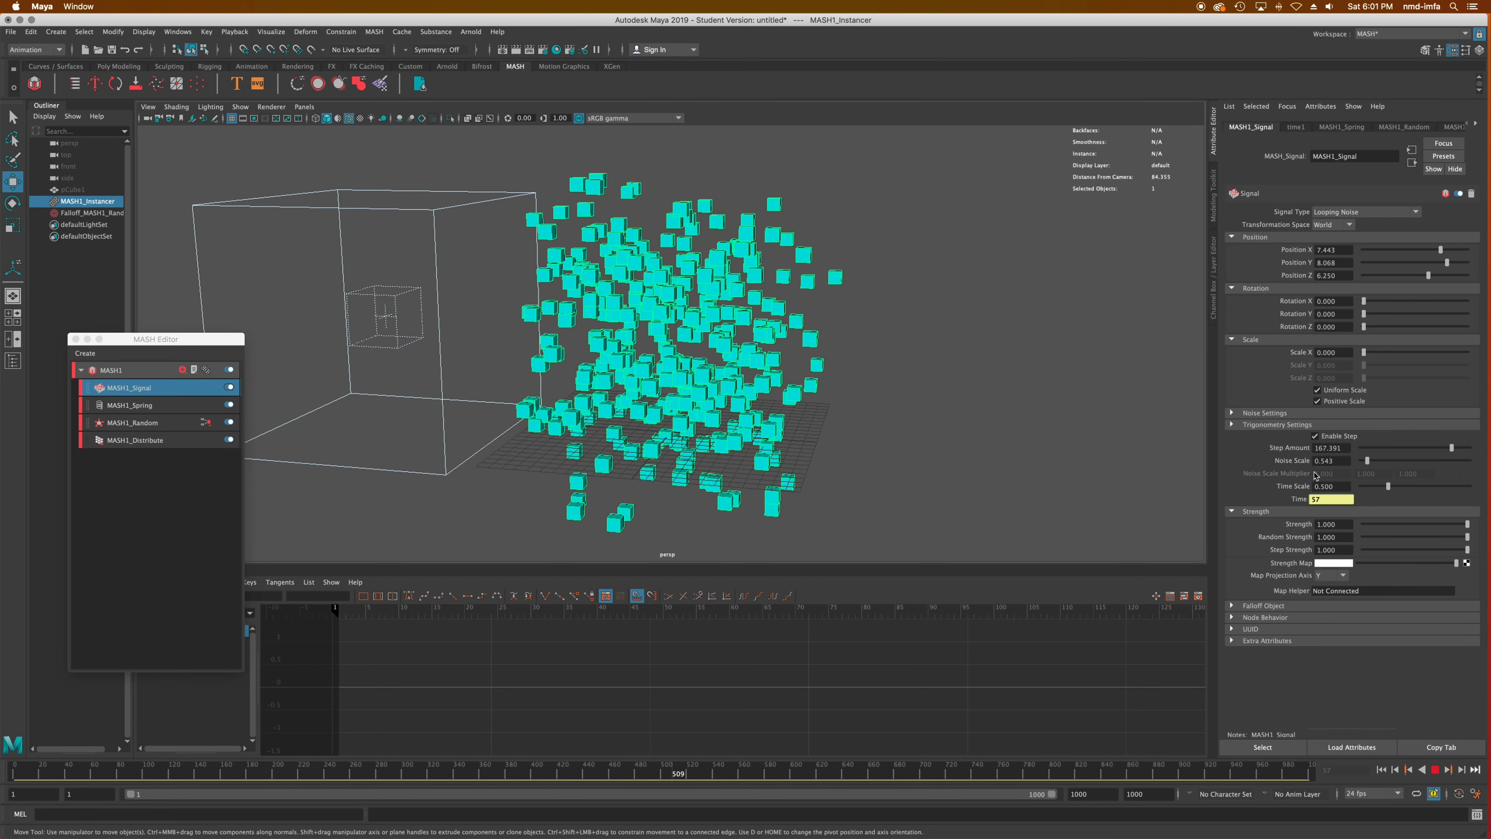
Try Looping Noise with Noise Scale 2.065 and 3.804, examining the cube motion from several angles.
{"action": "left_click", "coordinate": [1384, 461]}
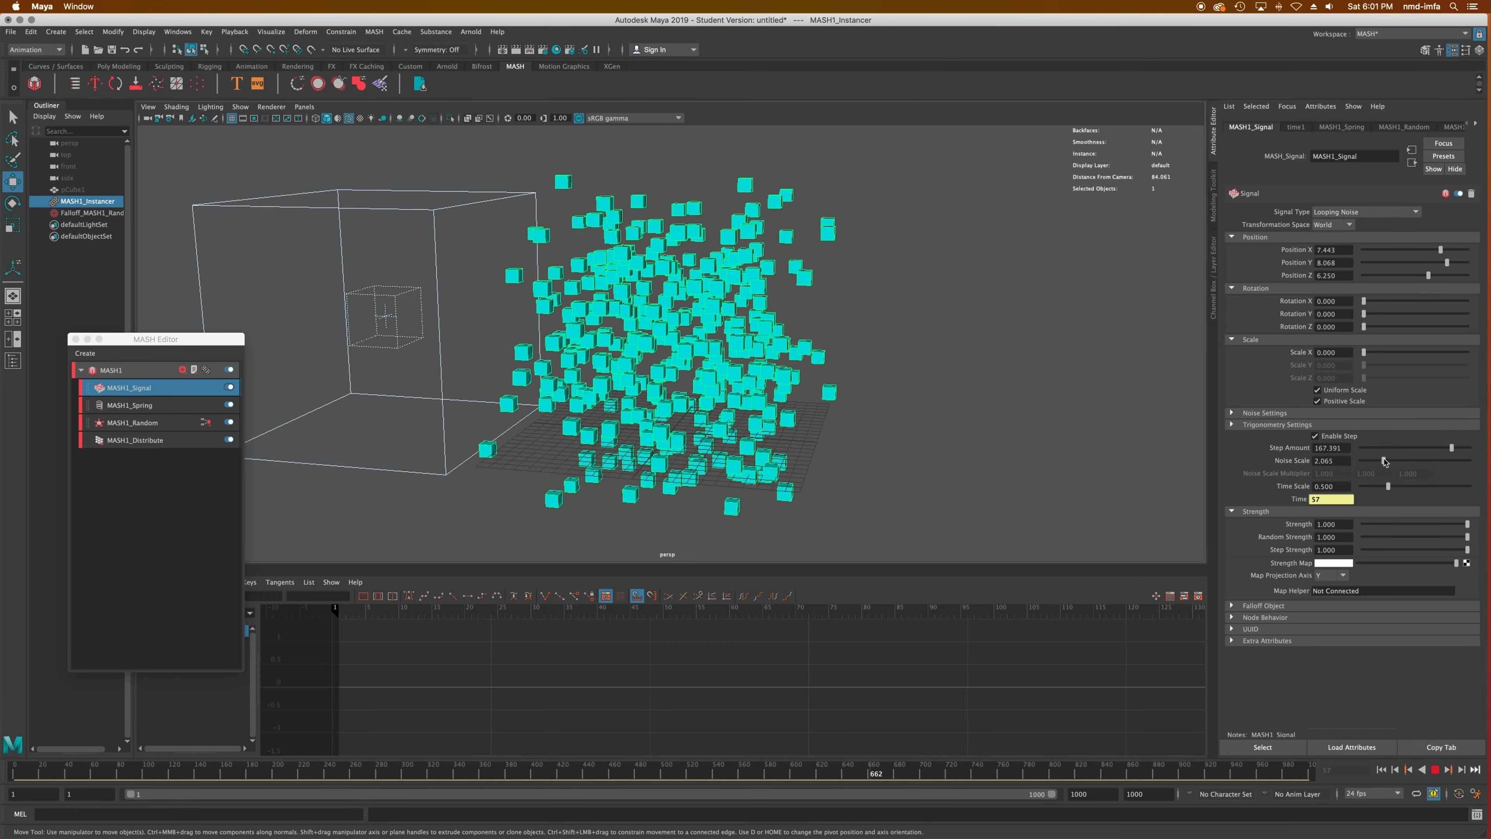
{"action": "left_click_drag", "start_coordinate": [750, 383], "coordinate": [797, 402], "text": "alt"}
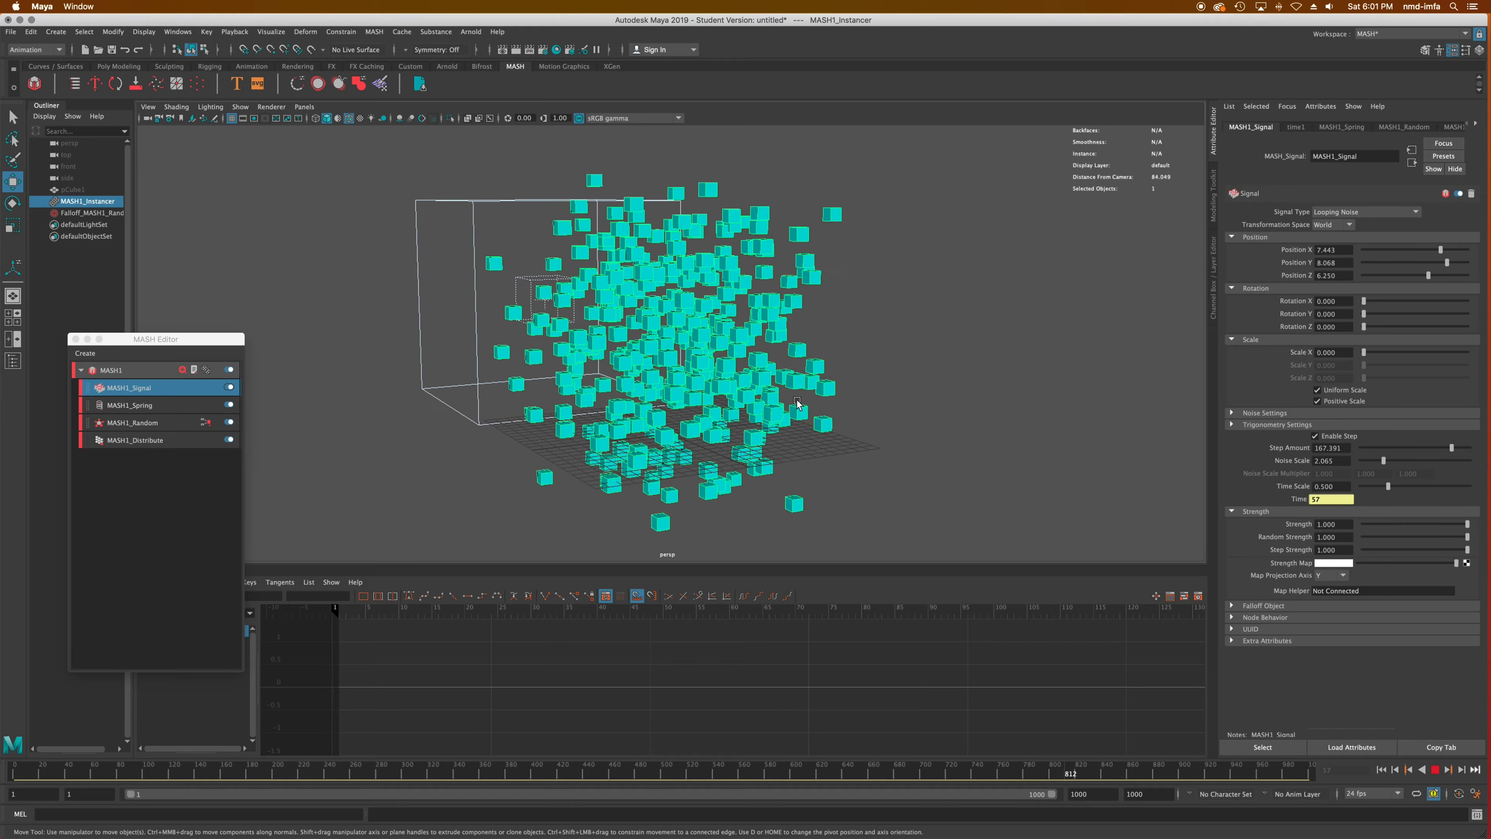
{"action": "left_click_drag", "start_coordinate": [1382, 459], "coordinate": [1401, 458]}
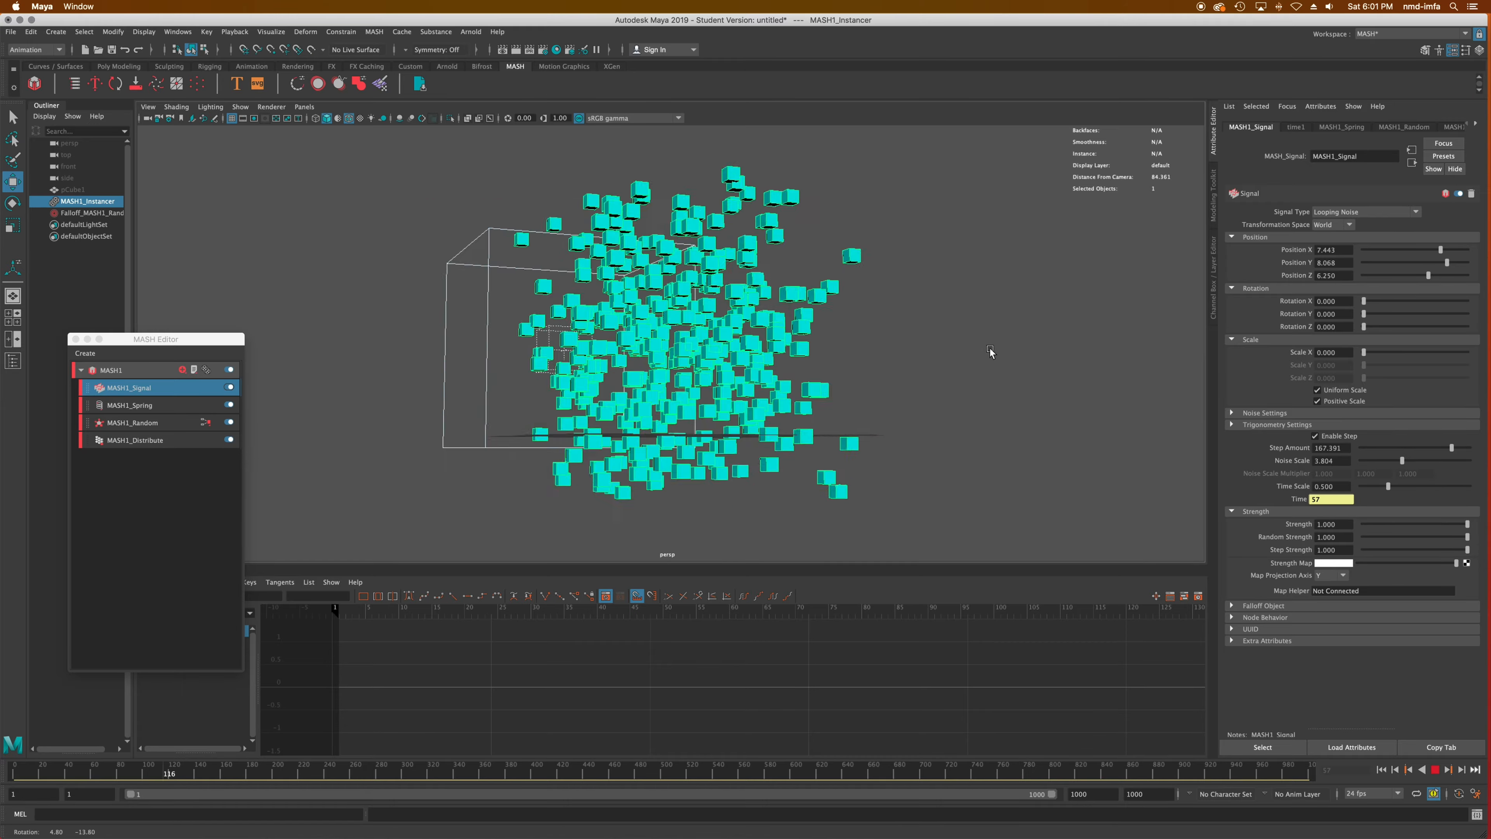
{"action": "left_click_drag", "start_coordinate": [990, 348], "coordinate": [955, 370], "text": "alt"}
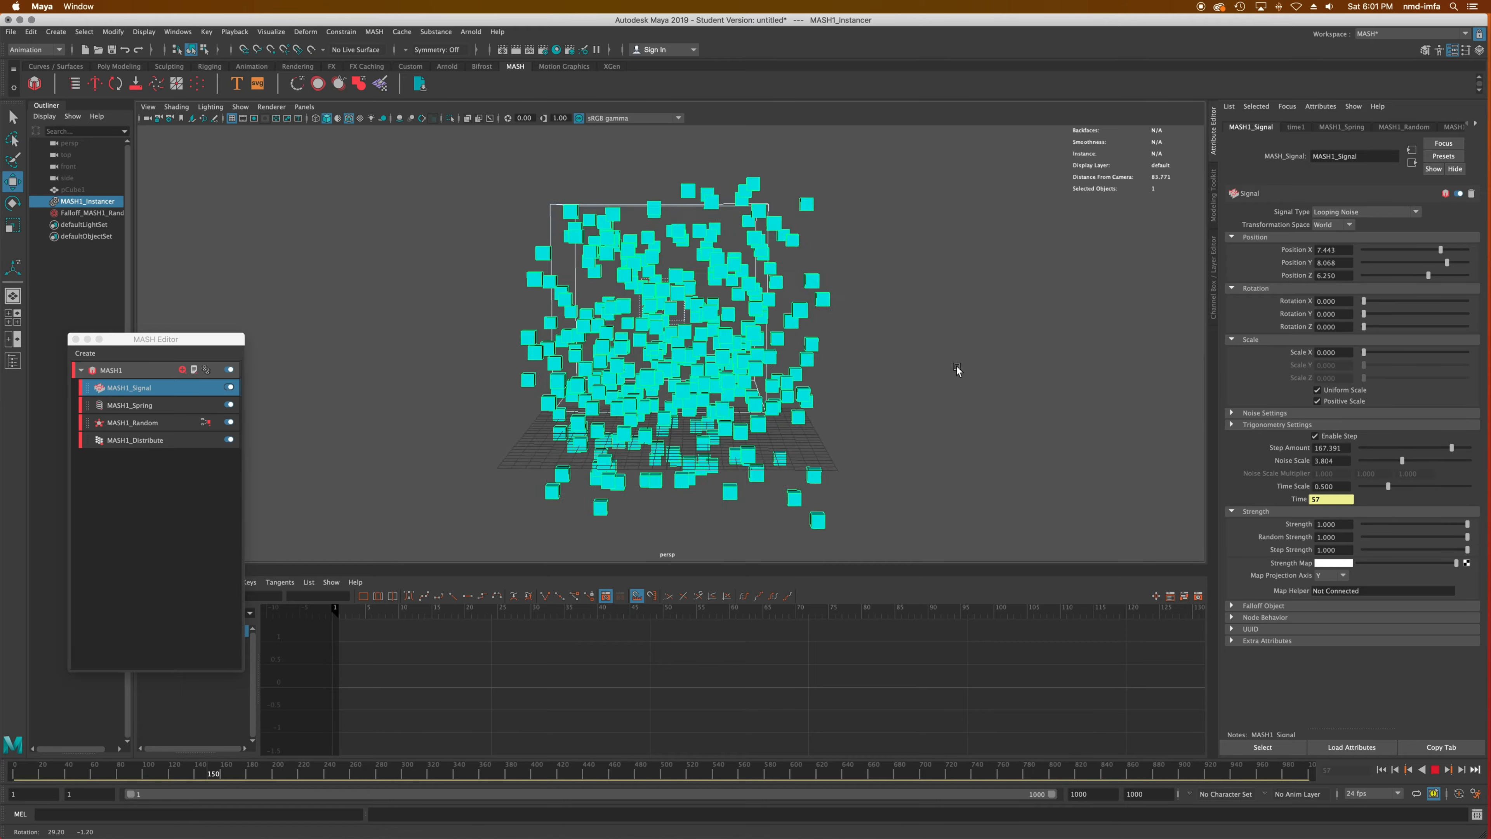
{"action": "left_click", "coordinate": [1312, 427]}
{"action": "left_click_drag", "start_coordinate": [877, 433], "coordinate": [915, 446], "text": "alt"}
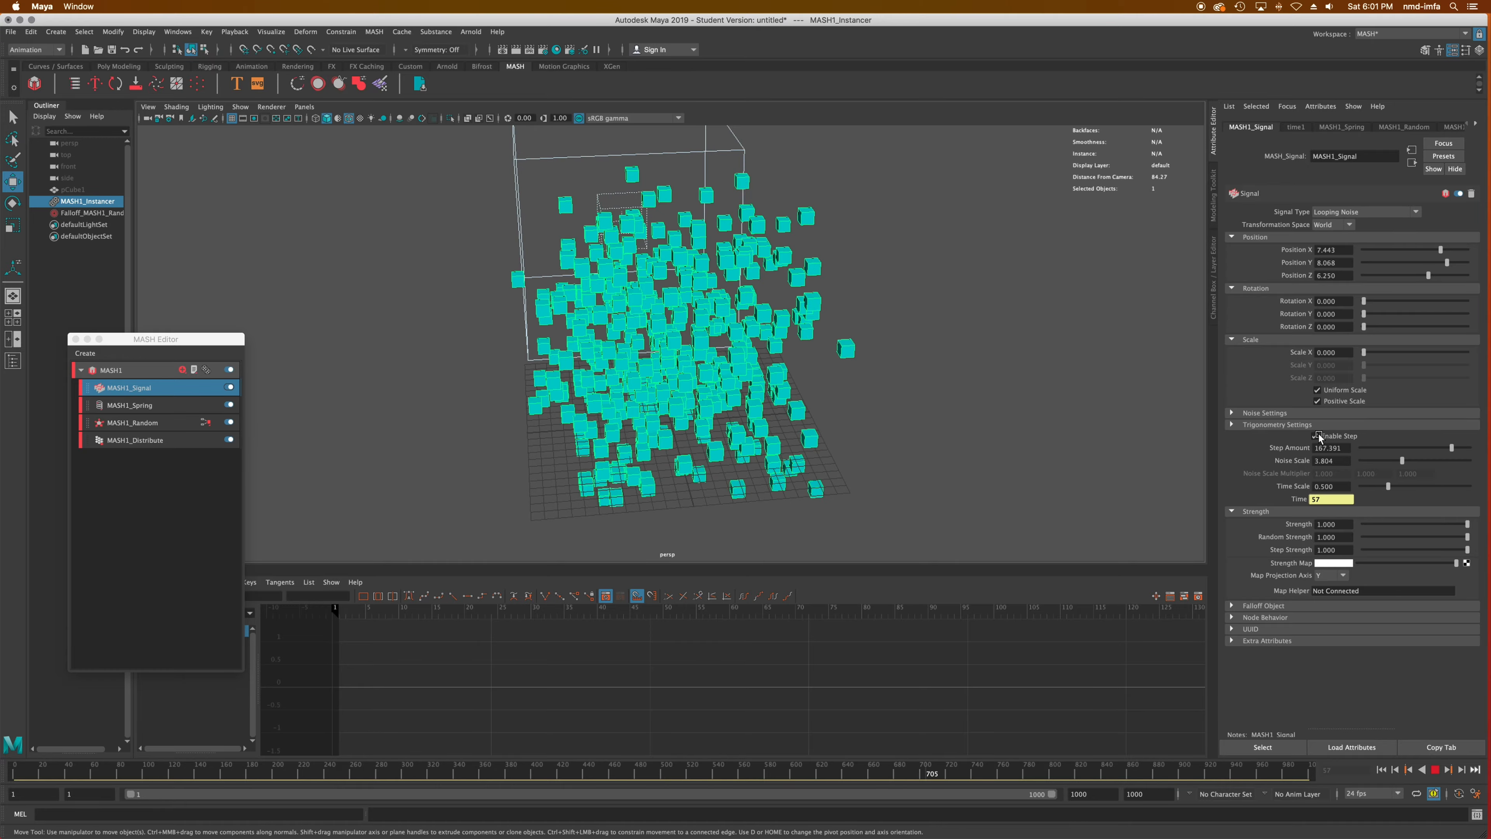
{"action": "left_click_drag", "start_coordinate": [804, 466], "coordinate": [849, 439], "text": "alt"}
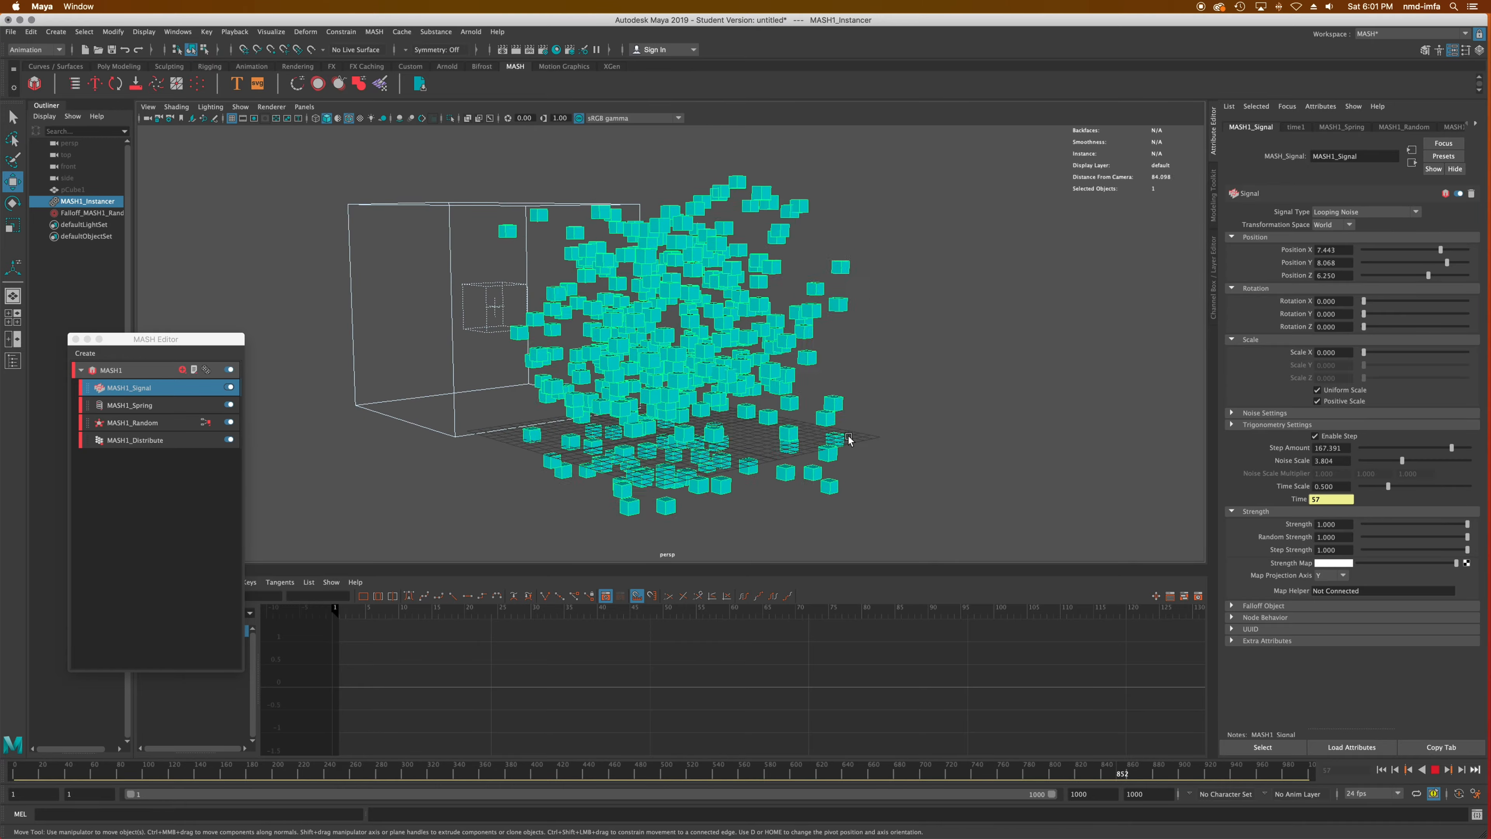
Set the signal type to Trigonometry with Step Amount 39.130, Noise Scale 0.870 and Strength 0.051.
{"action": "left_click", "coordinate": [1333, 213]}
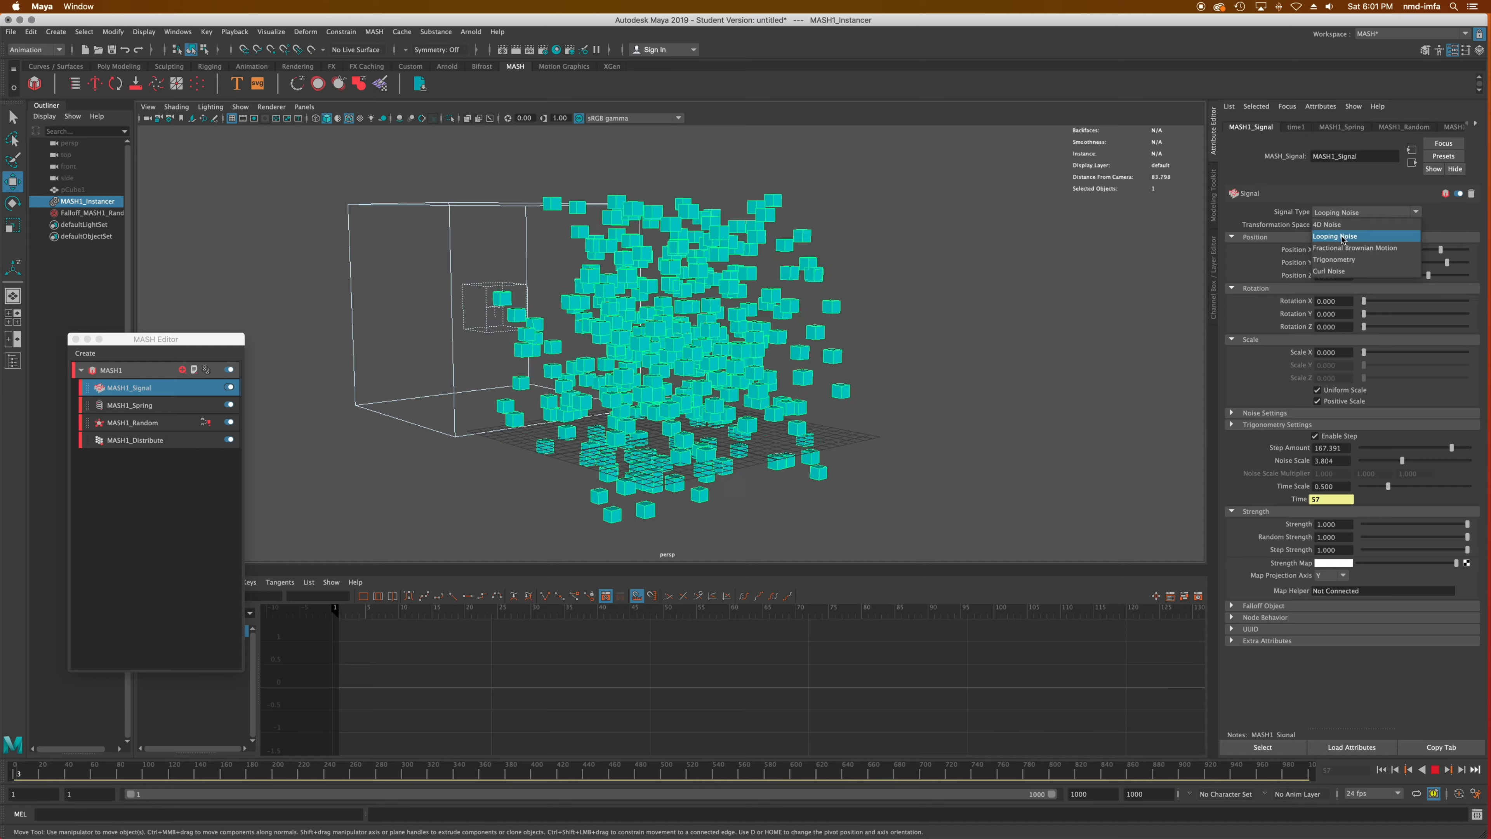
{"action": "left_click", "coordinate": [1356, 261]}
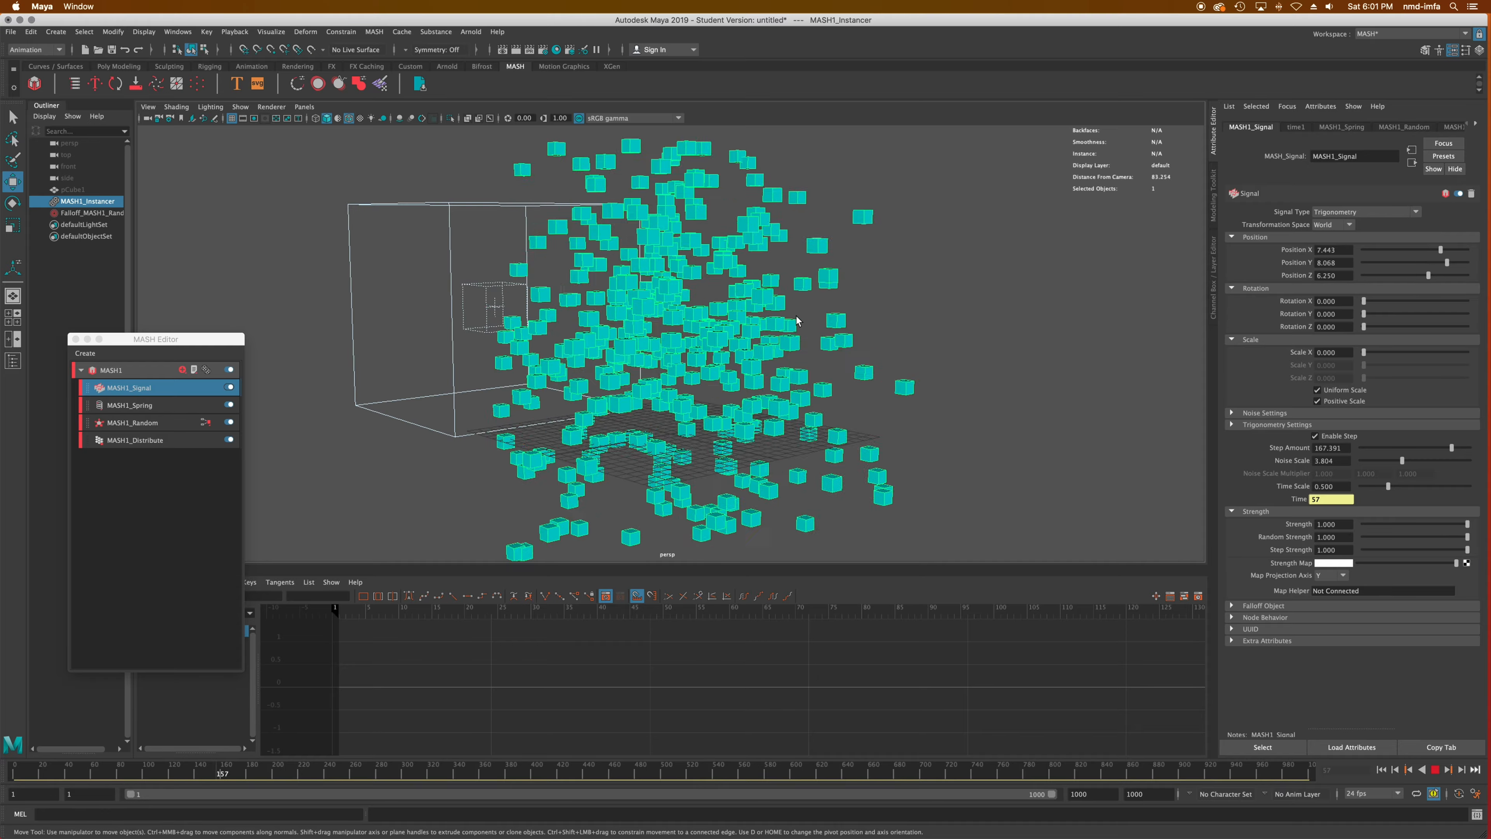
{"action": "scroll", "coordinate": [822, 324], "scroll_direction": "down", "scroll_amount": 2}
{"action": "left_click_drag", "start_coordinate": [1451, 447], "coordinate": [1370, 461]}
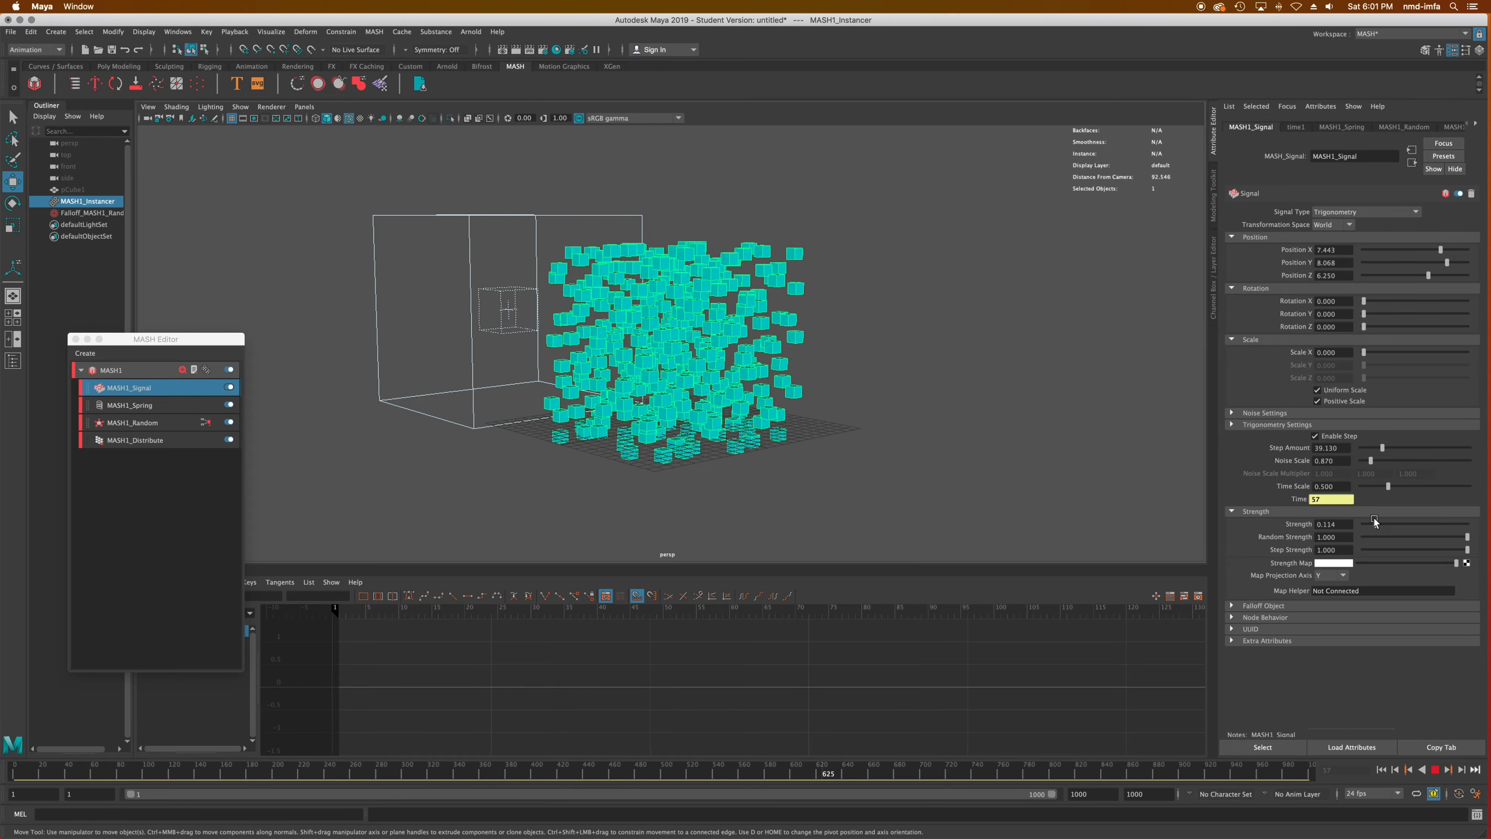
{"action": "left_click_drag", "start_coordinate": [1157, 486], "coordinate": [939, 415], "text": "alt"}
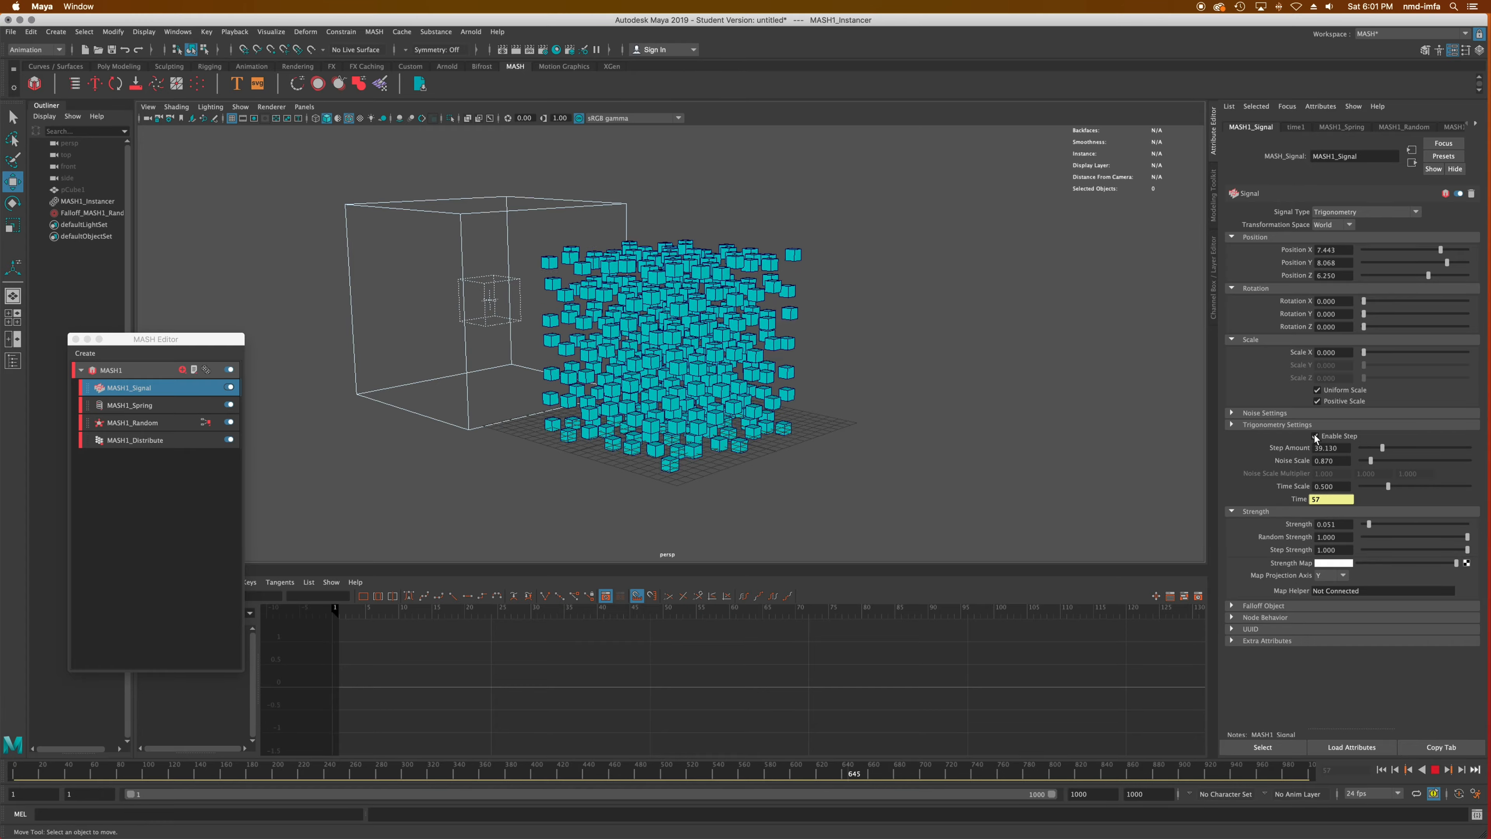
Change the signal type to Curl Noise, with Noise Scale 3.696 and Strength 0.619.
{"action": "left_click", "coordinate": [1353, 212]}
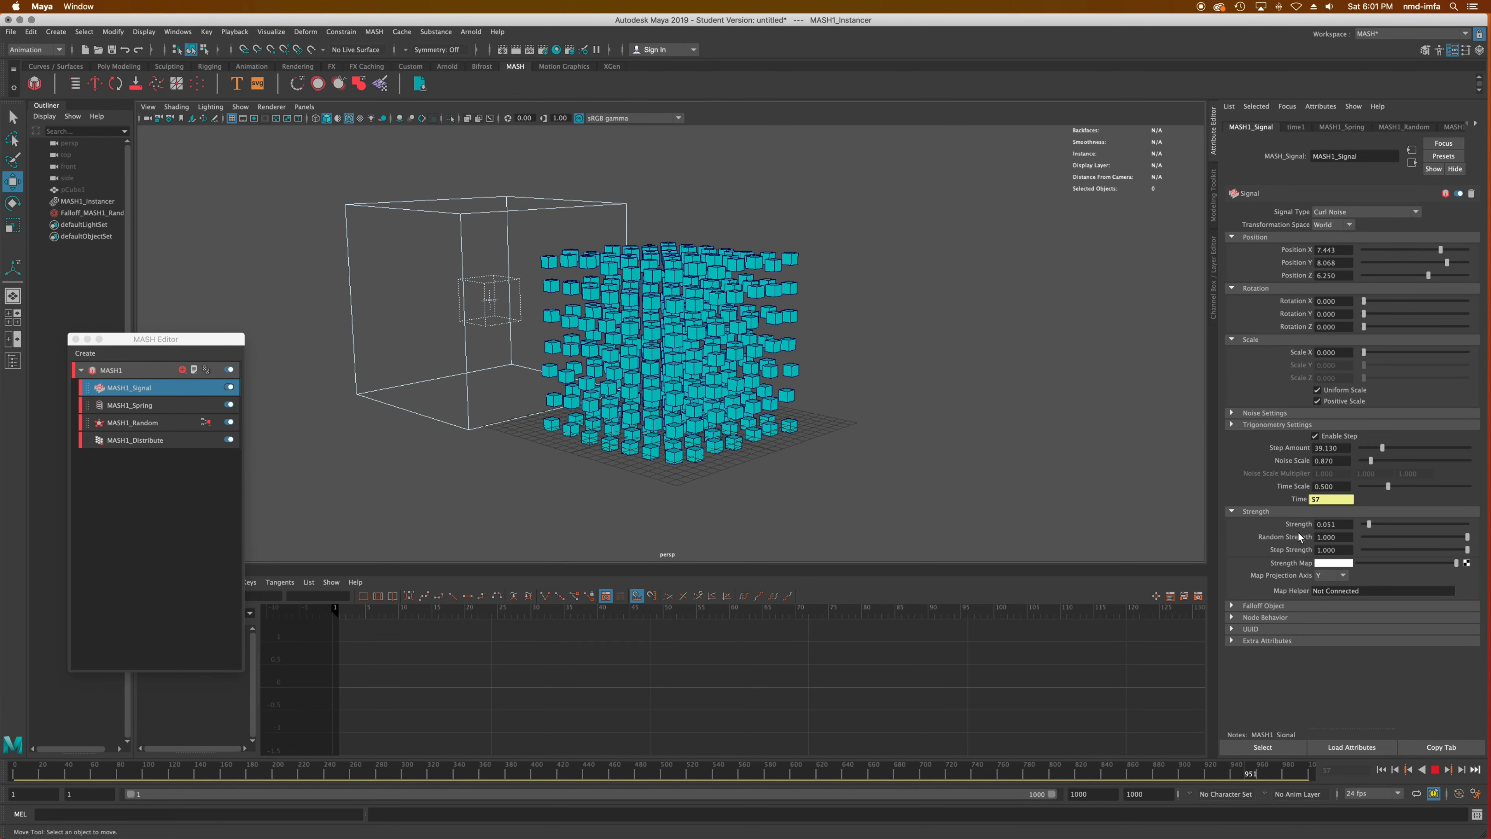
{"action": "left_click_drag", "start_coordinate": [1374, 462], "coordinate": [1398, 454]}
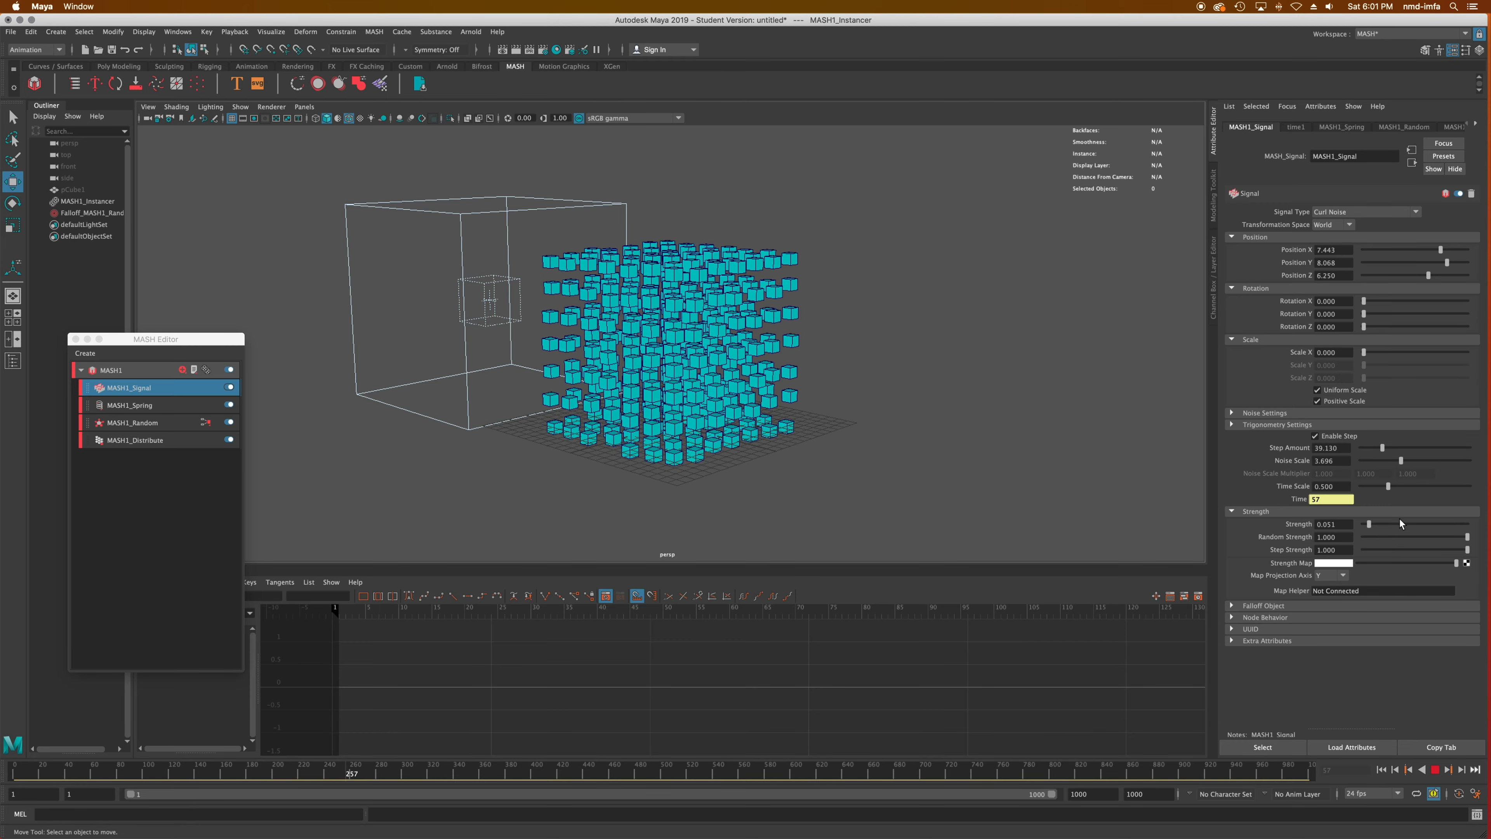
{"action": "left_click_drag", "start_coordinate": [1400, 523], "coordinate": [1427, 517]}
{"action": "left_click_drag", "start_coordinate": [942, 440], "coordinate": [1194, 469], "text": "alt"}
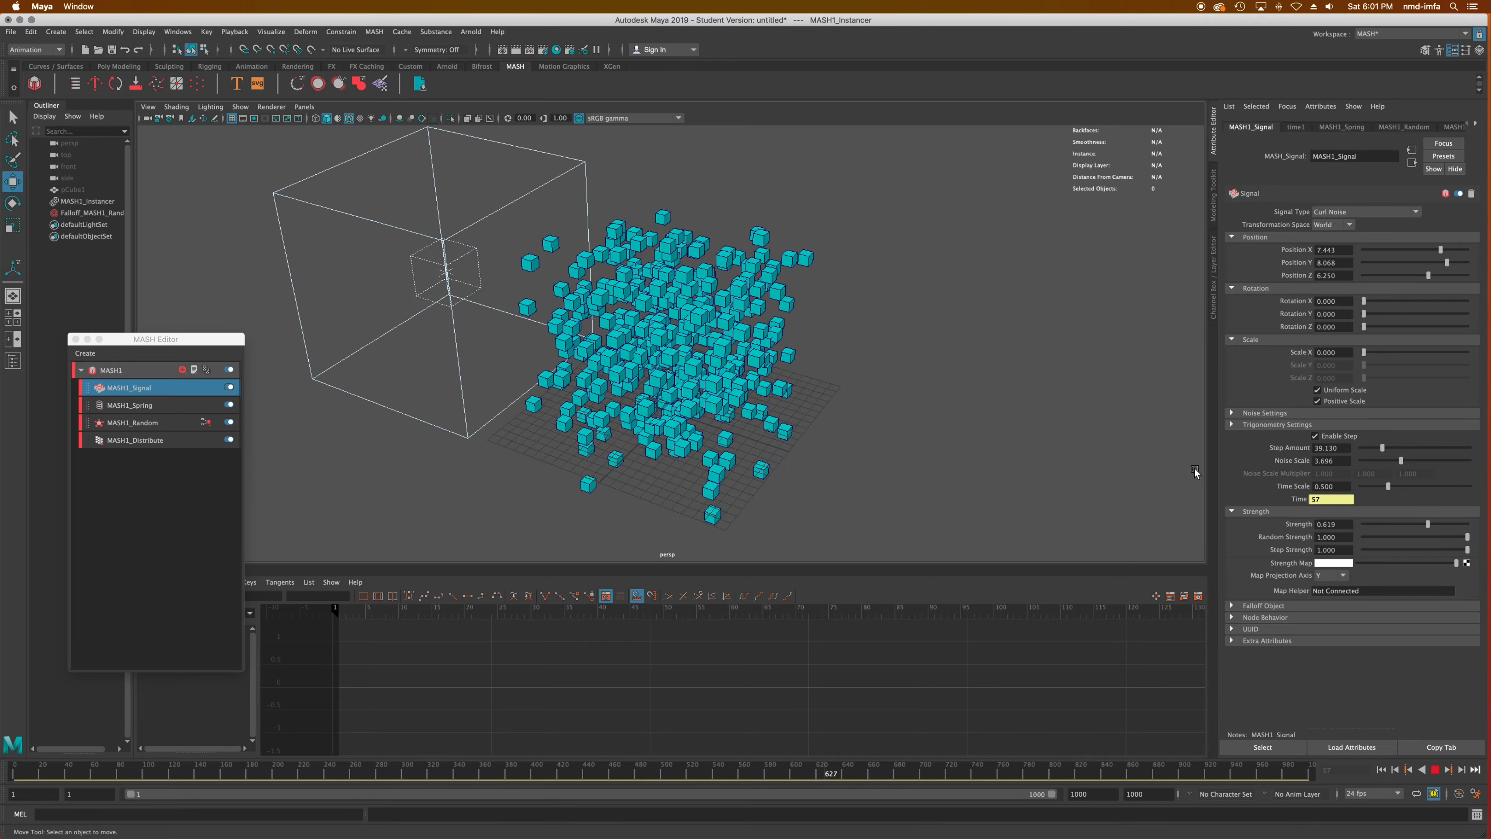
Turn off stepping for the Curl Noise signal and examine the moving cubes from several angles.
{"action": "left_click", "coordinate": [1315, 435]}
{"action": "left_click_drag", "start_coordinate": [1006, 417], "coordinate": [930, 393], "text": "alt"}
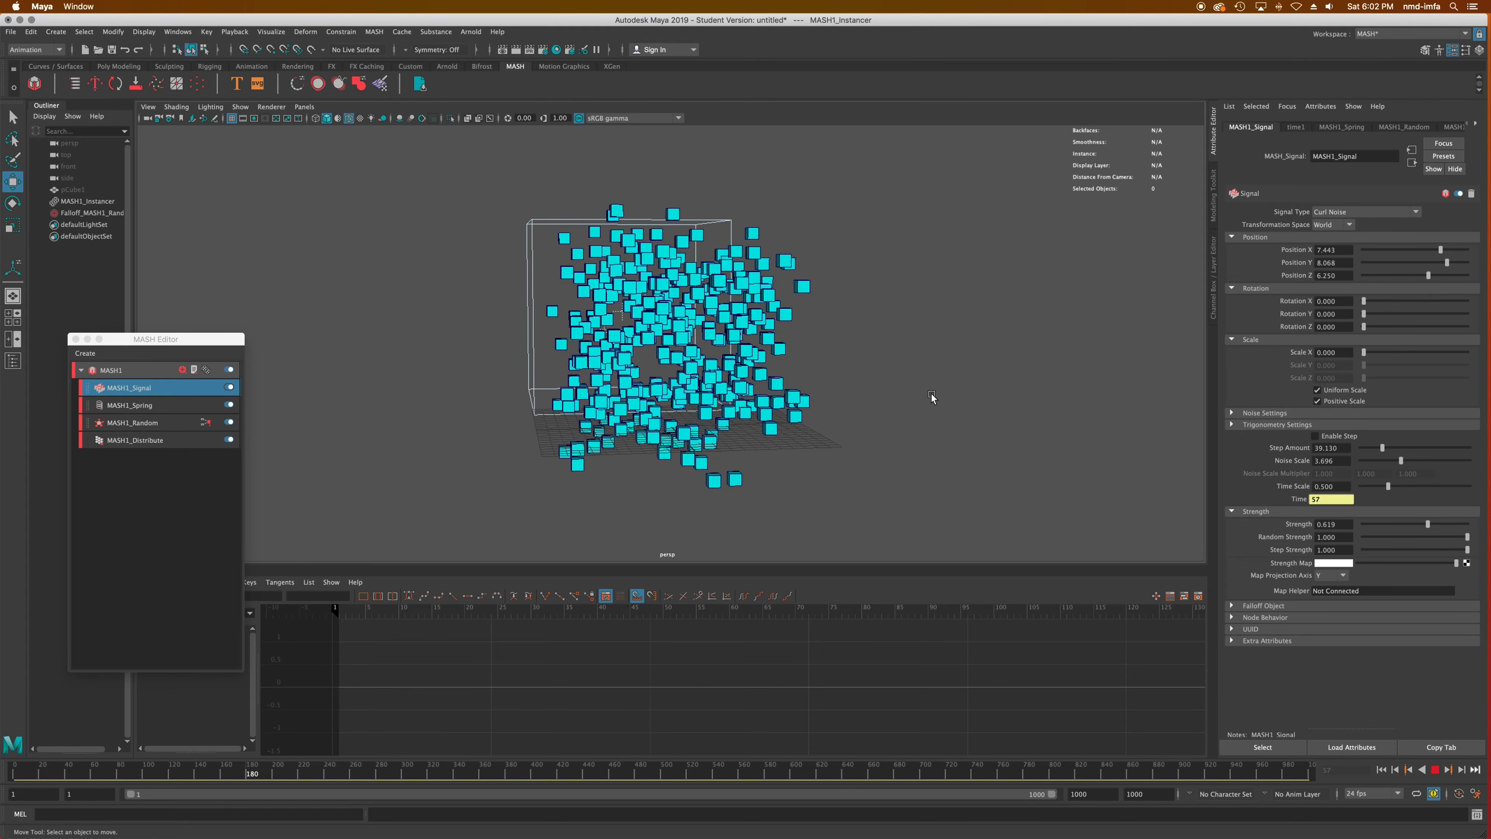
{"action": "left_click_drag", "start_coordinate": [697, 350], "coordinate": [677, 361], "text": "alt"}
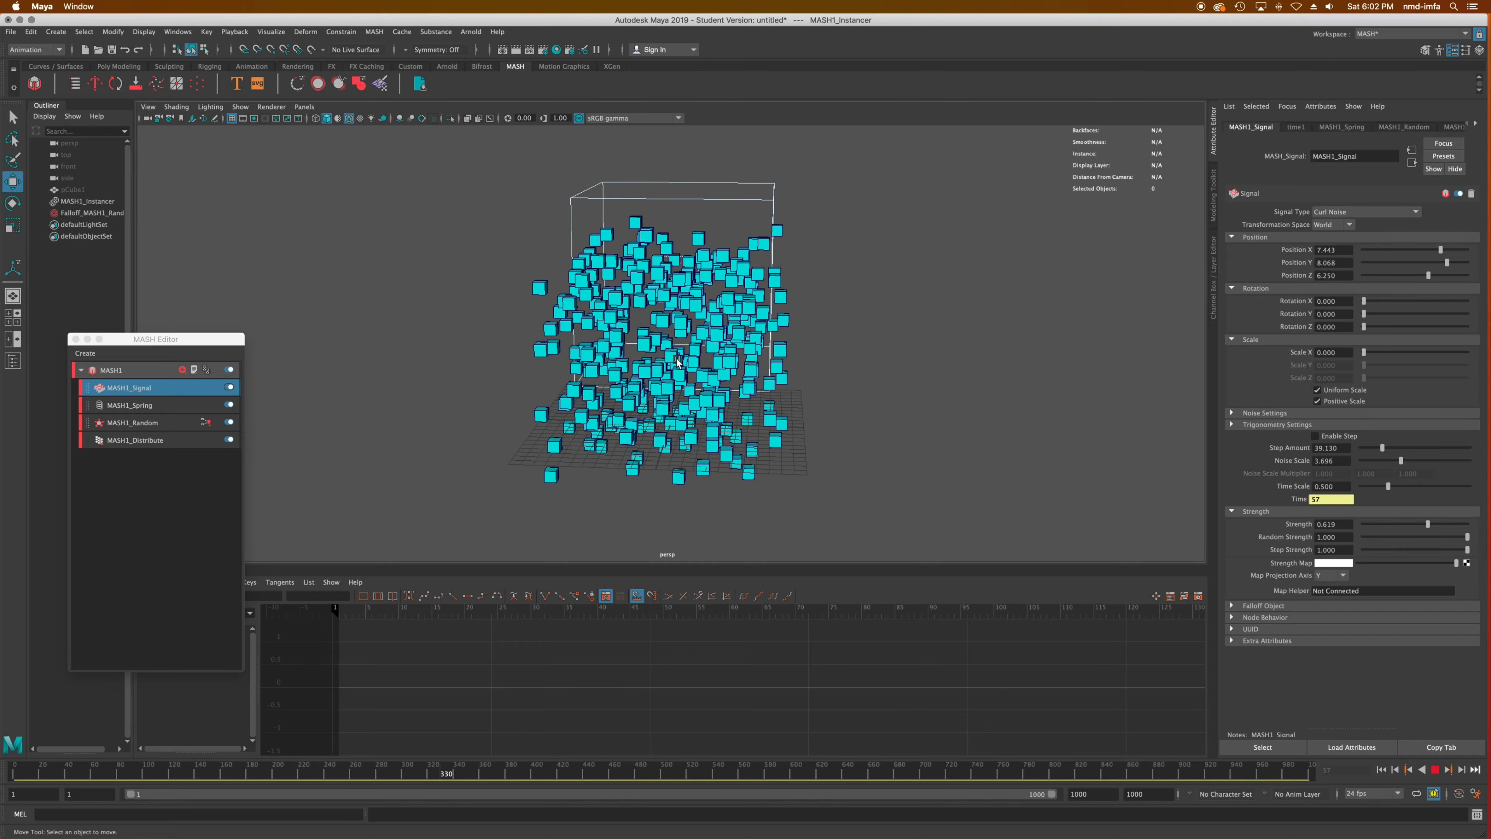
Stop playback, select the Random node's falloff object and move it over the cube grid so it encloses the cubes.
{"action": "left_click_drag", "start_coordinate": [708, 413], "coordinate": [813, 423], "text": "alt"}
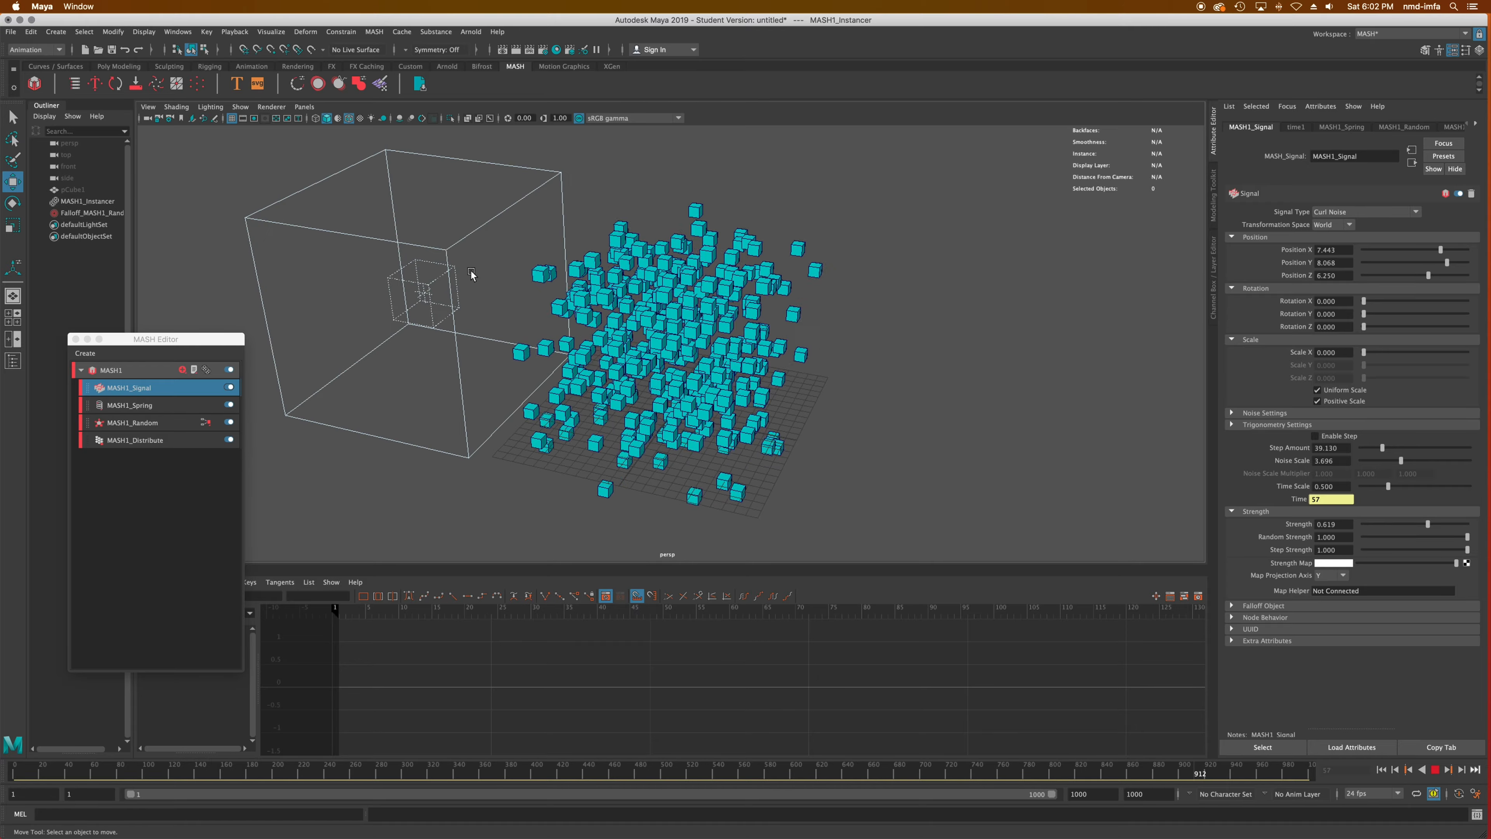
{"action": "left_click", "coordinate": [103, 213]}
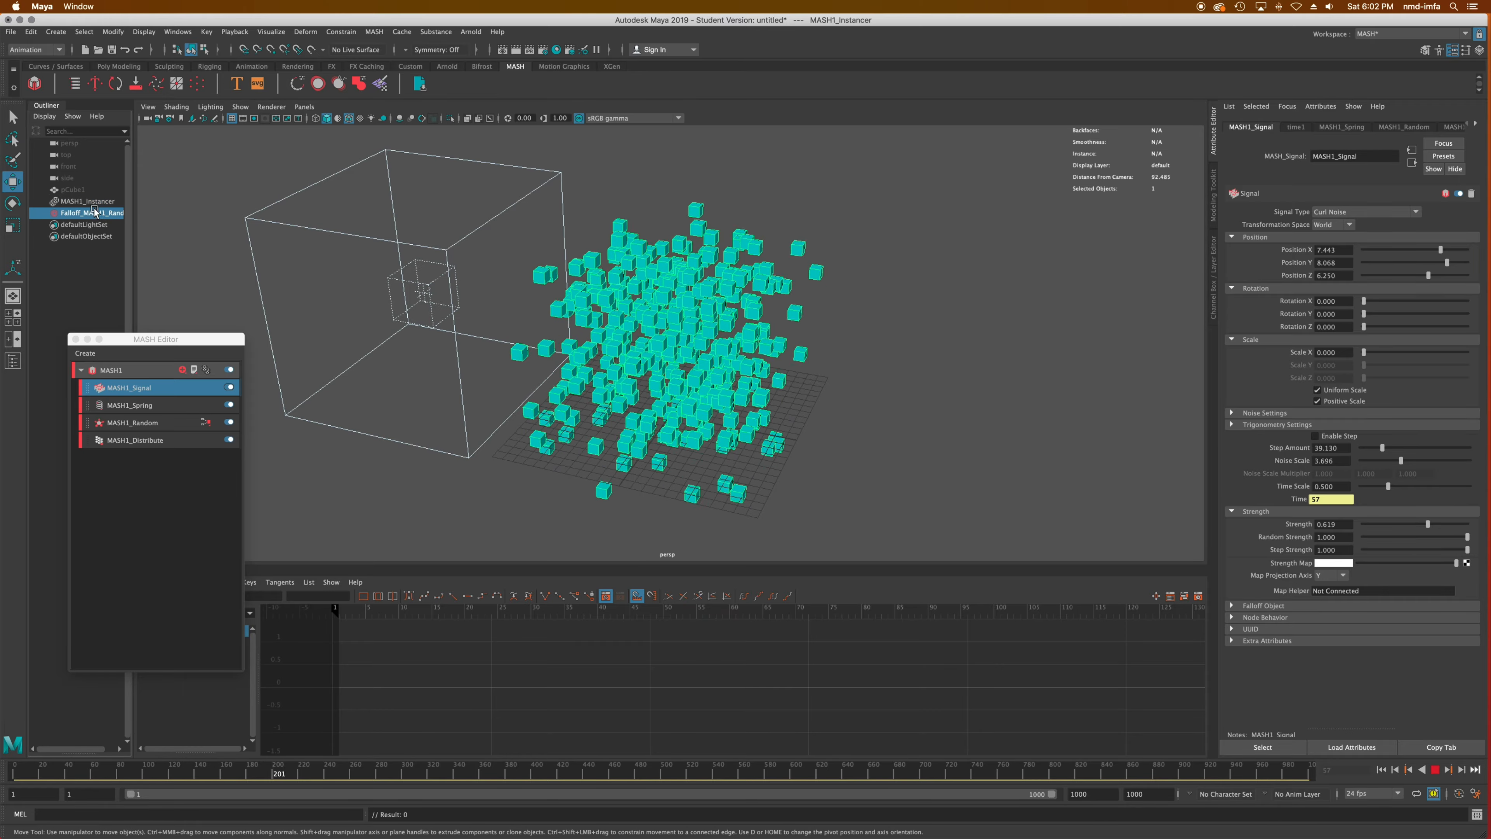
{"action": "left_click", "coordinate": [86, 202]}
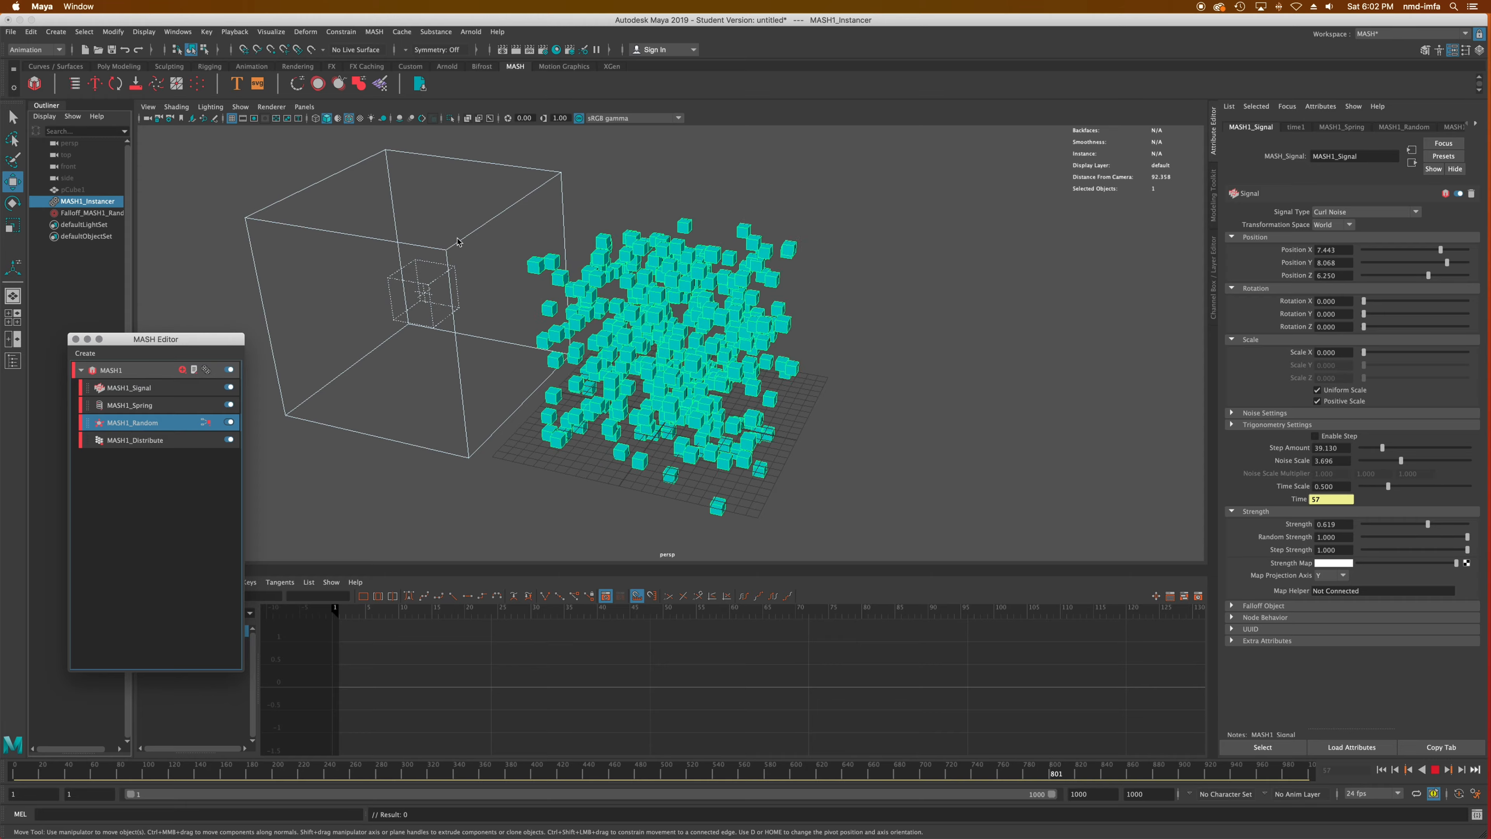
{"action": "left_click", "coordinate": [1423, 128]}
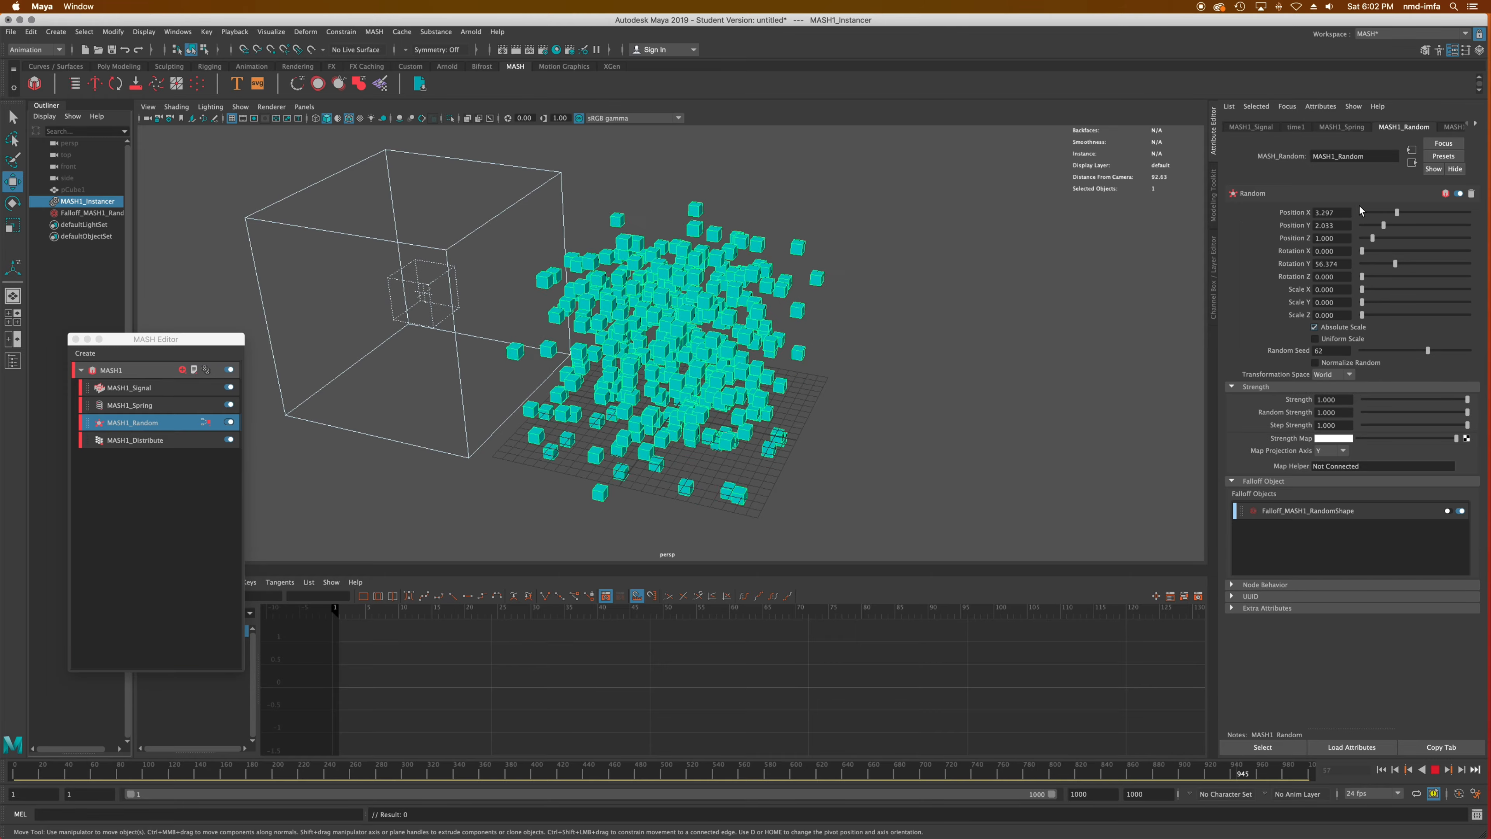
{"action": "left_click", "coordinate": [1329, 509]}
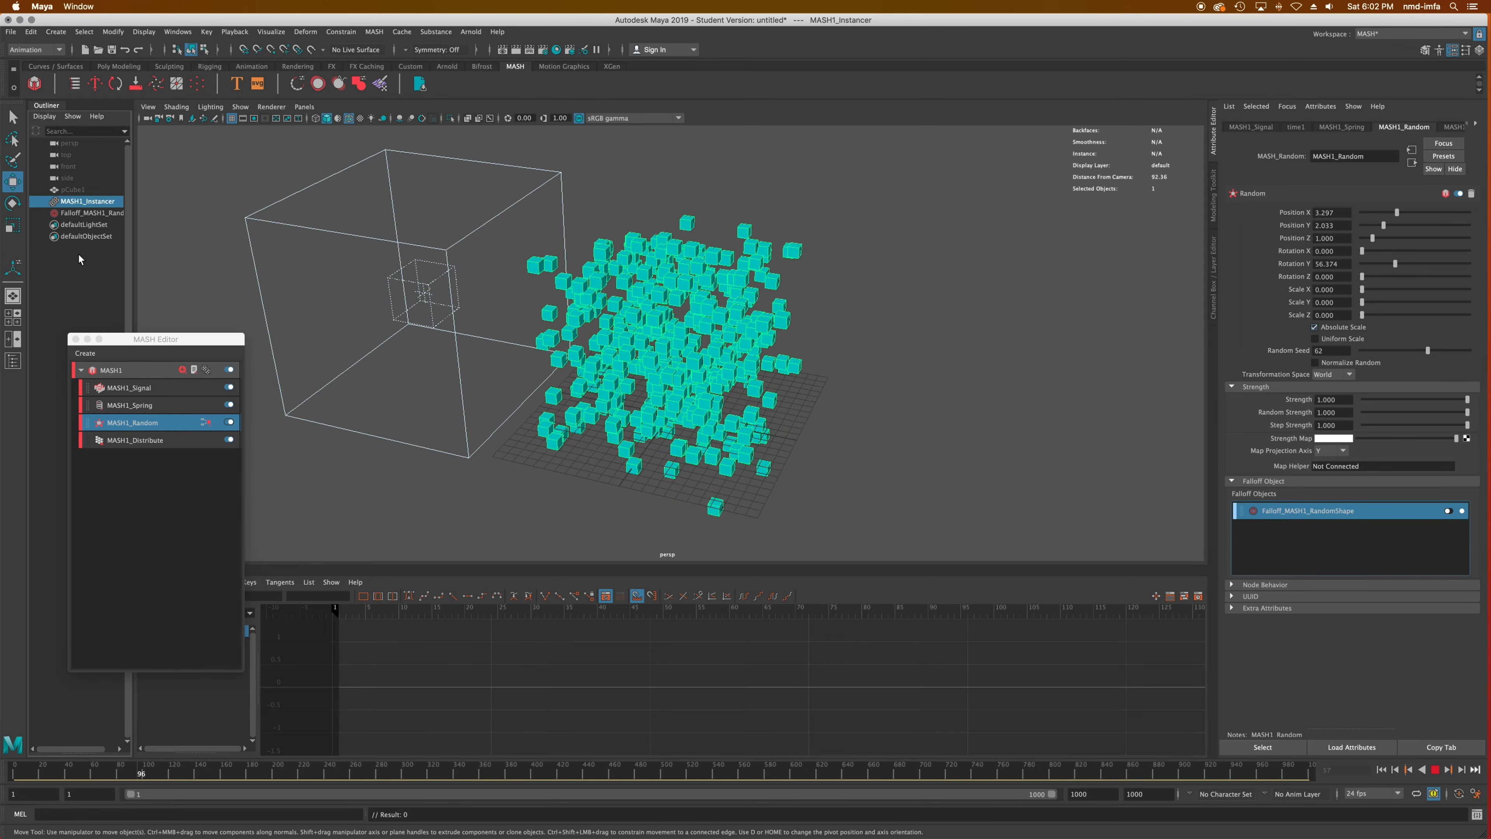
{"action": "left_click", "coordinate": [88, 213]}
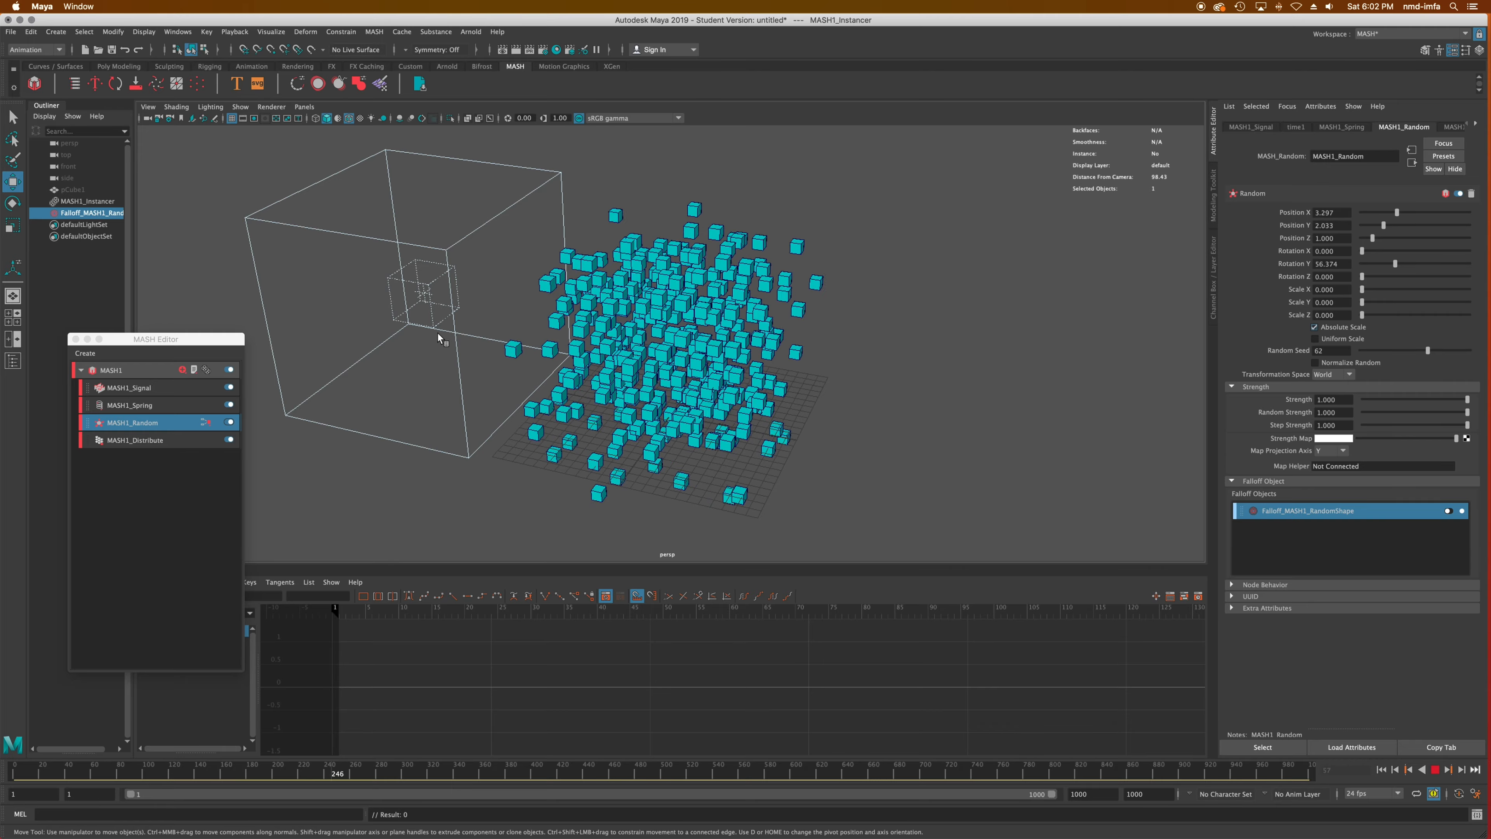
{"action": "left_click", "coordinate": [1435, 769]}
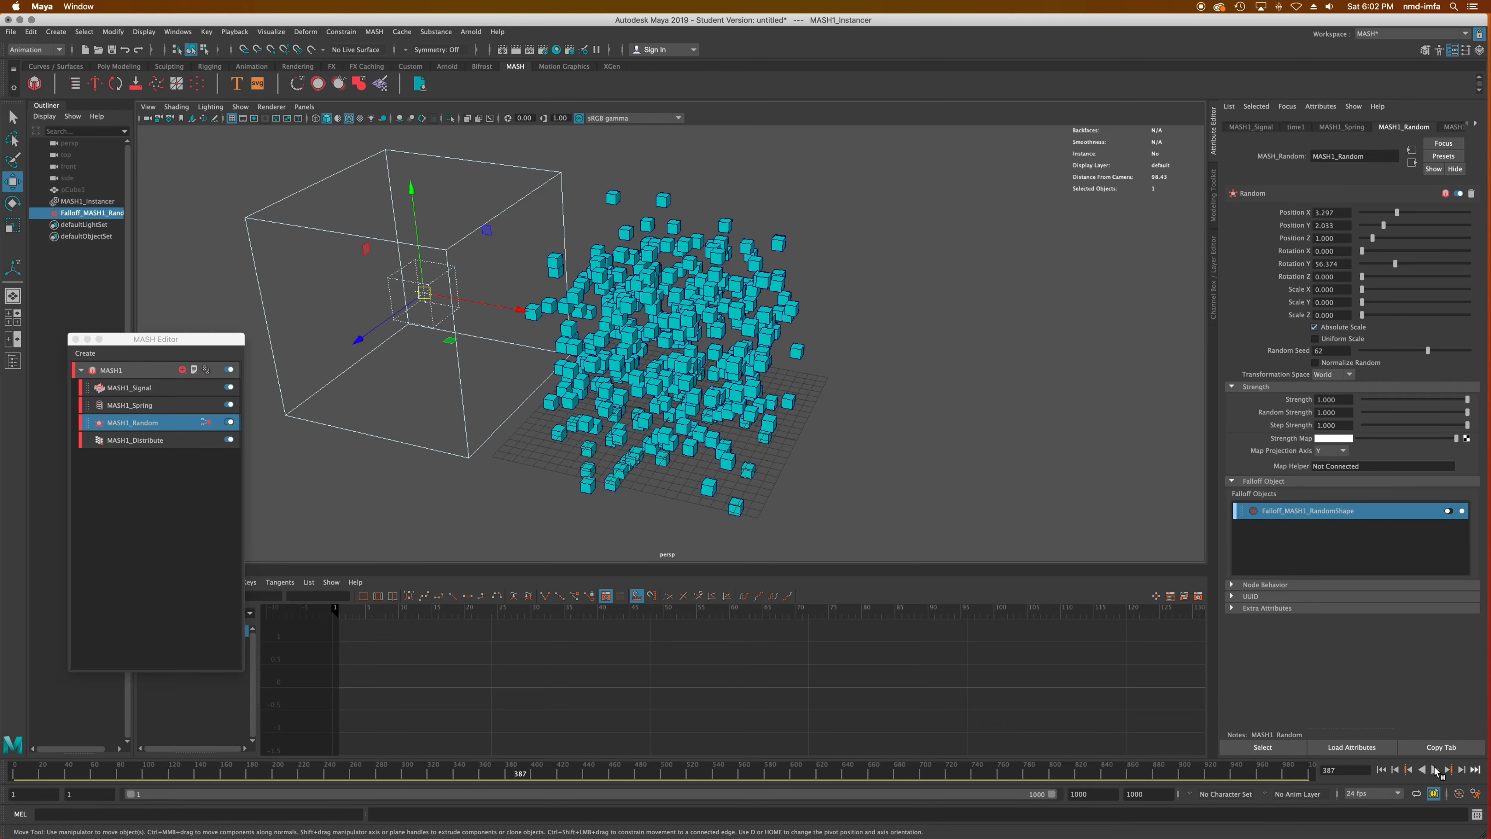
{"action": "left_click_drag", "start_coordinate": [528, 315], "coordinate": [778, 368]}
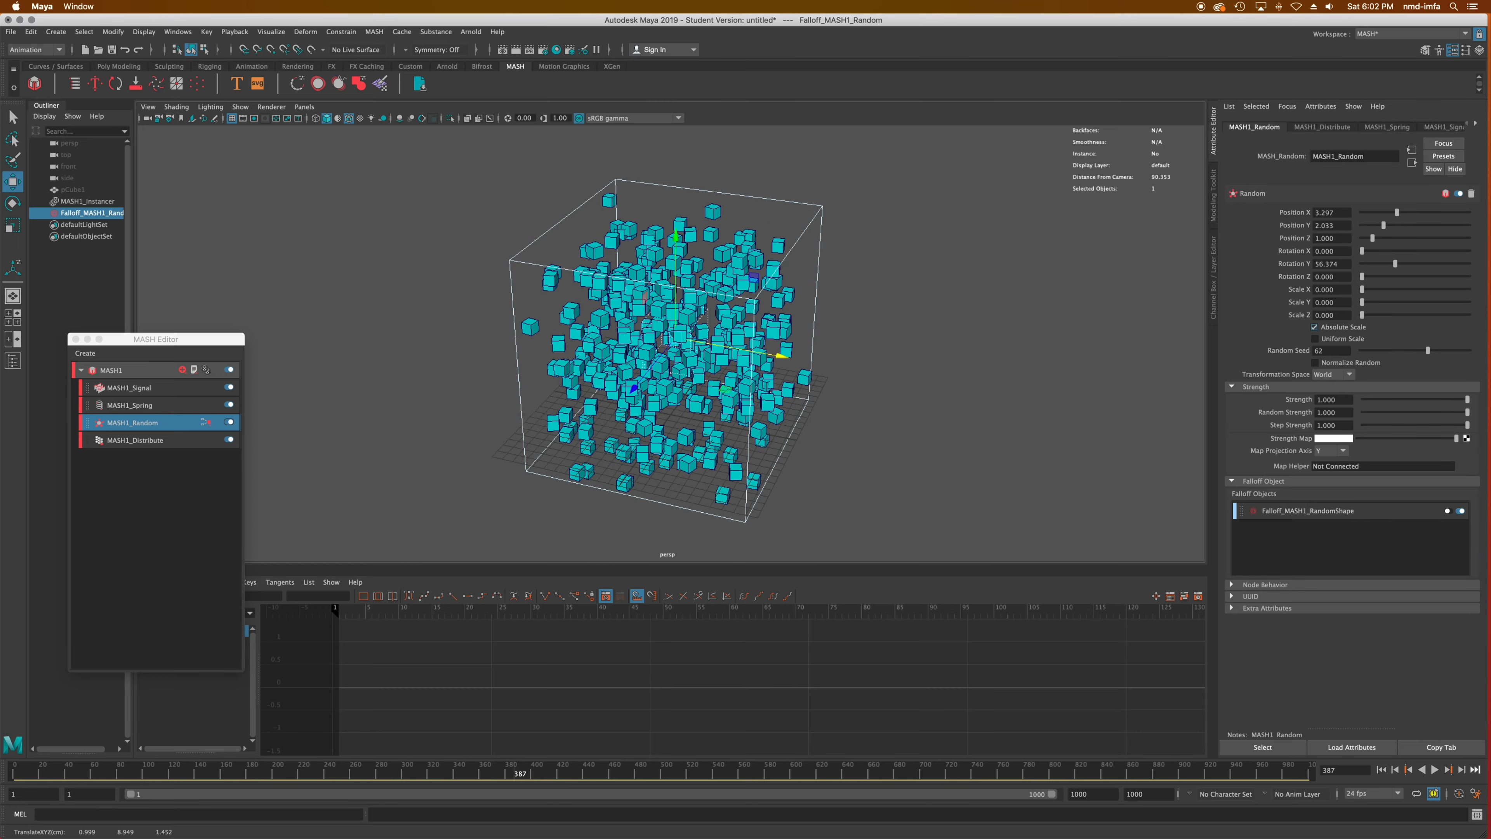
Play the animation to examine the cubes' motion inside the falloff from another angle, and stop playback.
{"action": "left_click", "coordinate": [1434, 770]}
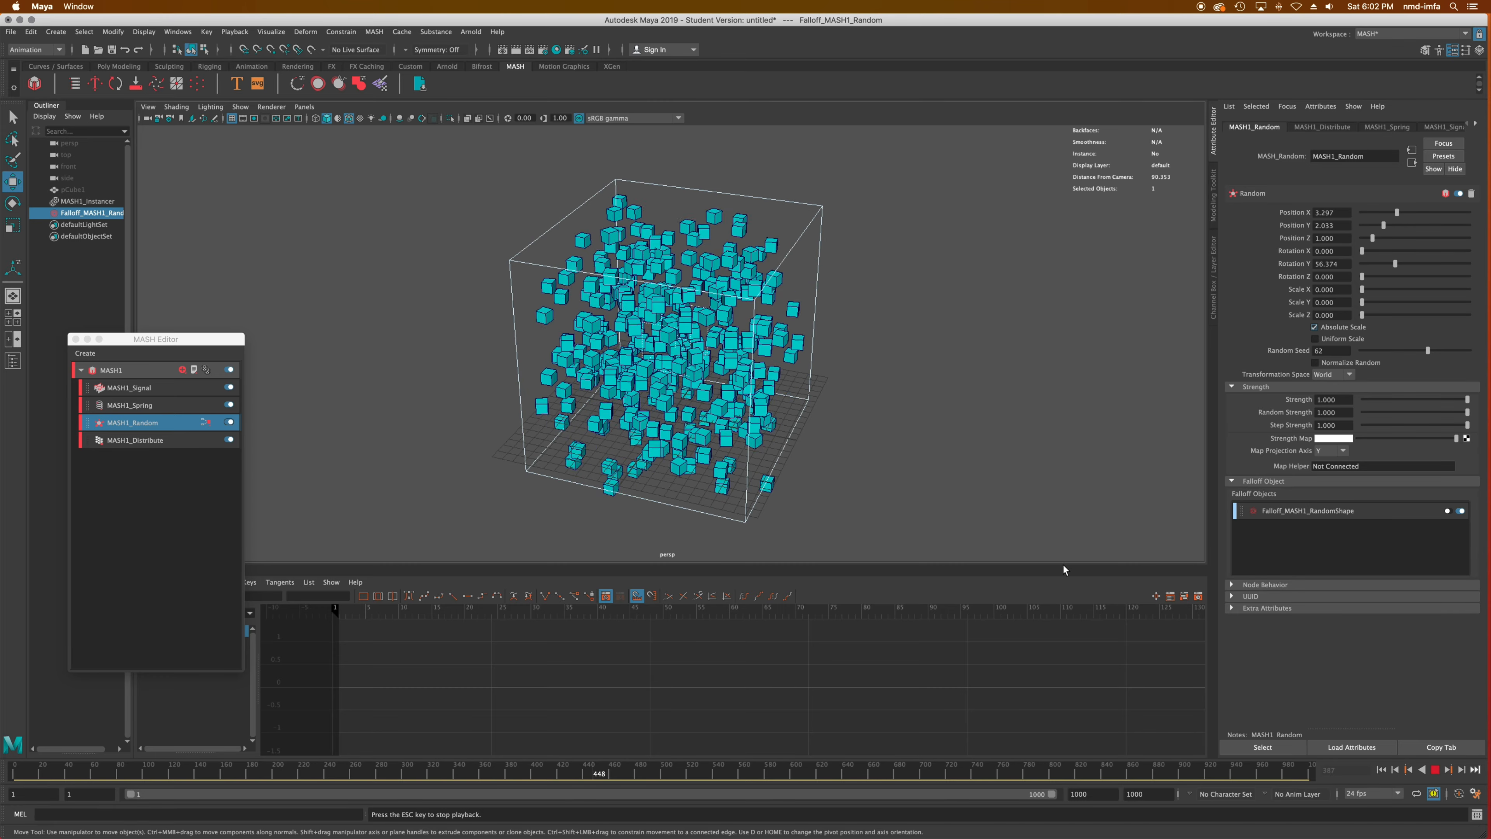
{"action": "left_click_drag", "start_coordinate": [1065, 573], "coordinate": [859, 478], "text": "alt"}
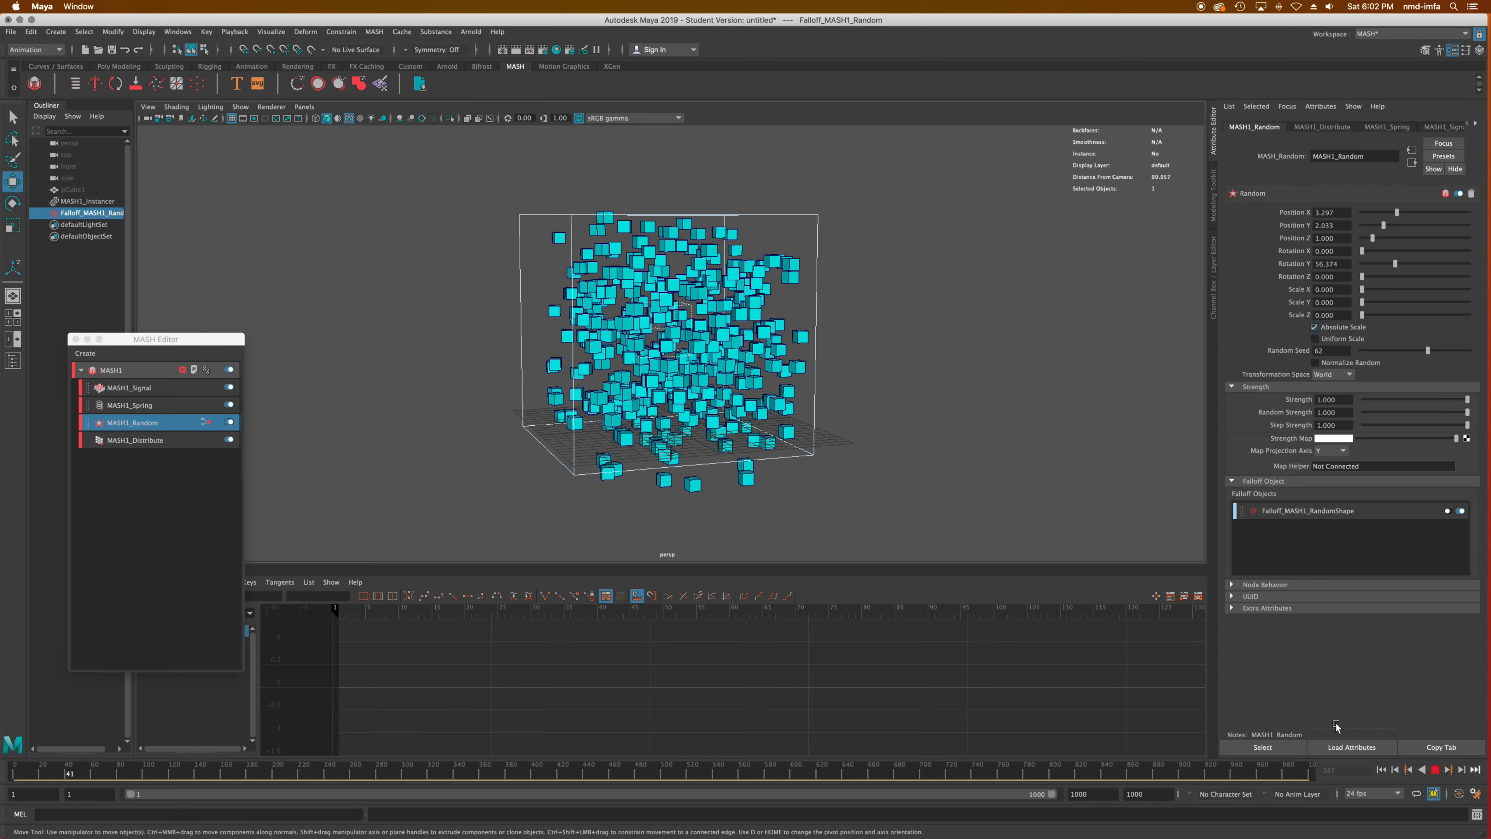
{"action": "left_click", "coordinate": [1435, 768]}
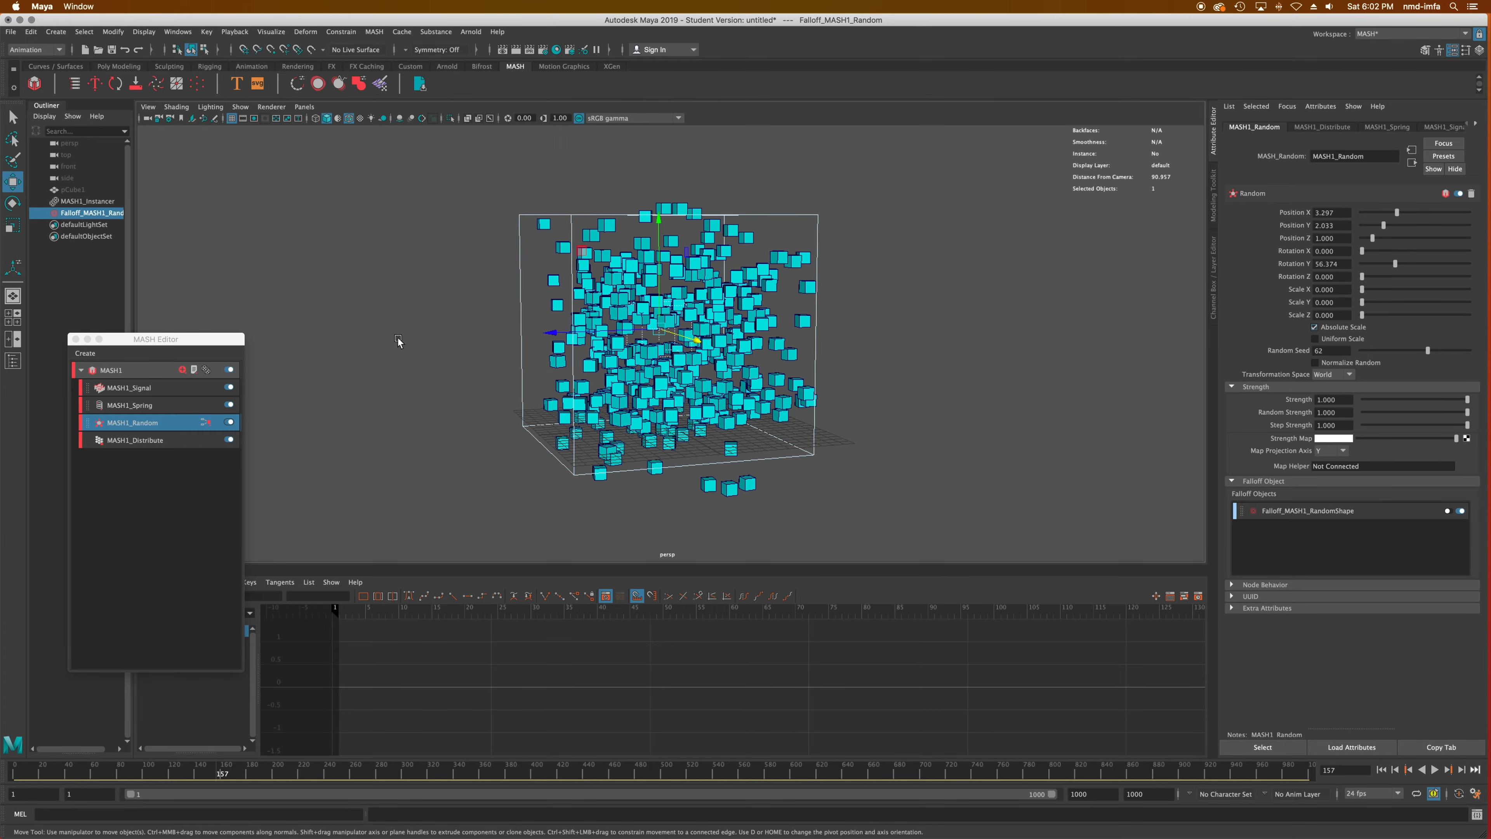
Move the Random falloff back off the cube grid to the empty space beside it and clear the selection.
{"action": "left_click_drag", "start_coordinate": [606, 363], "coordinate": [470, 359], "text": "alt"}
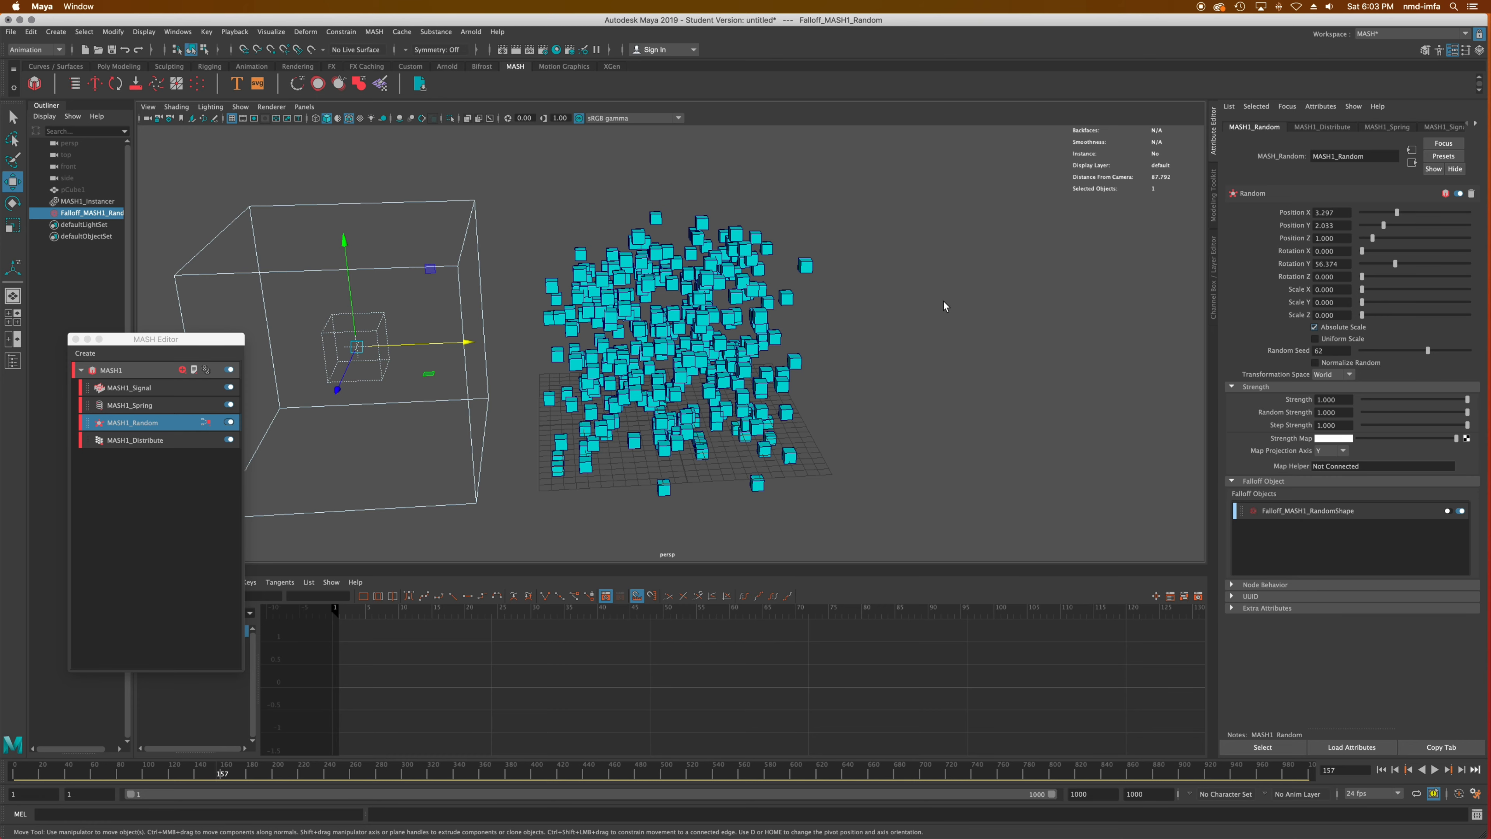
{"action": "left_click_drag", "start_coordinate": [943, 306], "coordinate": [698, 327], "text": "alt"}
{"action": "left_click", "coordinate": [697, 326]}
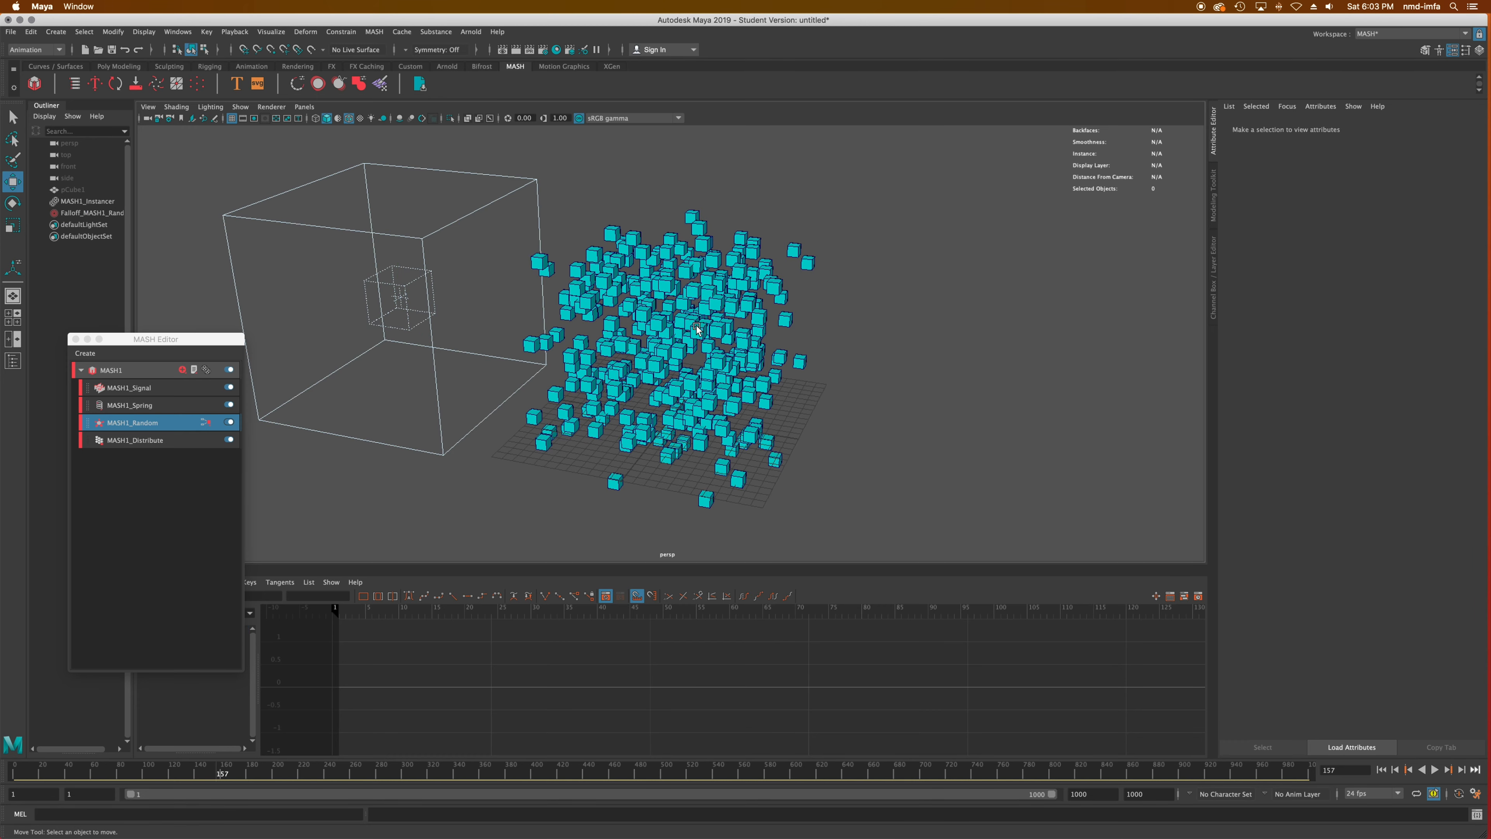
Add a Transform node to the MASH1 network and set its Position X to 5.
{"action": "left_click", "coordinate": [155, 385]}
{"action": "left_click", "coordinate": [96, 202]}
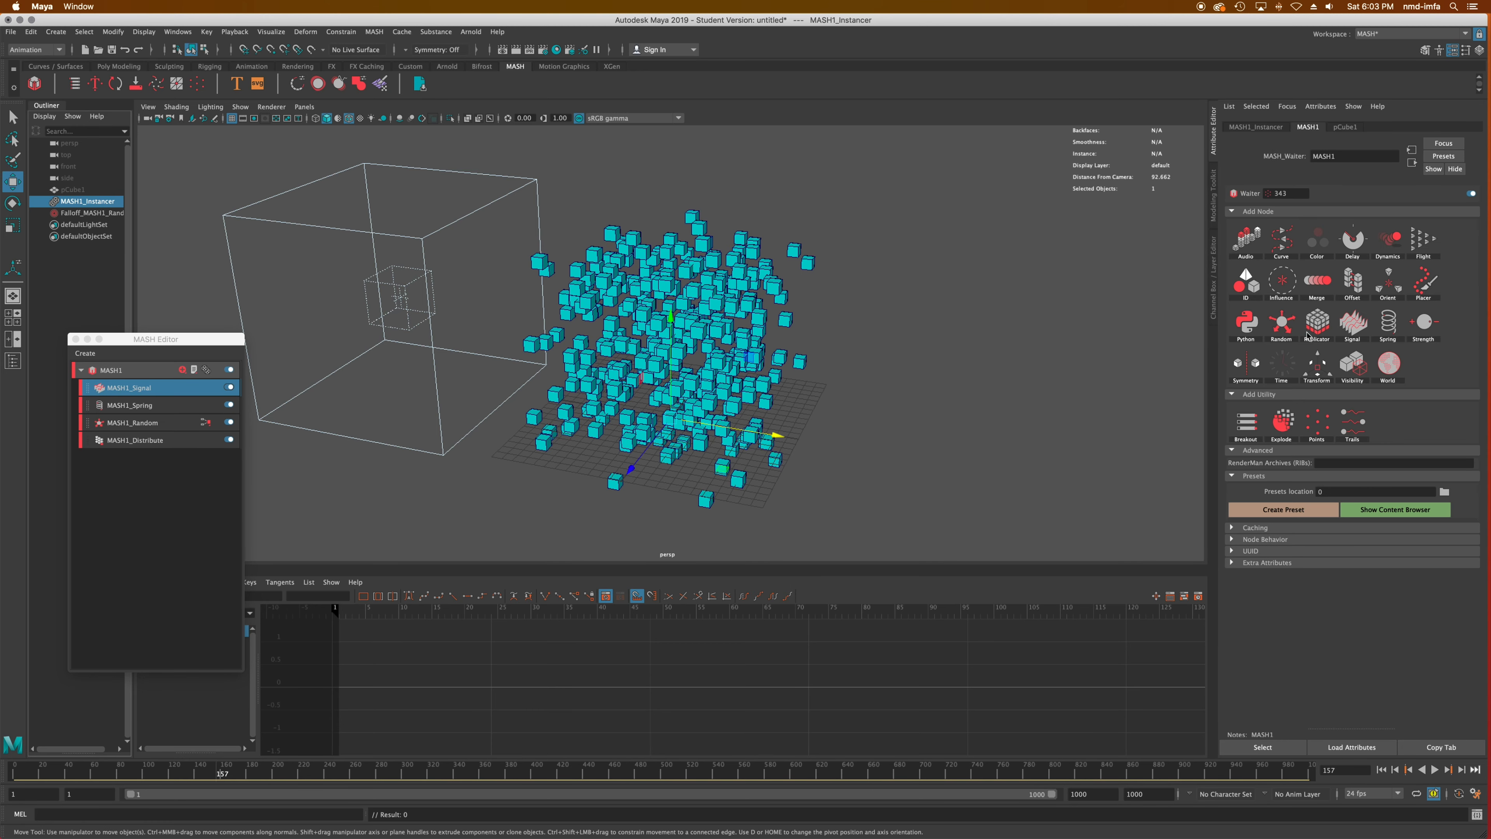
{"action": "left_click", "coordinate": [1318, 369]}
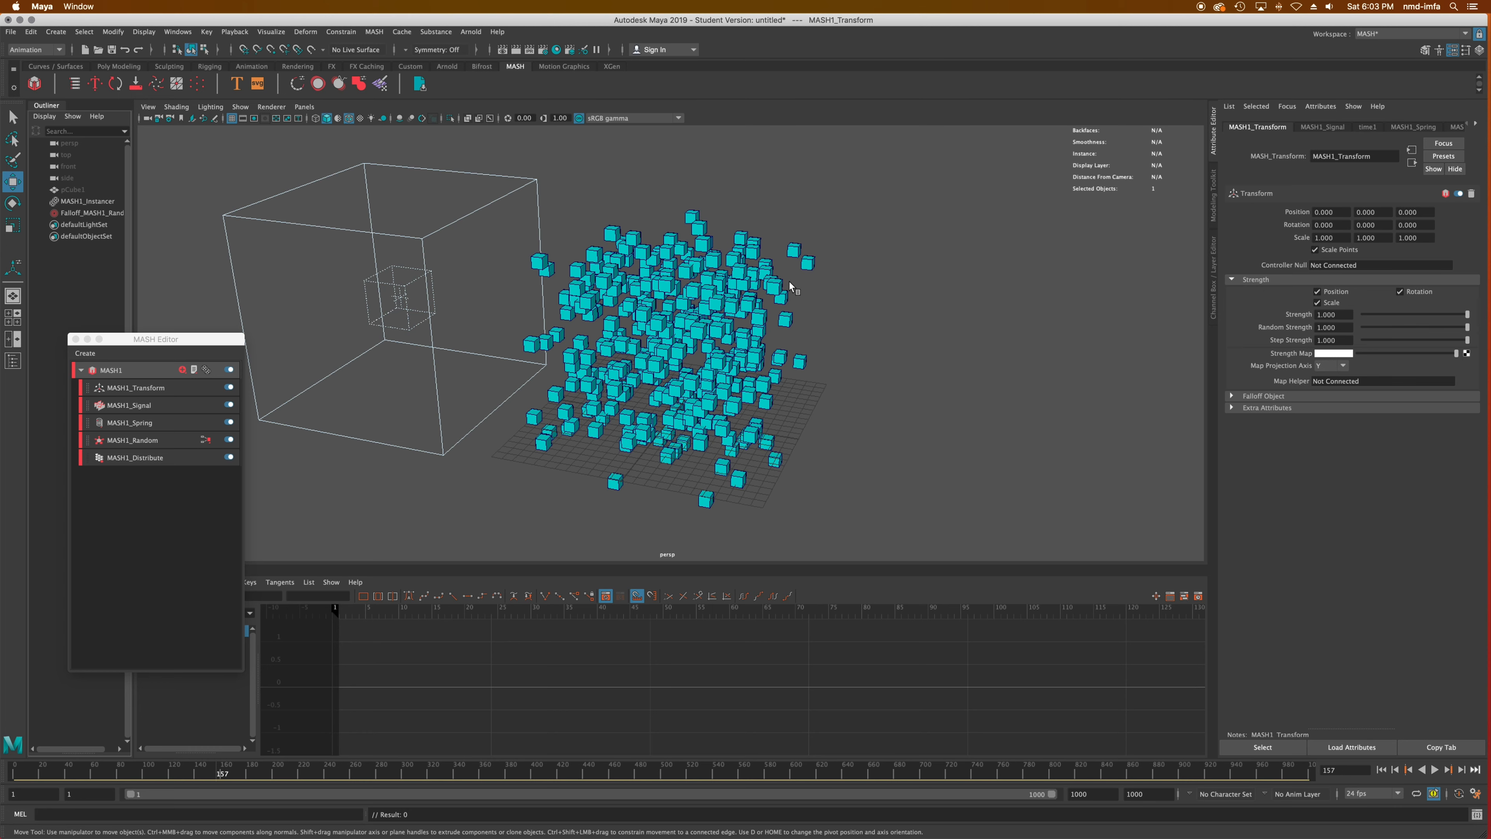
{"action": "left_click", "coordinate": [1328, 215]}
{"action": "type", "text": "5"}
{"action": "key", "text": "Return"}
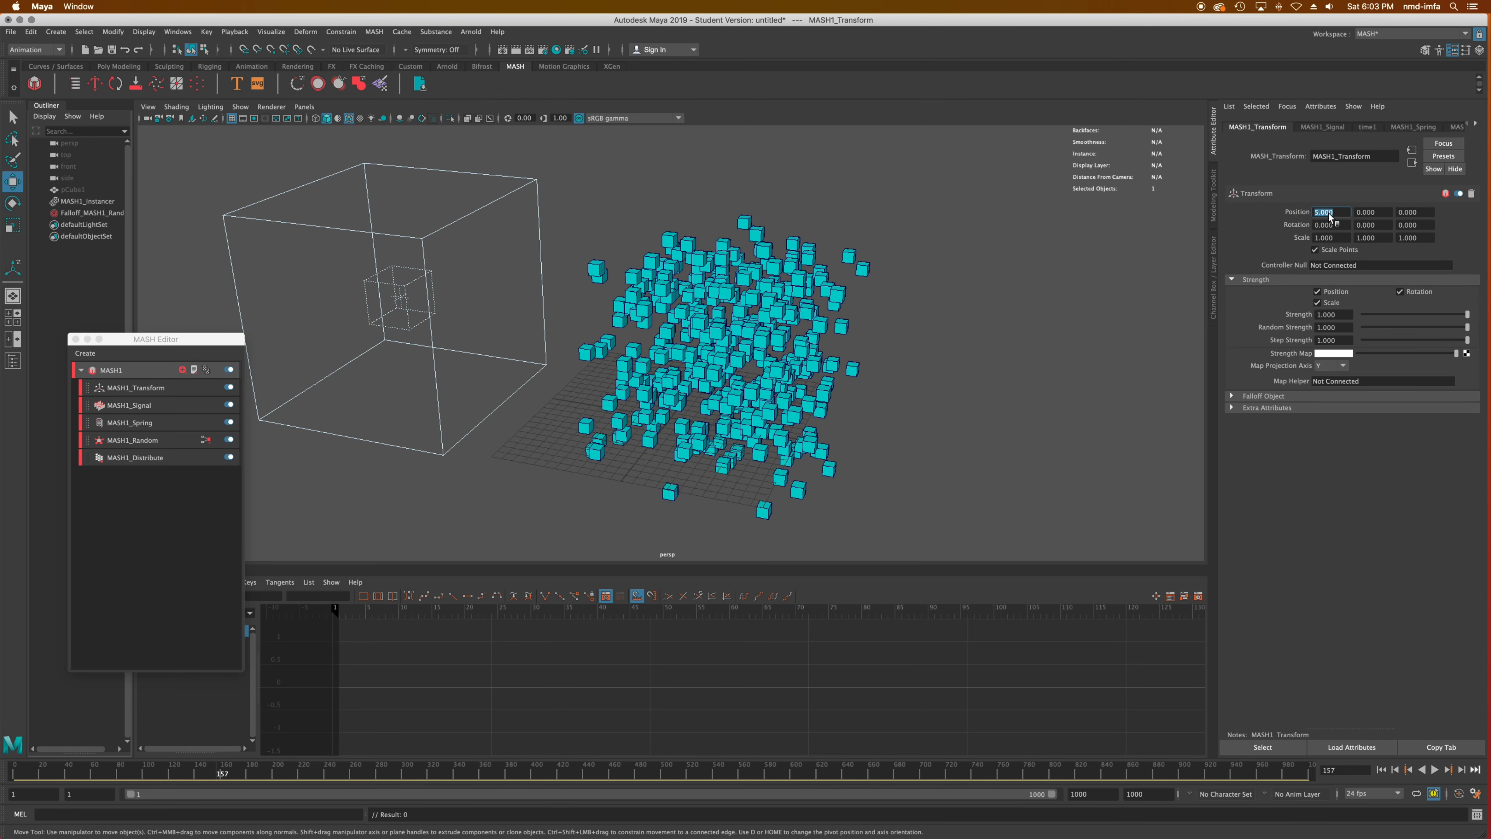